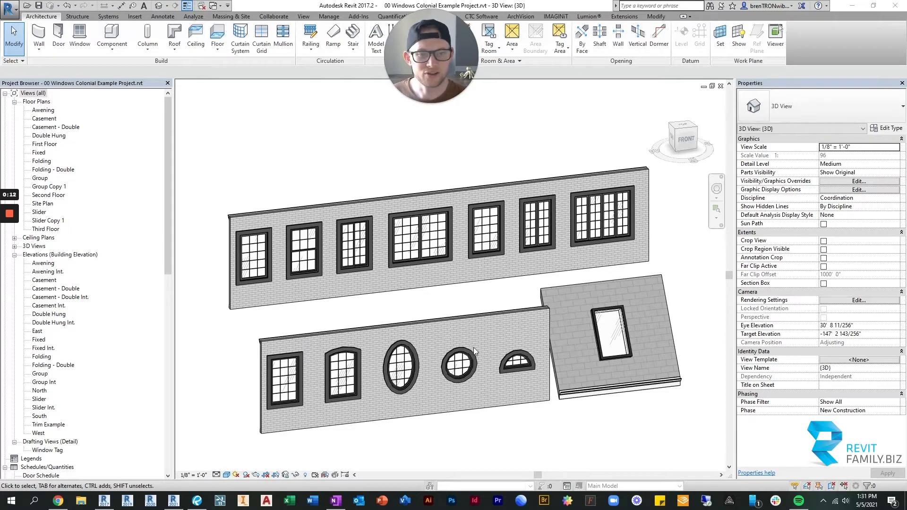
- Open the type properties of the skylight in the roof and collapse the Identity Data, Analytical Properties and Construction groups
middle_click_drag(452, 336, 551, 304)
scroll(591, 248, "up", 1)
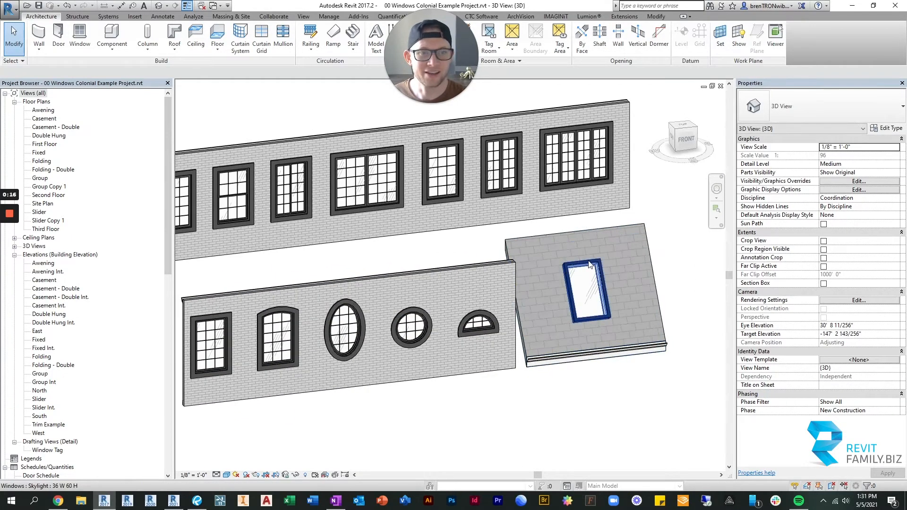
left_click(588, 260)
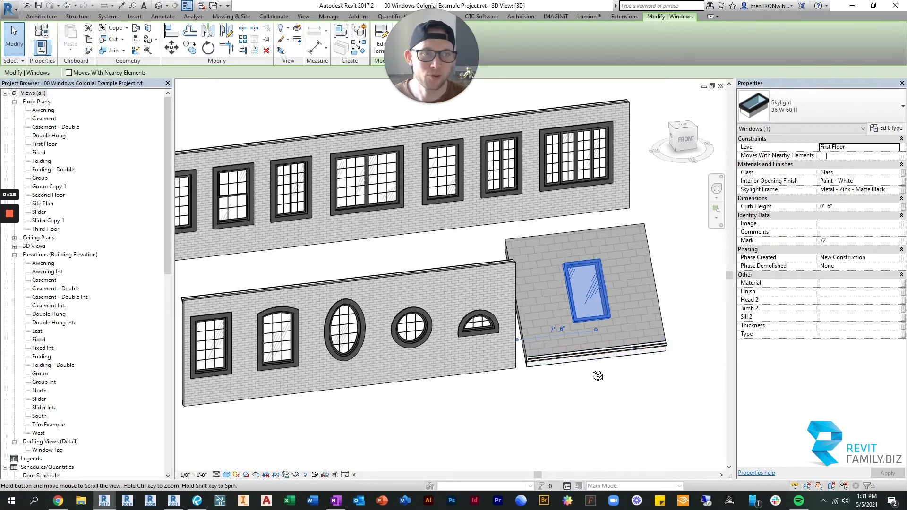
middle_click_drag(543, 360, 502, 357, "shift")
middle_click_drag(599, 350, 494, 367)
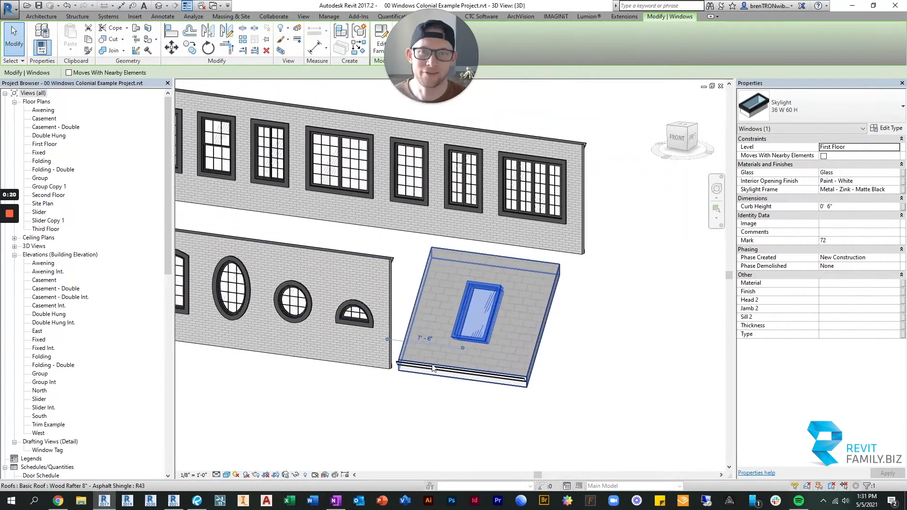
scroll(495, 368, "up", 1)
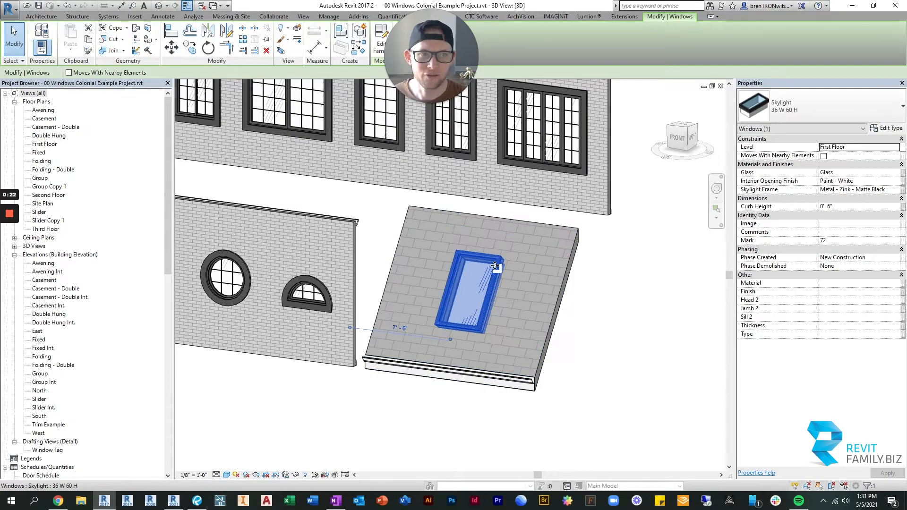
left_click(883, 129)
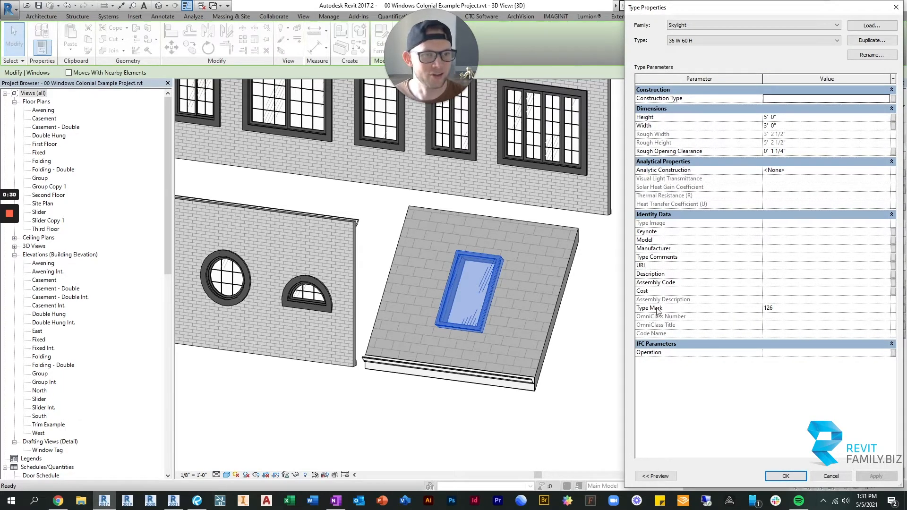
left_click(891, 215)
left_click(892, 161)
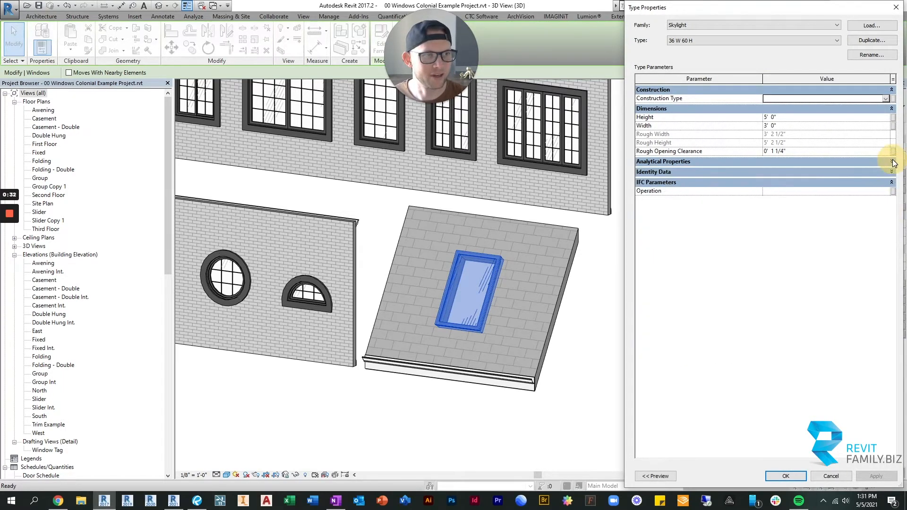
left_click(891, 89)
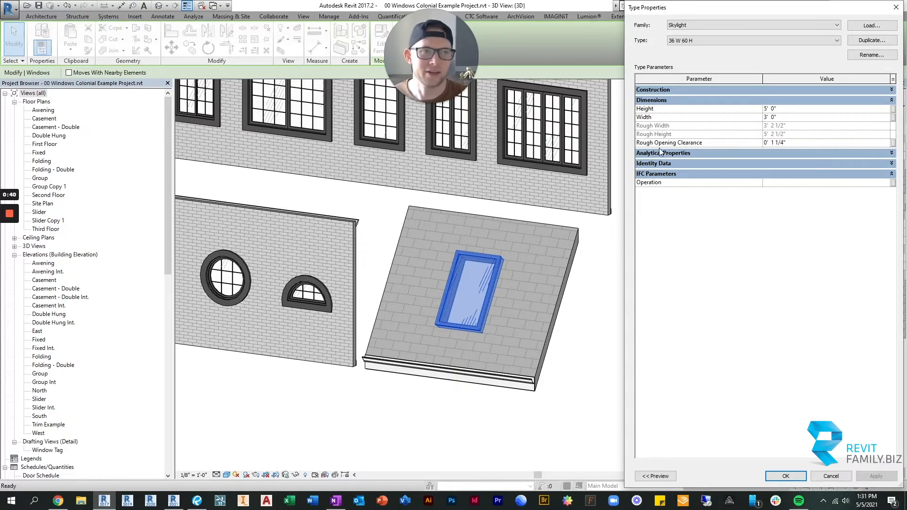
- Set the skylight type's height to 6' 0" and width to 2' 0", apply the changes and deselect the skylight
left_click(796, 108)
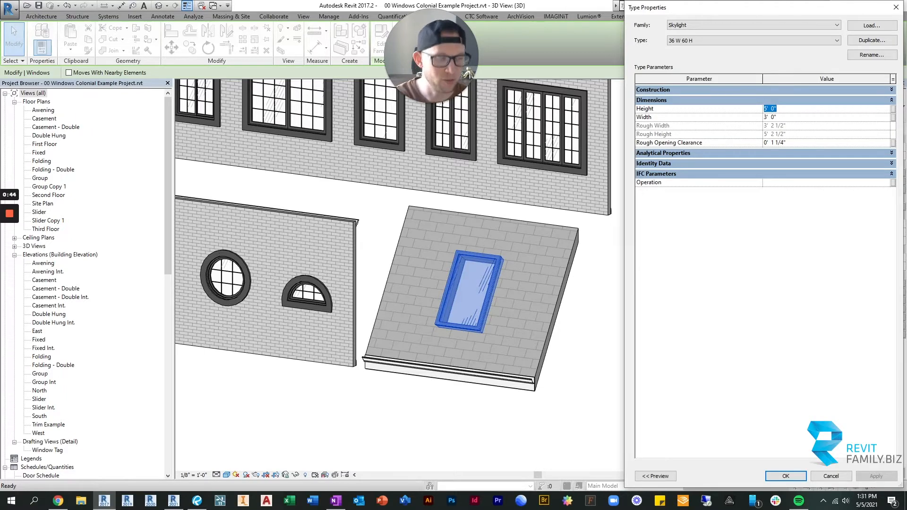
type("6")
left_click(801, 117)
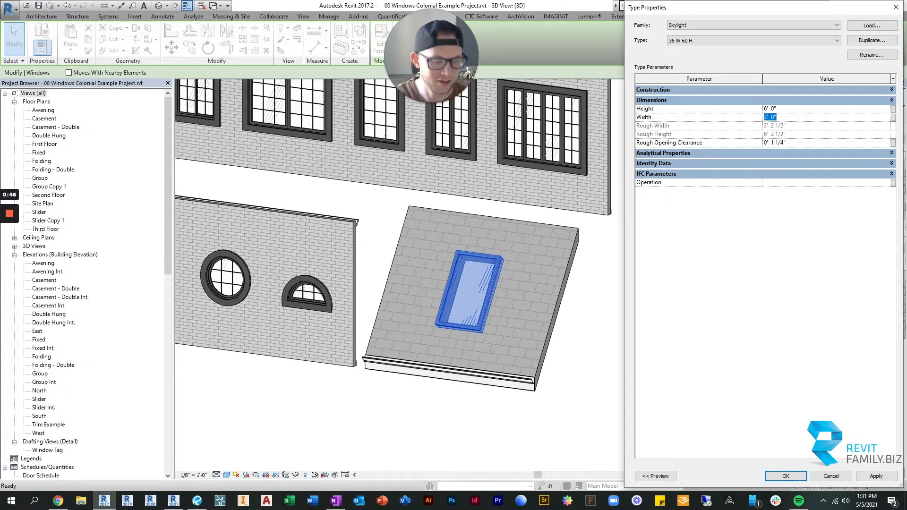
type("2")
left_click(792, 218)
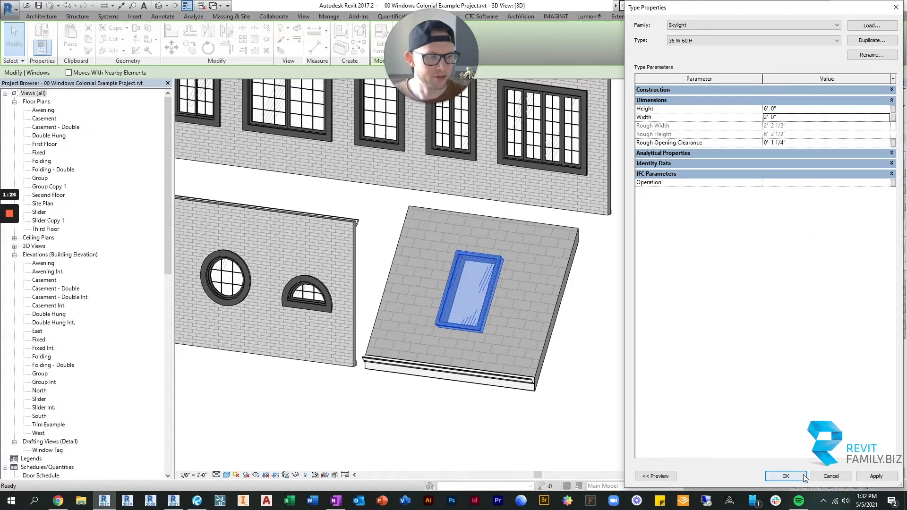
left_click(785, 476)
left_click(580, 331)
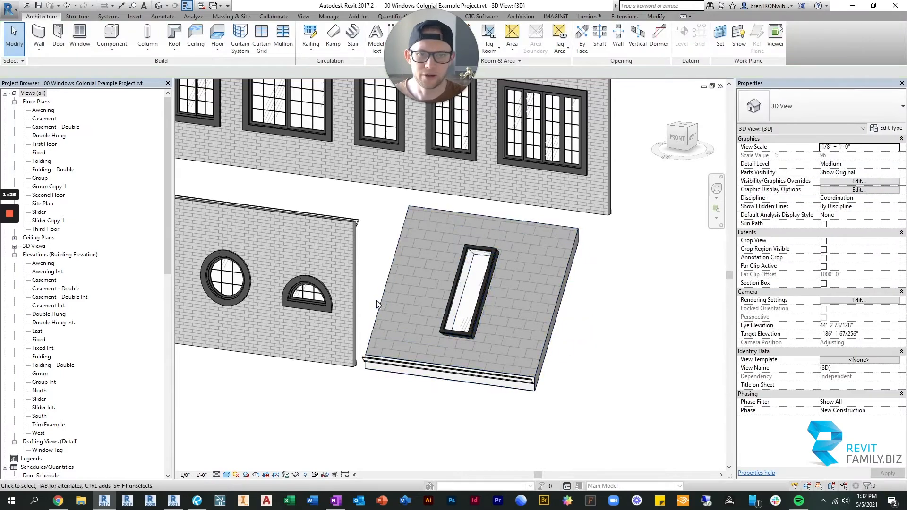
- Select the rectangular fixed window beside the arched window in the front brick wall and examine it up close
middle_click_drag(354, 305, 534, 291, "shift")
scroll(696, 278, "down", 2)
scroll(534, 301, "up", 3)
scroll(533, 287, "down", 2)
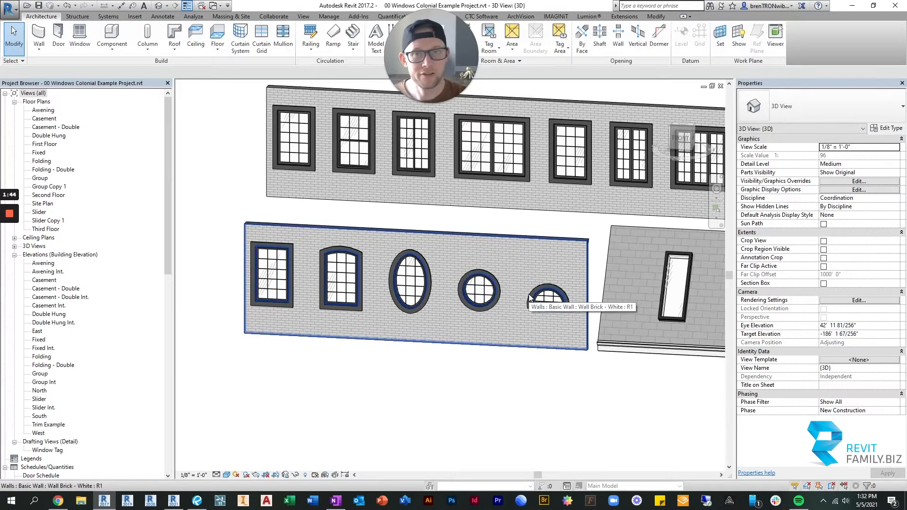
left_click(287, 251)
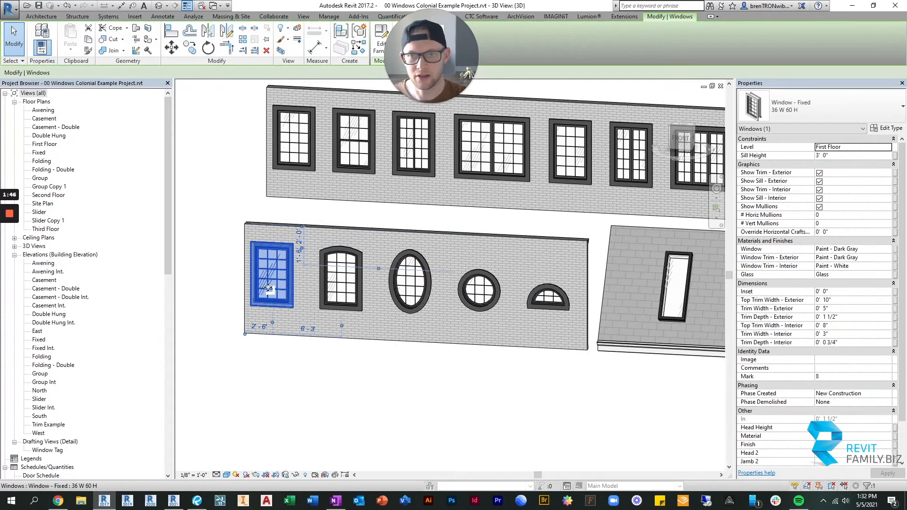
middle_click_drag(269, 288, 342, 300, "shift")
middle_click_drag(306, 265, 346, 288)
scroll(326, 273, "up", 2)
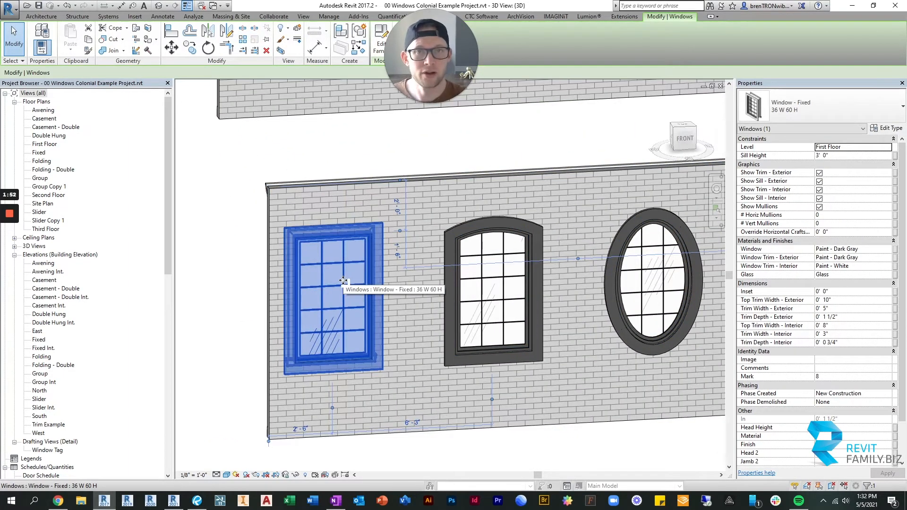
scroll(342, 281, "down", 4)
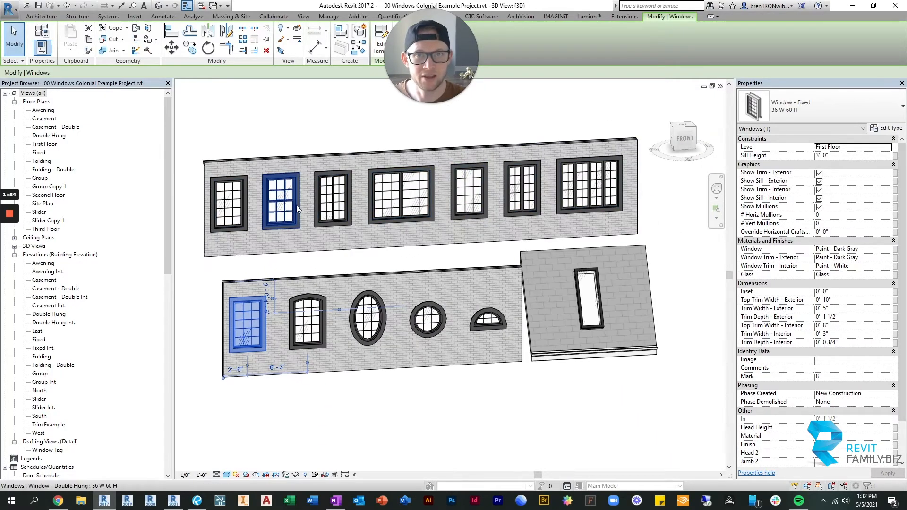
scroll(342, 268, "up", 3)
scroll(342, 267, "up", 2)
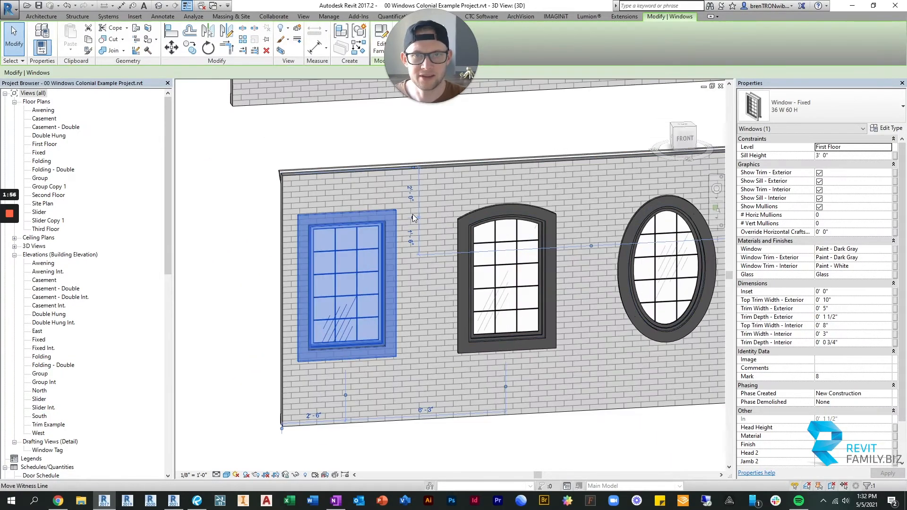
middle_click_drag(413, 214, 408, 242)
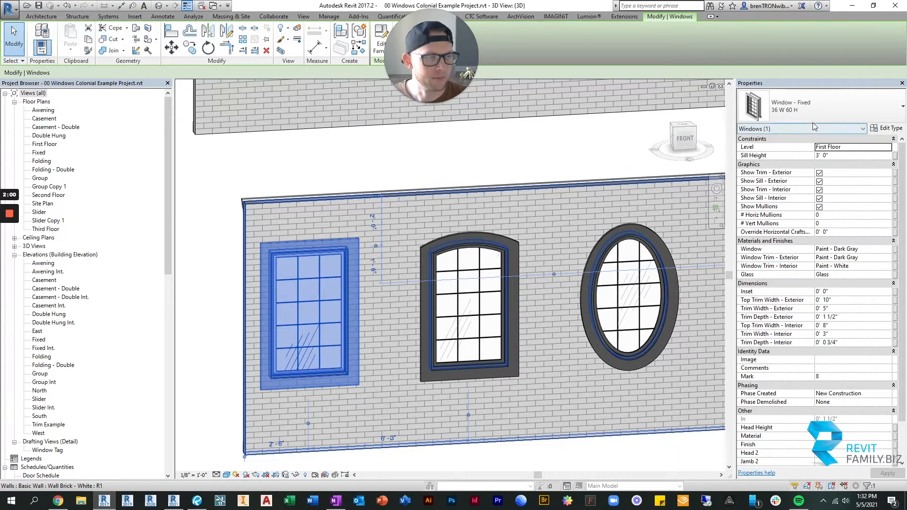
- Open the fixed window's type properties and collapse every parameter group except Graphics and Dimensions
left_click(892, 129)
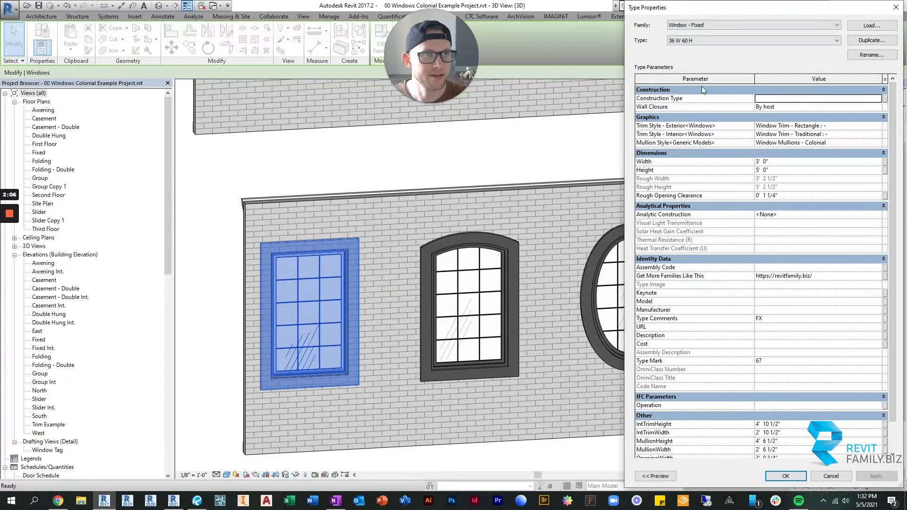
left_click(883, 90)
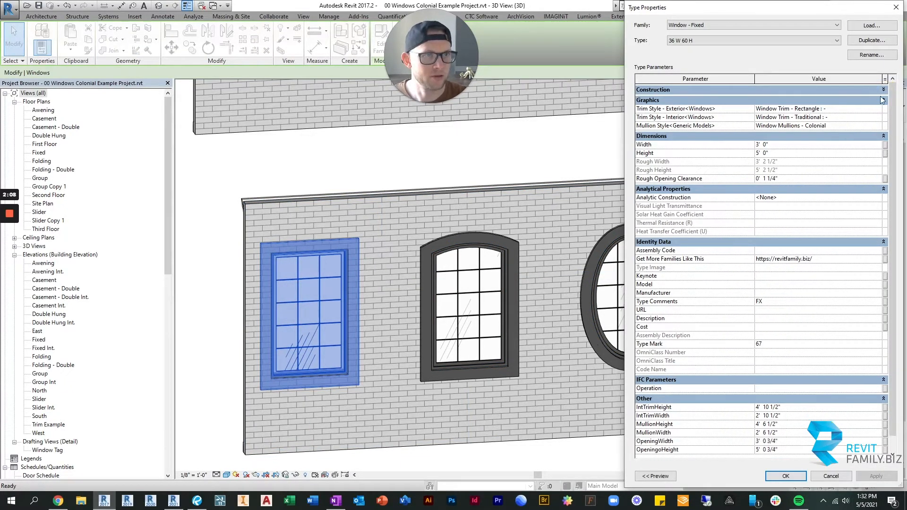
left_click(883, 188)
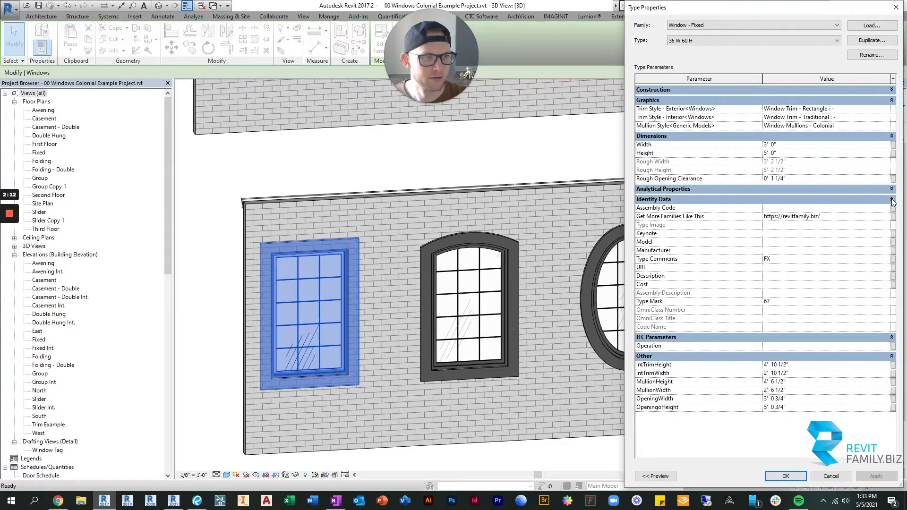
left_click(891, 356)
left_click(891, 337)
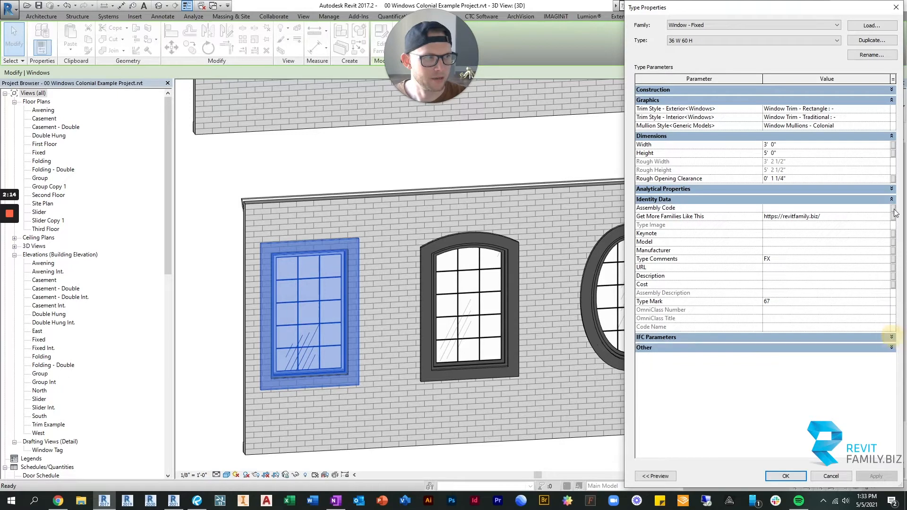
left_click(891, 199)
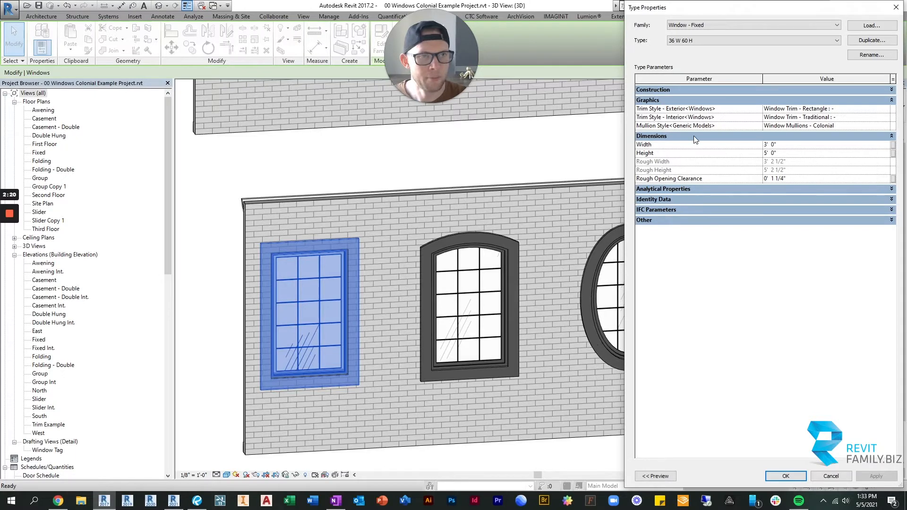
- Set the fixed window type's width to 4' 0" and height to 6' 0"
left_click(796, 145)
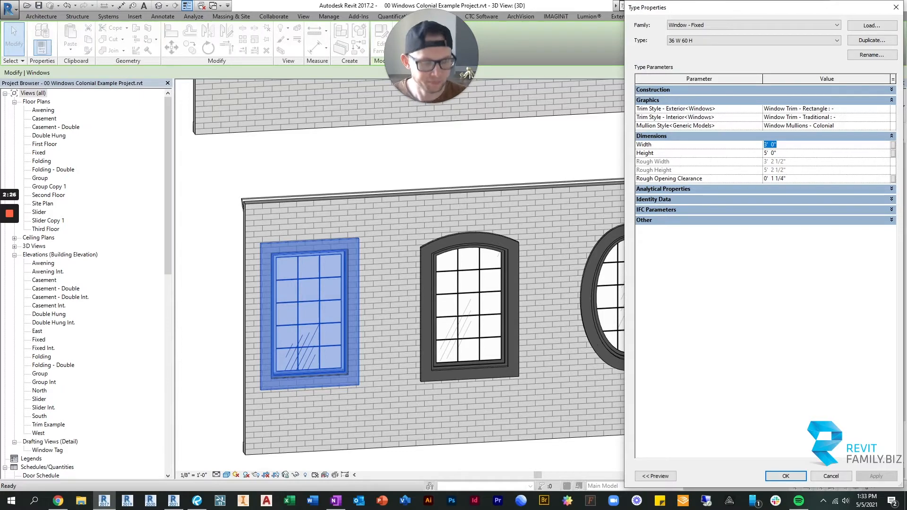
type("4")
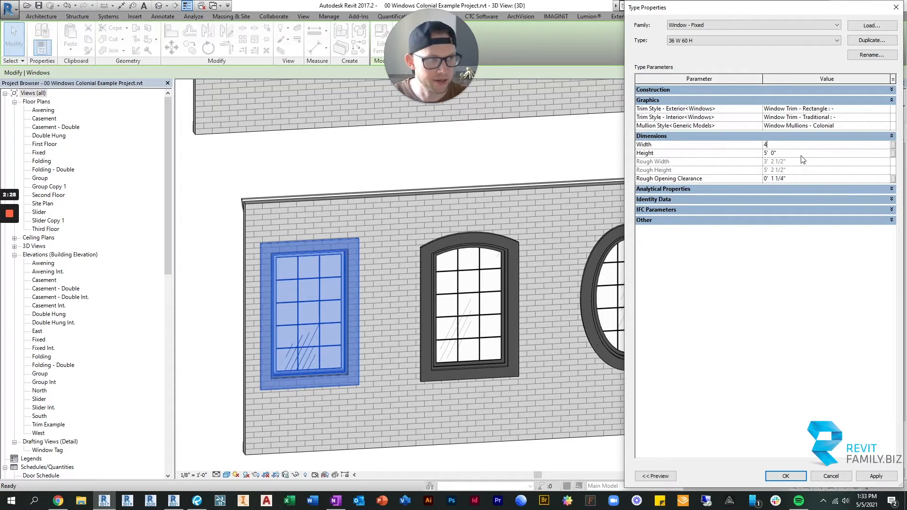
key("Tab")
type("6")
left_click(817, 220)
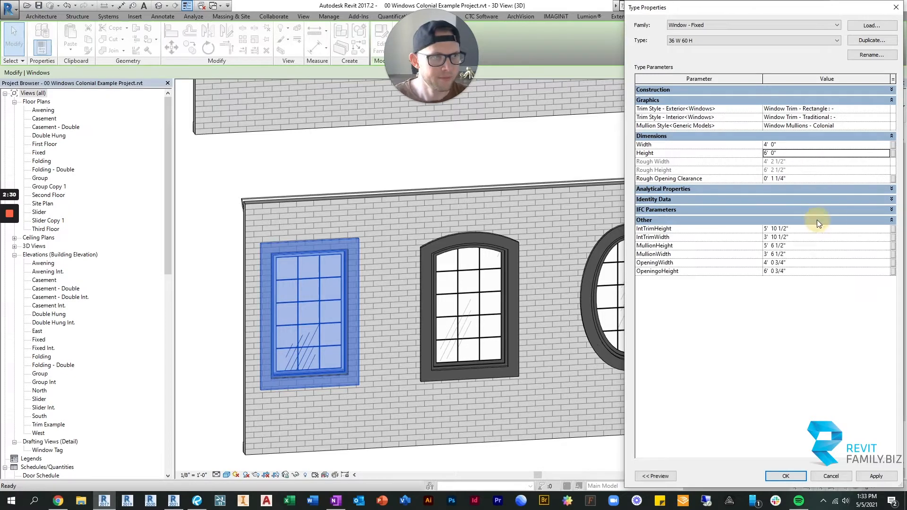
left_click(818, 218)
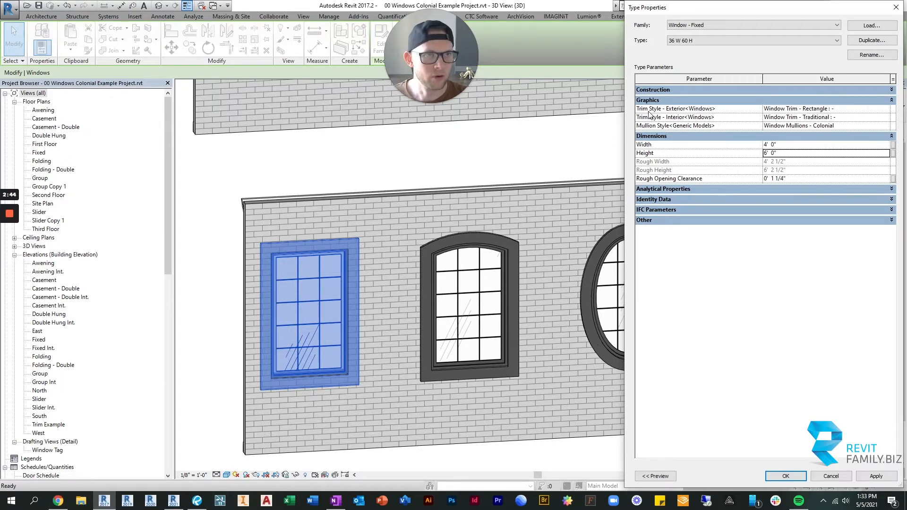
- Change the fixed window's exterior trim style to Window Trim - Colonial
left_click(887, 110)
left_click(887, 110)
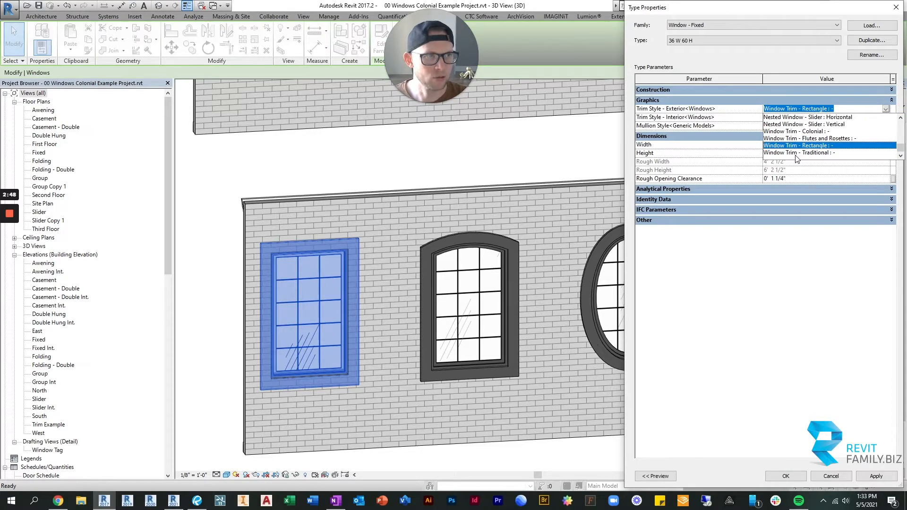
left_click(807, 132)
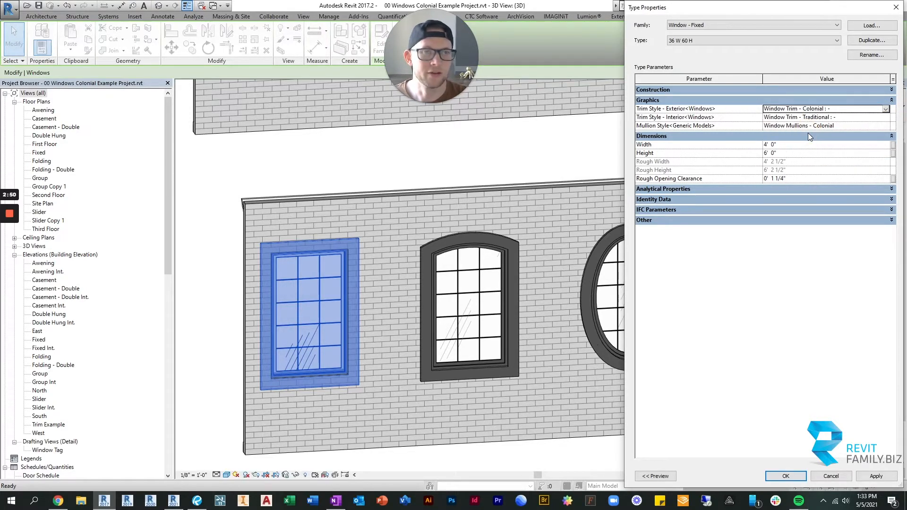
left_click(886, 109)
left_click(886, 109)
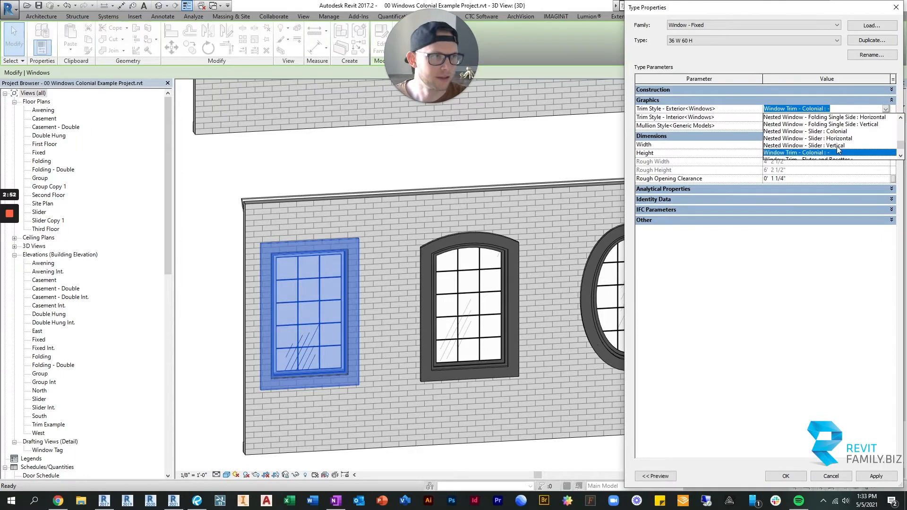
scroll(838, 150, "down", 1)
left_click(860, 109)
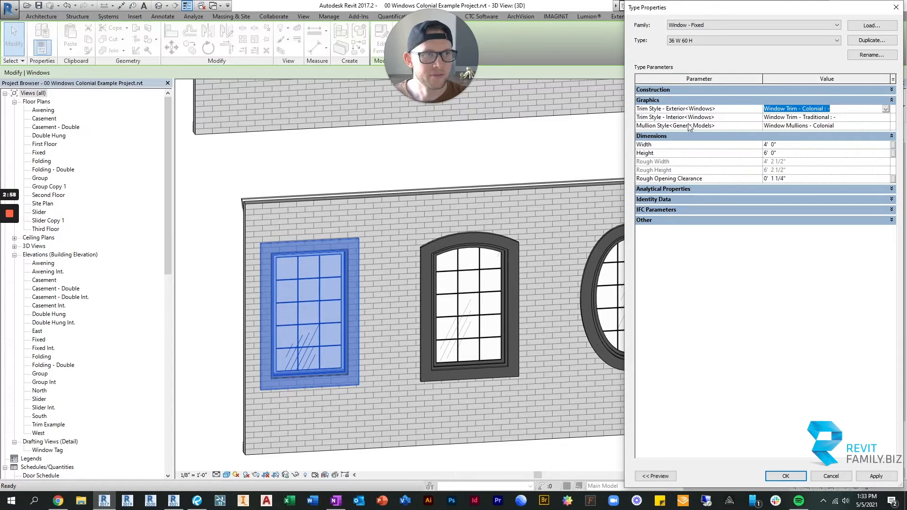
- Change the fixed window's interior trim style to Window Trim - Flutes and Rosettes
left_click(885, 117)
left_click(884, 117)
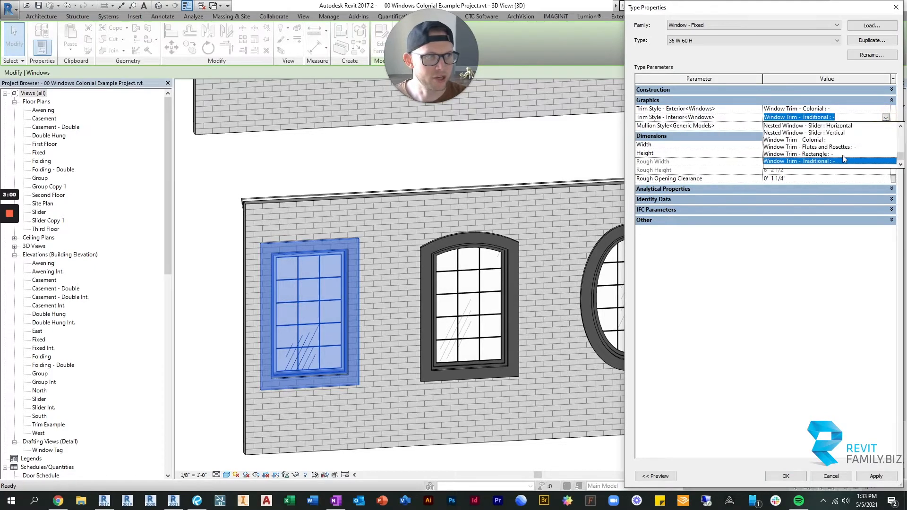
left_click(805, 147)
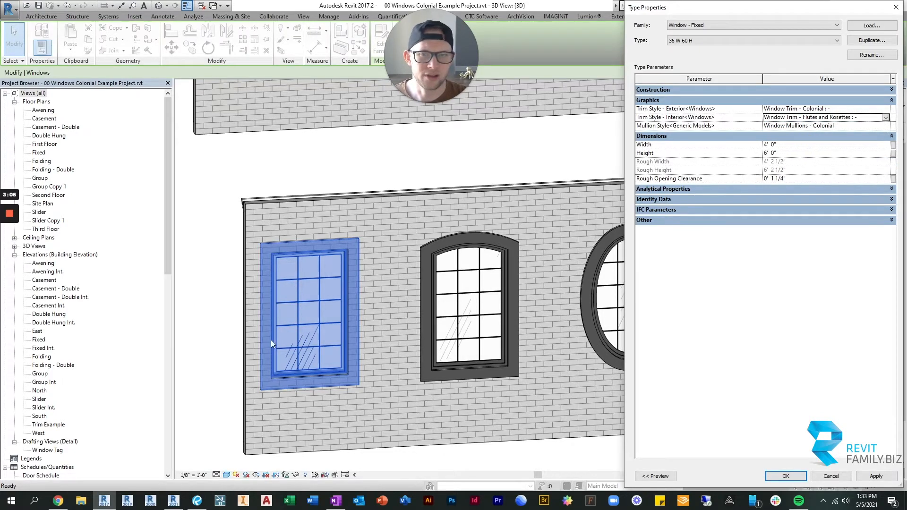
- Change the fixed window's mullion style to Window Mullions - Horizontal and apply the type changes
left_click(885, 126)
left_click(885, 126)
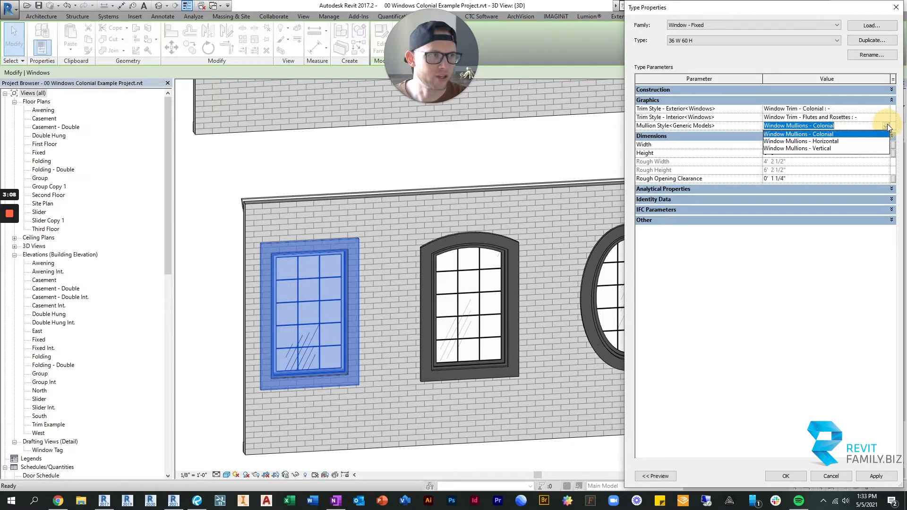
left_click(831, 141)
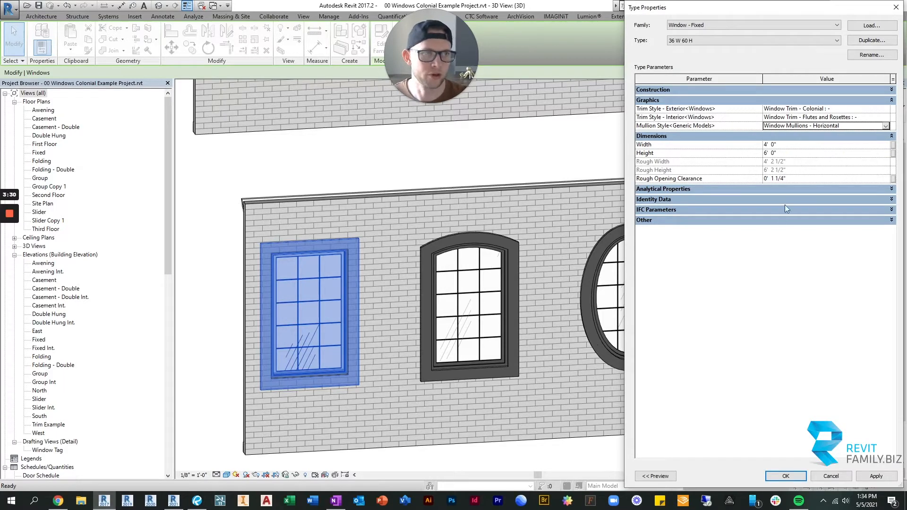
left_click(786, 474)
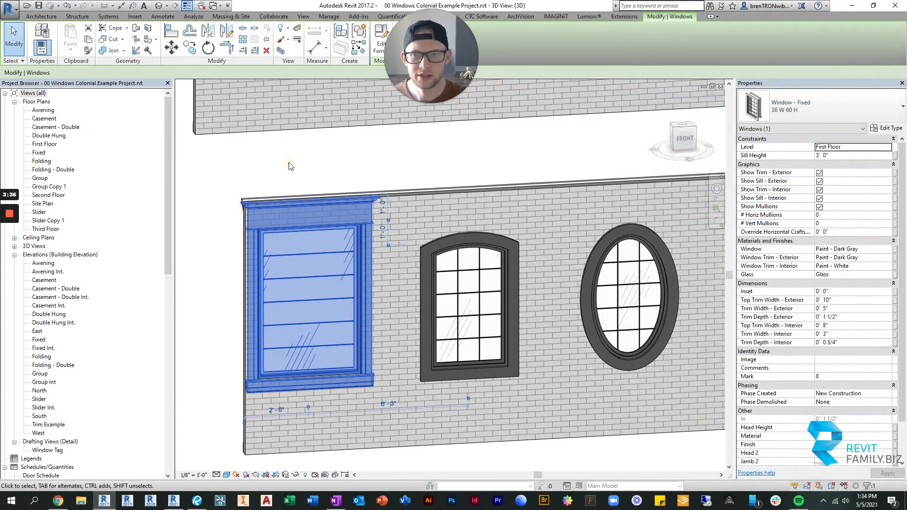
- Examine the rectangular fixed window's exterior trim, interior trim and horizontal mullions from both sides of the wall
left_click(289, 166)
scroll(325, 333, "up", 2)
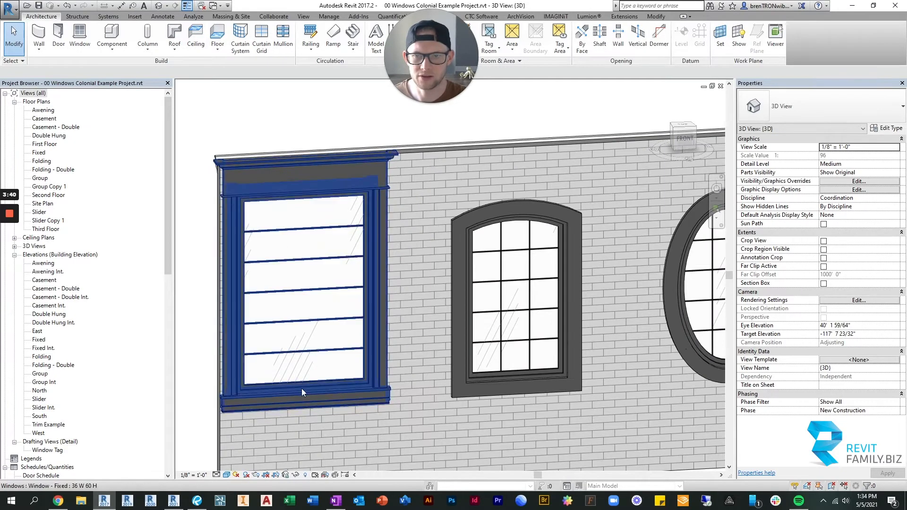
middle_click_drag(315, 434, 358, 412)
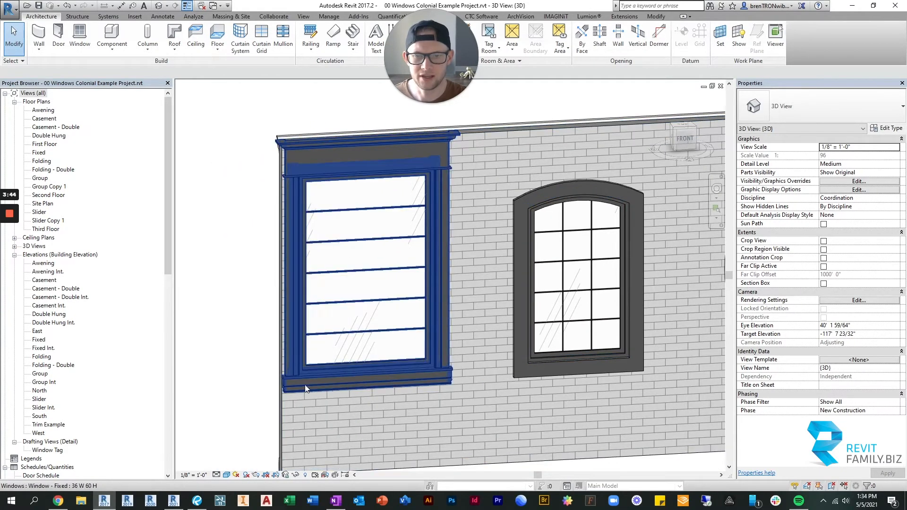
left_click(328, 147)
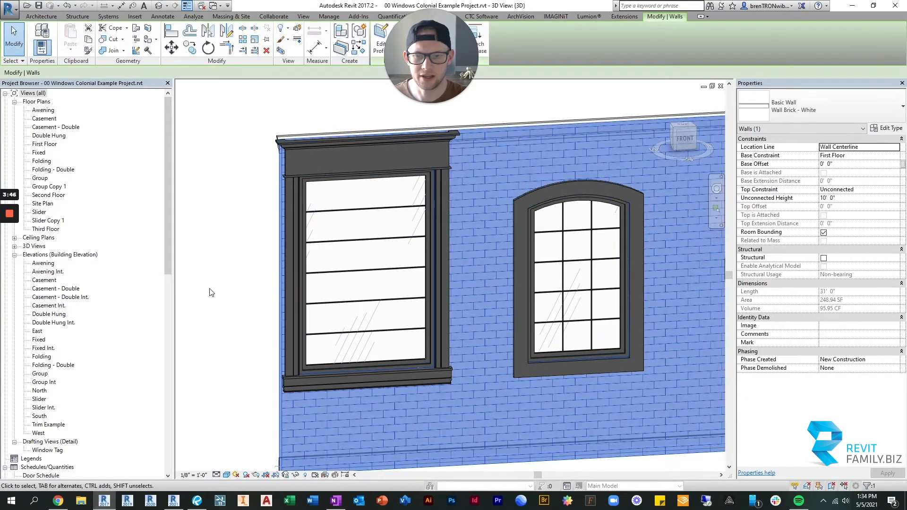
left_click(211, 289)
left_click(299, 227)
middle_click_drag(299, 227, 572, 322, "shift")
left_click(557, 320)
middle_click_drag(498, 409, 470, 425)
scroll(498, 336, "up", 1)
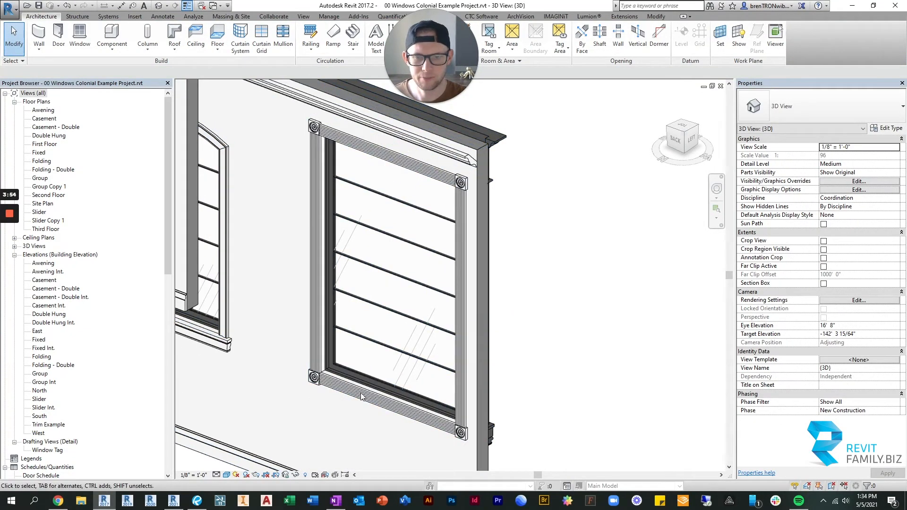
left_click(477, 261)
middle_click_drag(518, 325, 638, 317, "shift")
scroll(328, 312, "down", 3)
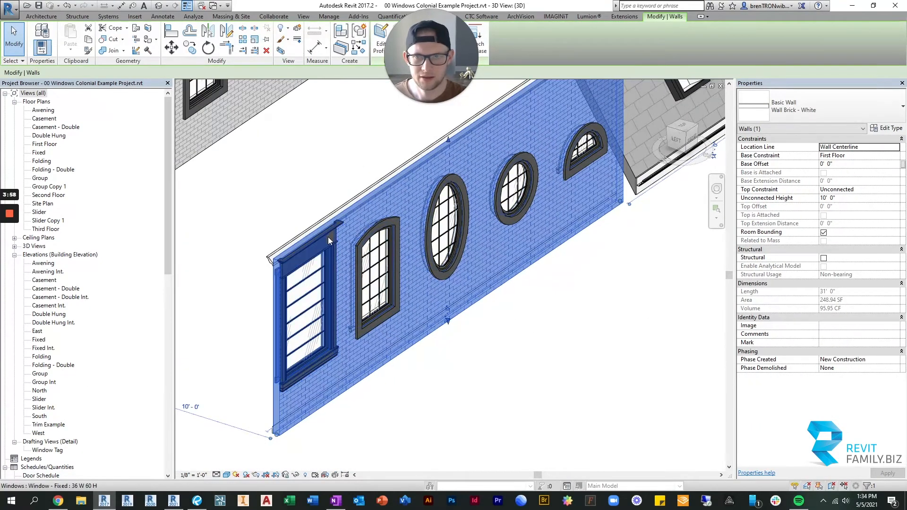
- Select the rectangular fixed window and collapse its Constraints, Identity Data, Phasing and Other property groups
left_click(328, 235)
middle_click_drag(490, 370, 455, 343, "shift")
scroll(409, 308, "up", 2)
middle_click_drag(410, 304, 456, 310)
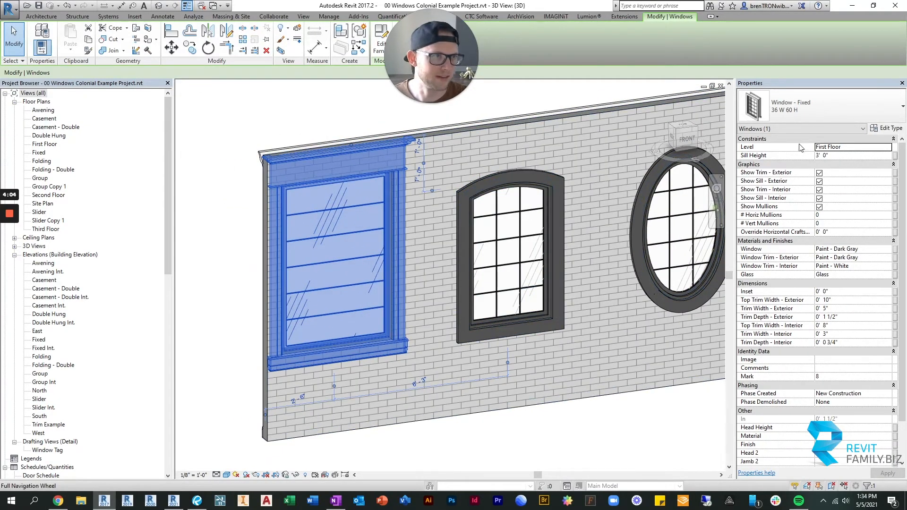
left_click(893, 139)
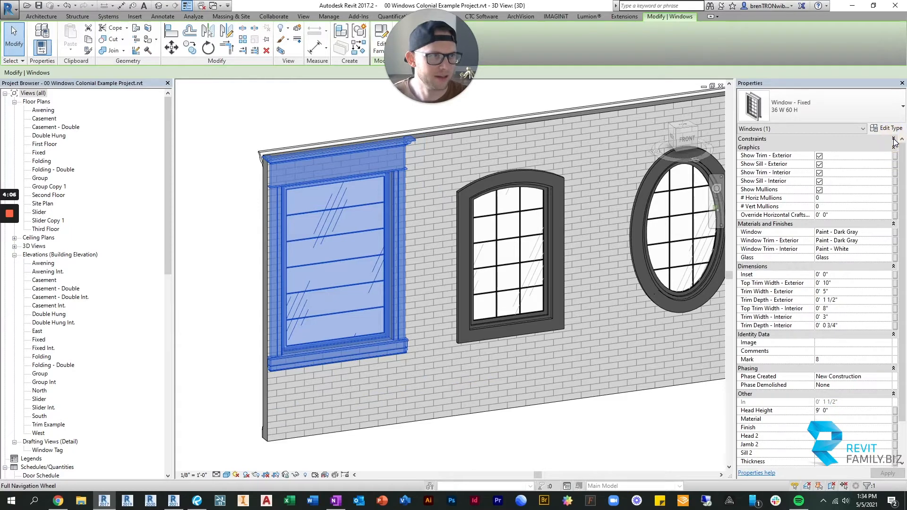
left_click(893, 334)
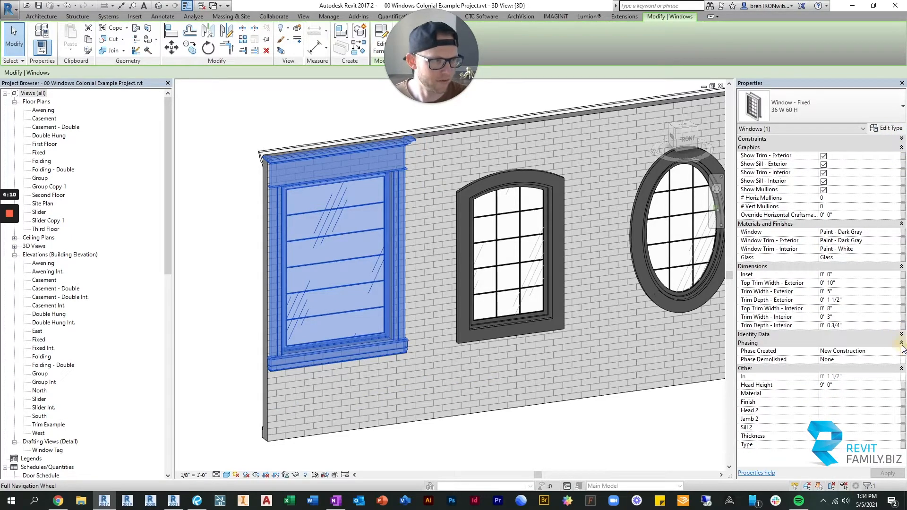
left_click(901, 345)
left_click(901, 344)
left_click(901, 344)
left_click(897, 349)
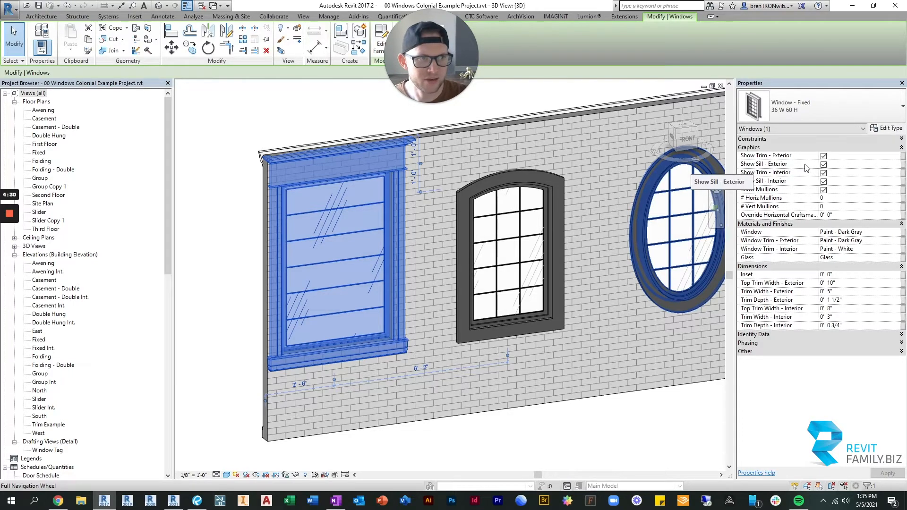
- Hide the exterior sill and the interior trim of the rectangular fixed window
left_click(823, 164)
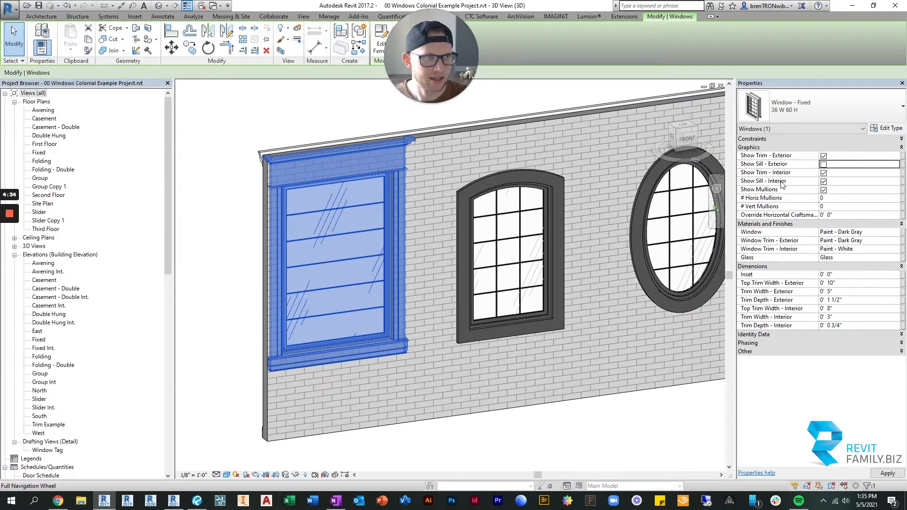
left_click(823, 173)
left_click(272, 101)
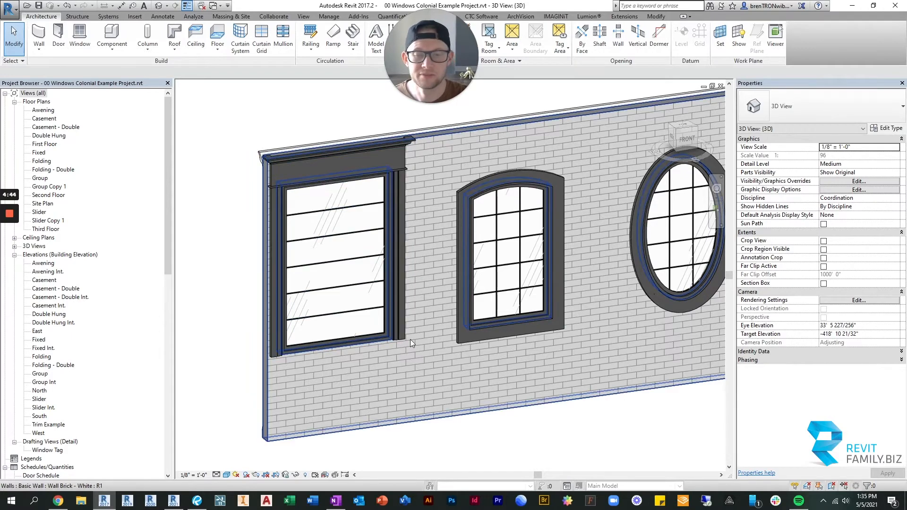
- Examine the rectangular fixed window from outside and inside with its exterior sill and interior trim hidden
scroll(410, 339, "down", 3)
scroll(411, 347, "up", 2)
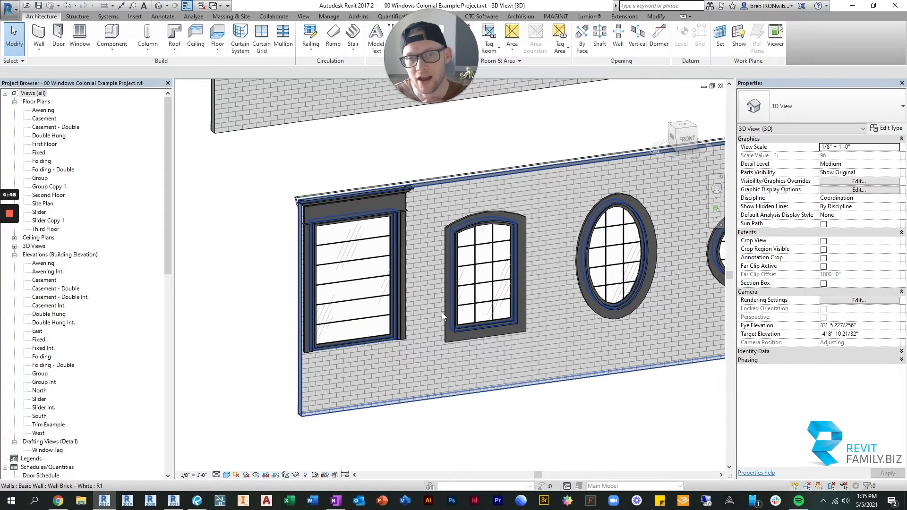
scroll(441, 313, "up", 2)
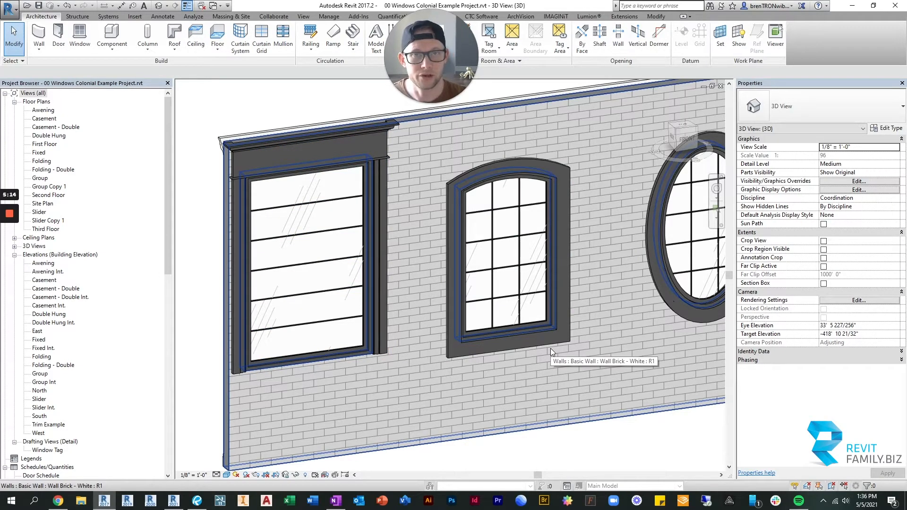
scroll(474, 362, "down", 3)
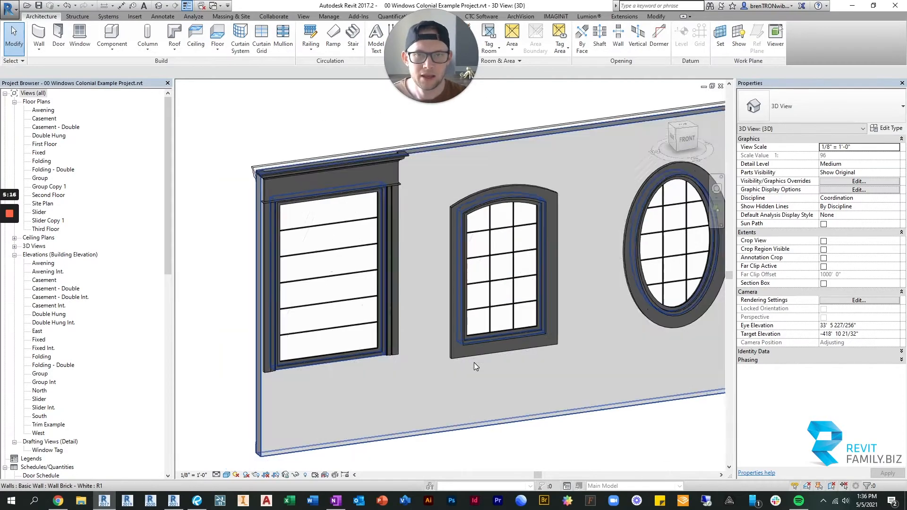
scroll(446, 350, "up", 1)
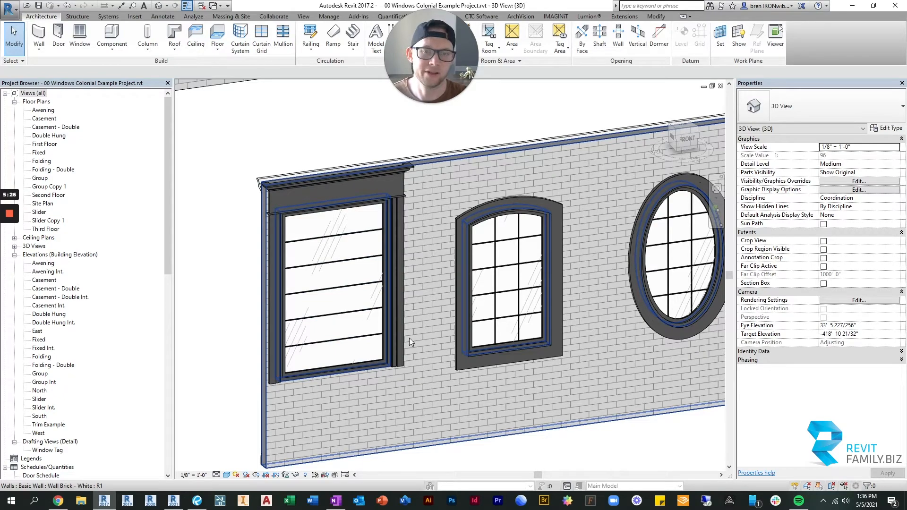
left_click(383, 333)
middle_click_drag(384, 332, 456, 301, "shift")
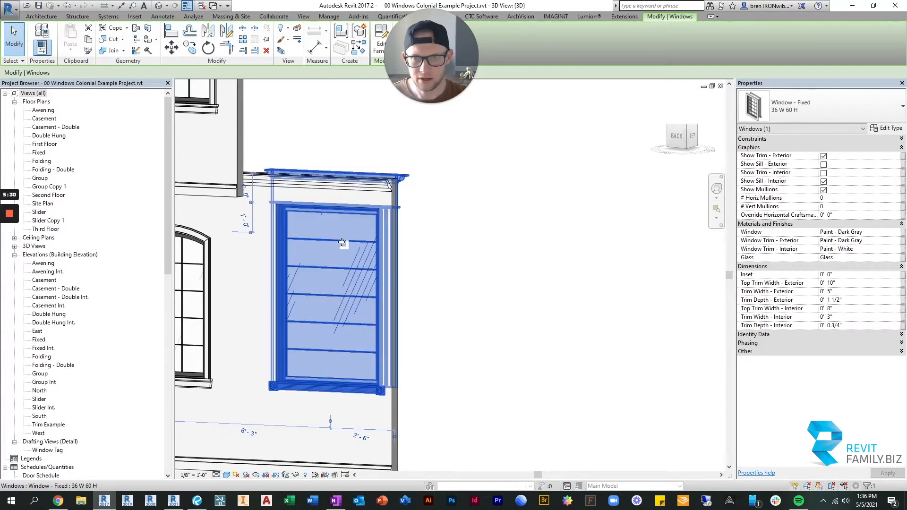
left_click(492, 271)
- Hide the interior trim of the arched fixed window beside the rectangular one
middle_click_drag(312, 390, 614, 375)
scroll(513, 255, "up", 2)
left_click(512, 244)
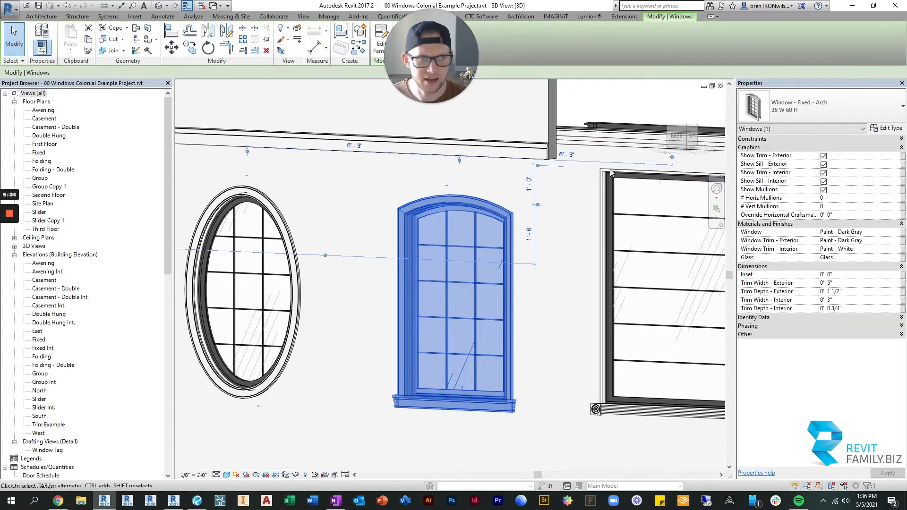
left_click(823, 173)
left_click(540, 225)
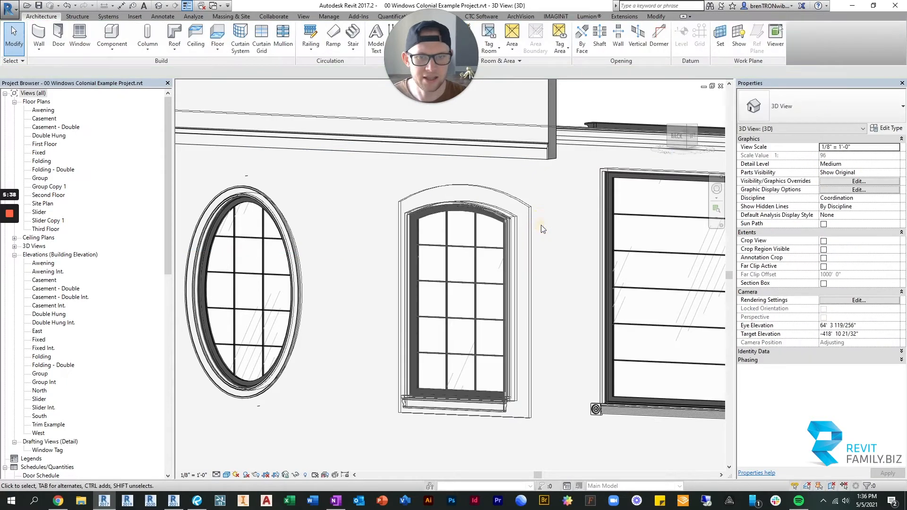
middle_click_drag(434, 427, 394, 371)
left_click(424, 325)
key("Escape")
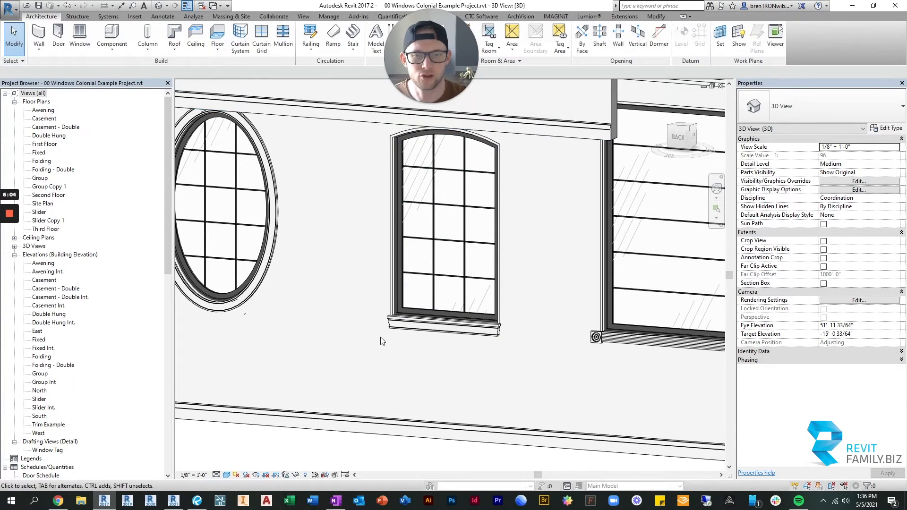
- Show the exterior sill and the interior trim of the rectangular fixed window again
scroll(409, 333, "down", 5)
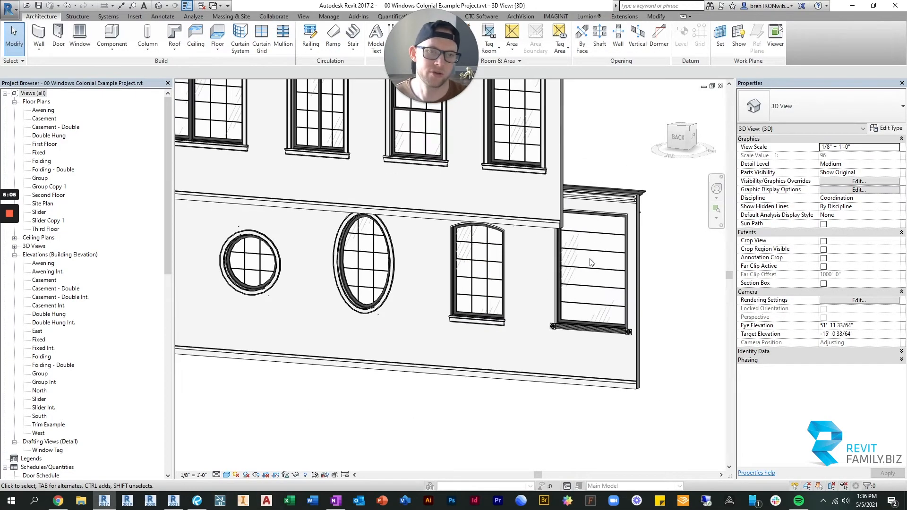
middle_click_drag(460, 231, 306, 303, "shift")
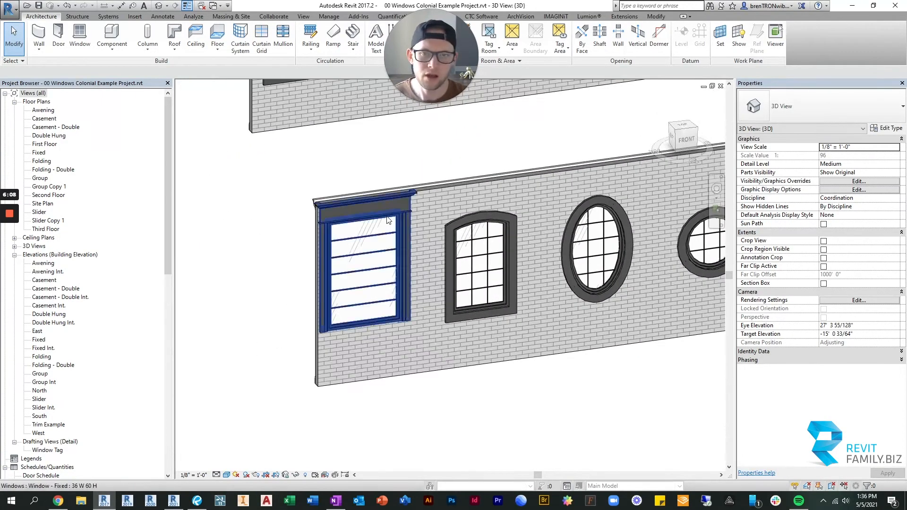
left_click(384, 208)
left_click(823, 165)
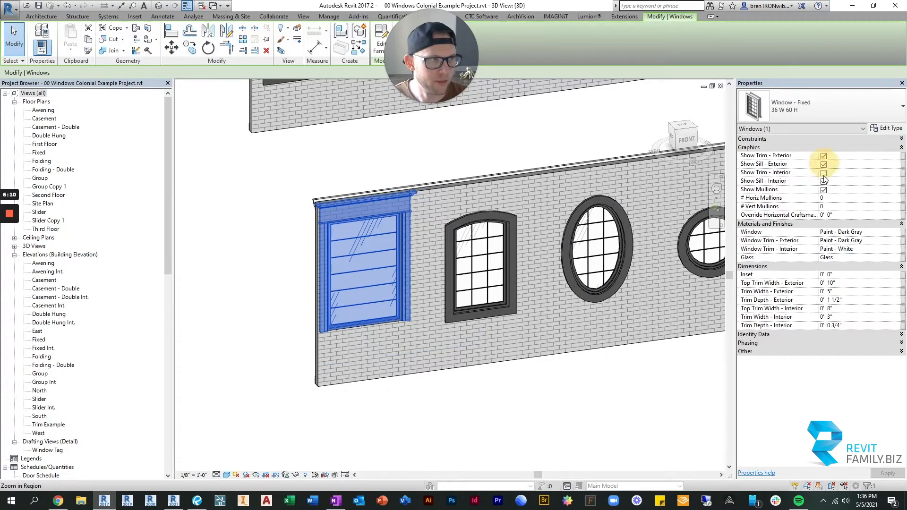
left_click(824, 173)
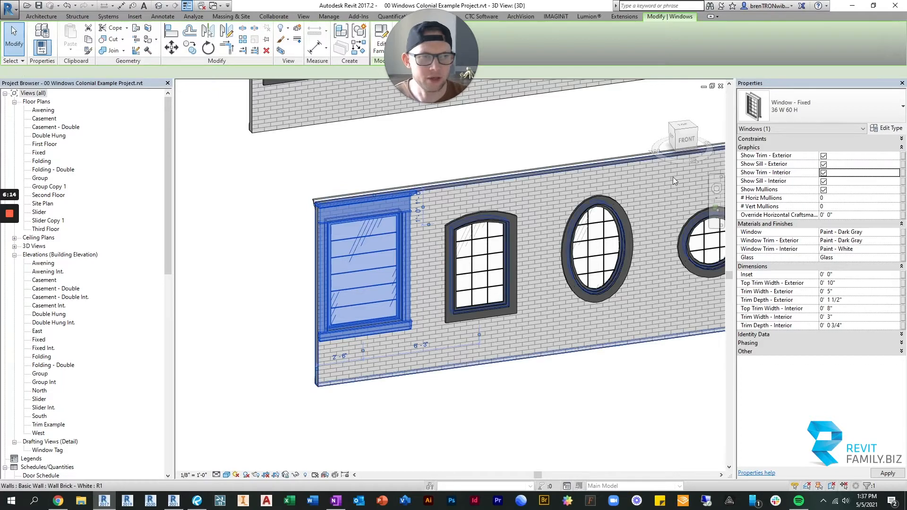
- Change the rectangular fixed window type's mullion style to Window Mullions - Colonial and apply the type changes
left_click(885, 129)
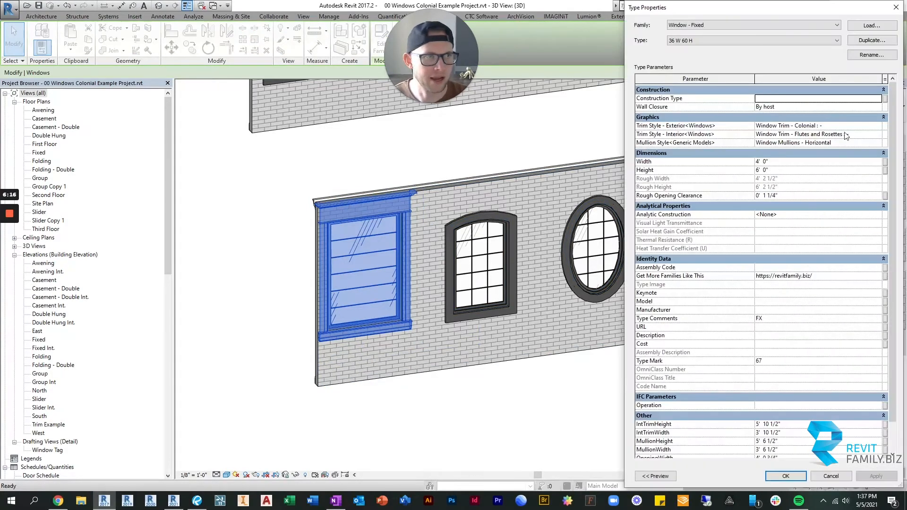
left_click(879, 142)
left_click(876, 143)
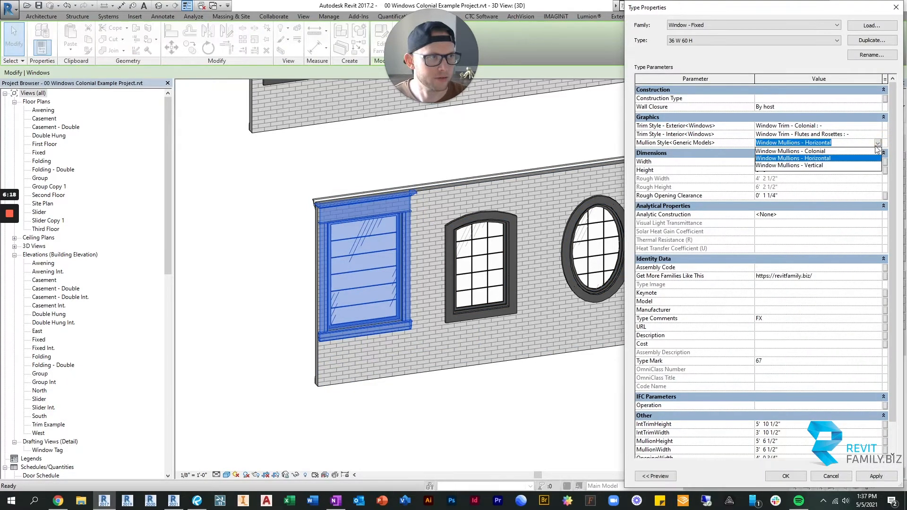
left_click(818, 160)
left_click(784, 475)
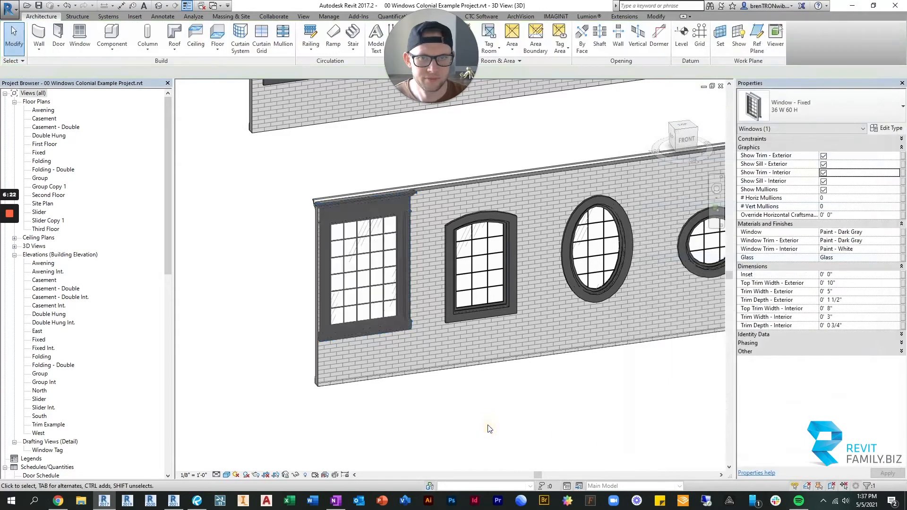
- Set the rectangular fixed window's number of horizontal mullions to 4 and vertical mullions to 3
left_click(411, 298)
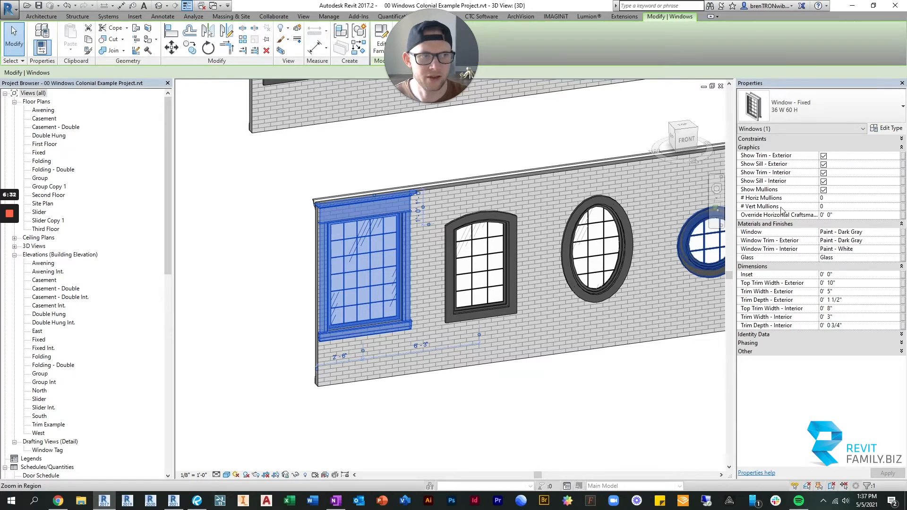
left_click(308, 174)
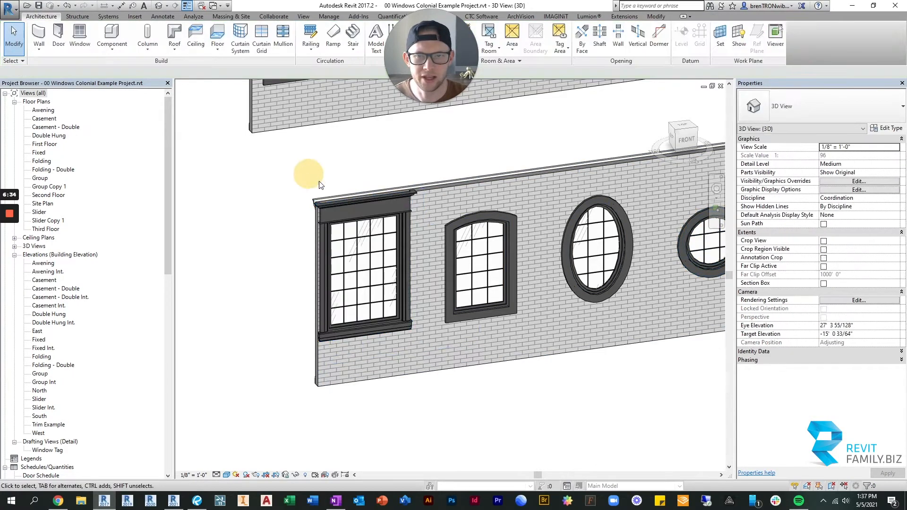
left_click(392, 212)
left_click(240, 278)
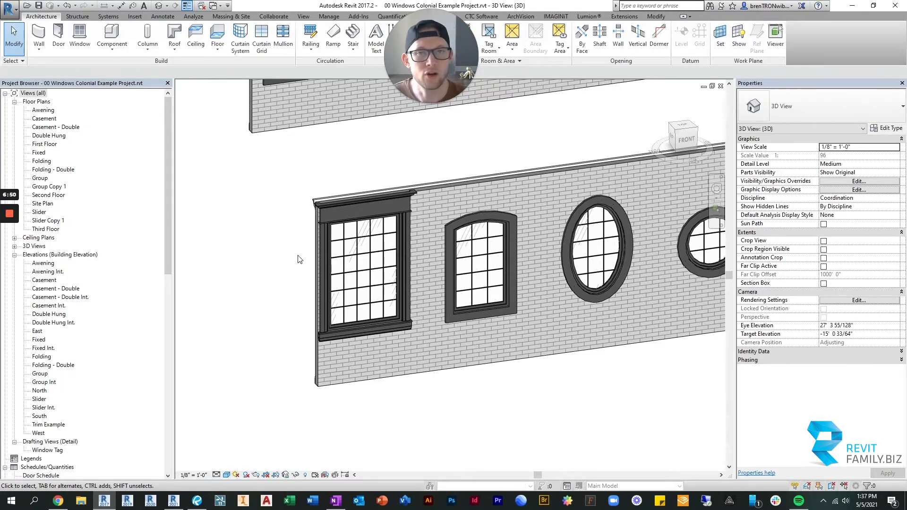
left_click(361, 215)
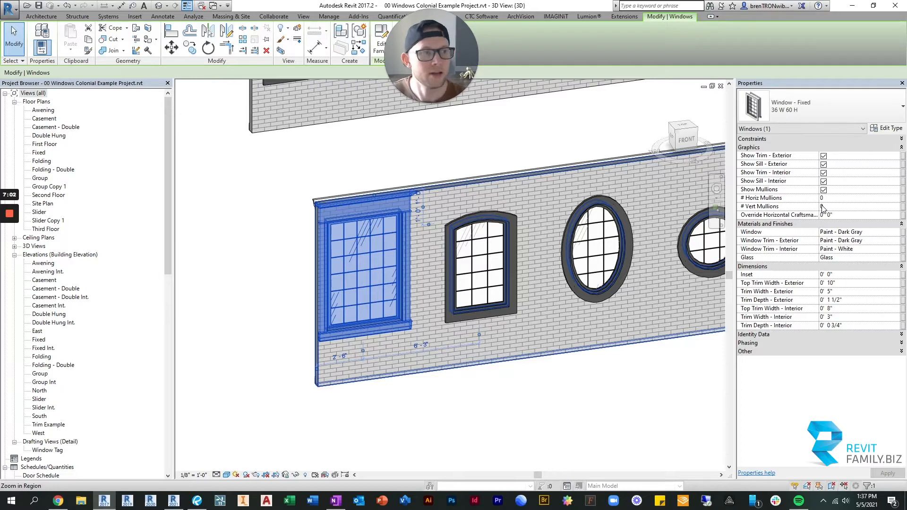
left_click(834, 198)
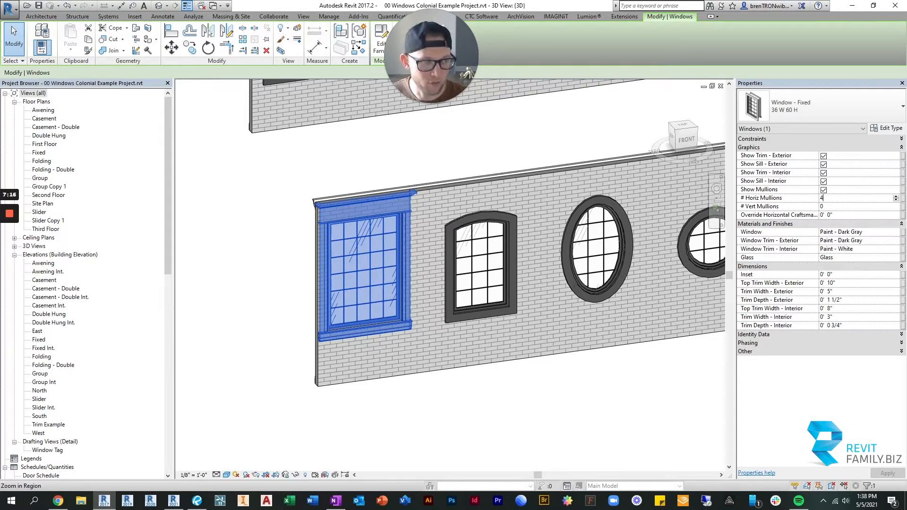
left_click(836, 207)
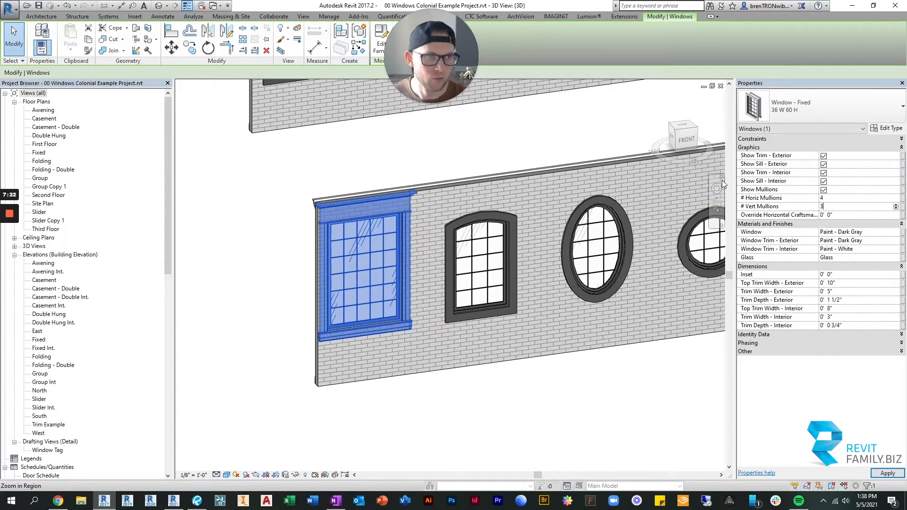
type("3")
left_click(533, 146)
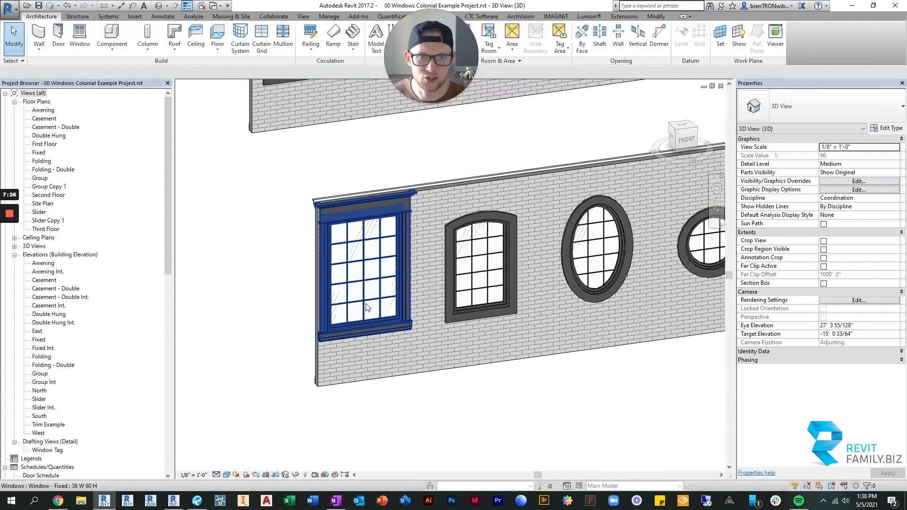
- Check the rectangular fixed window's craftsman mullion offset property and switch to the 3D view of the Windows Craftsman Example Project
left_click(395, 302)
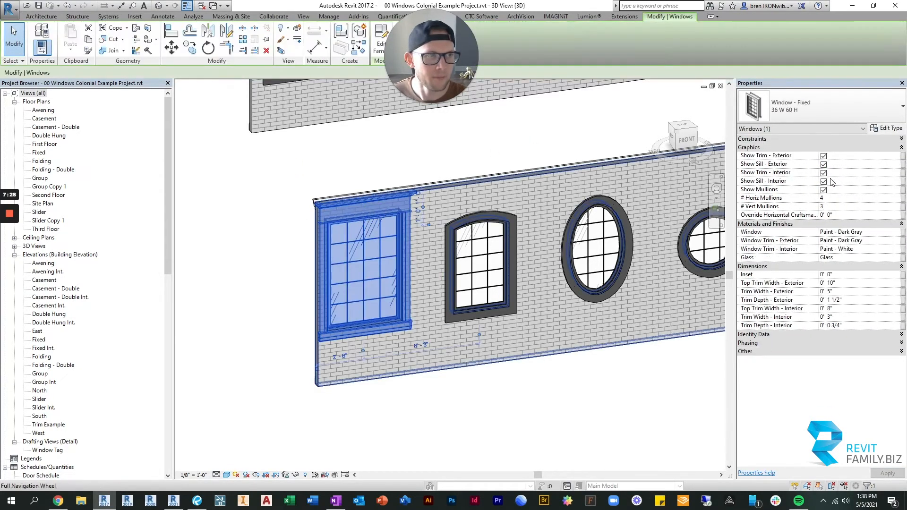
left_click(361, 146)
left_click(383, 220)
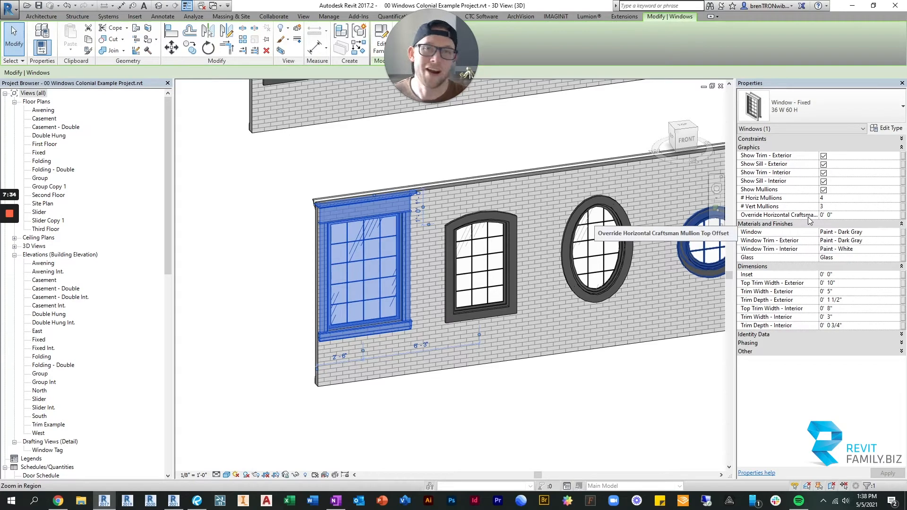
left_click(369, 140)
scroll(420, 192, "down", 2)
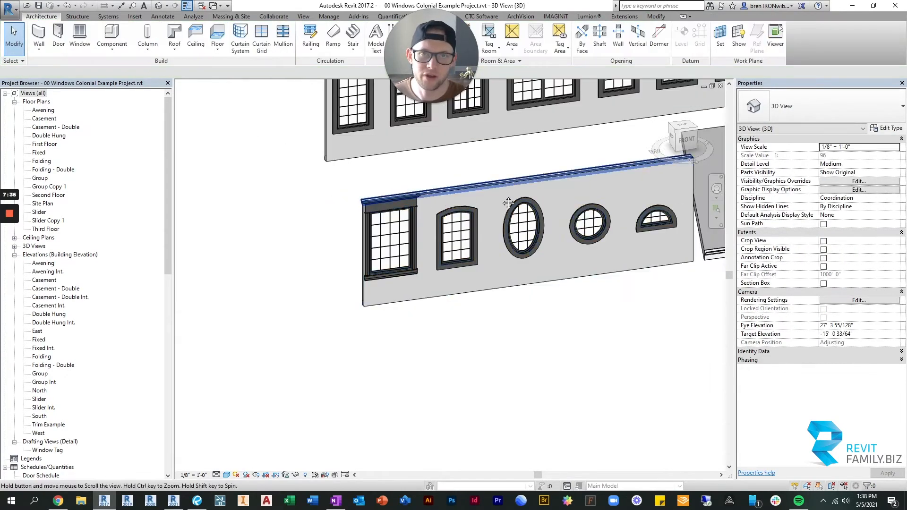
middle_click_drag(509, 180, 412, 258)
double_click(398, 256)
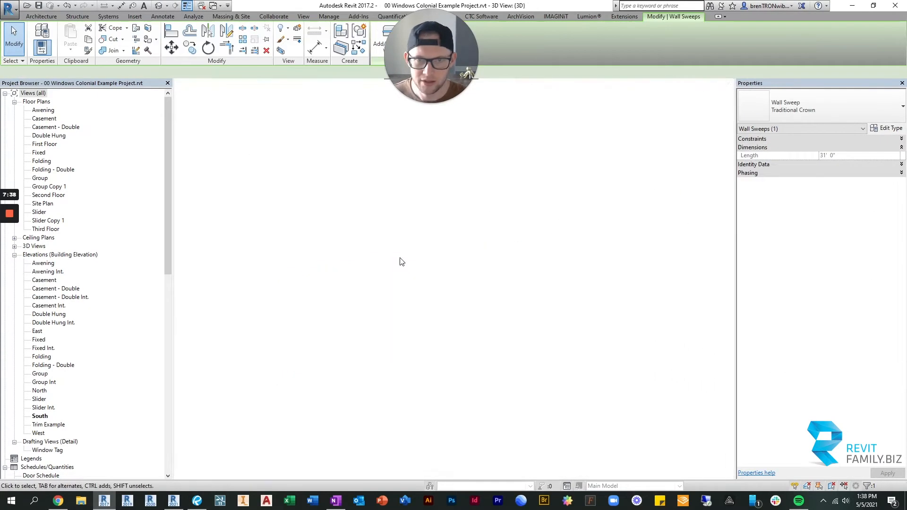
key("ctrl+Tab")
key("ctrl+Tab")
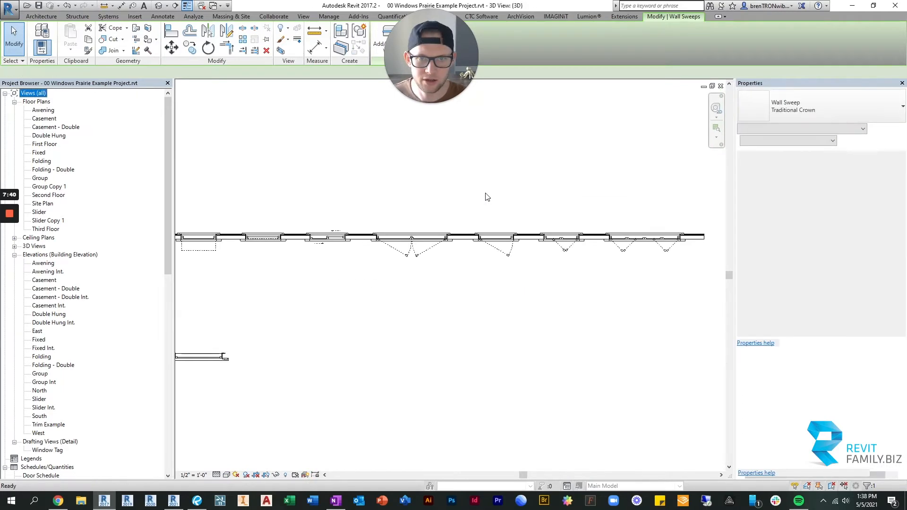
key("ctrl+Tab")
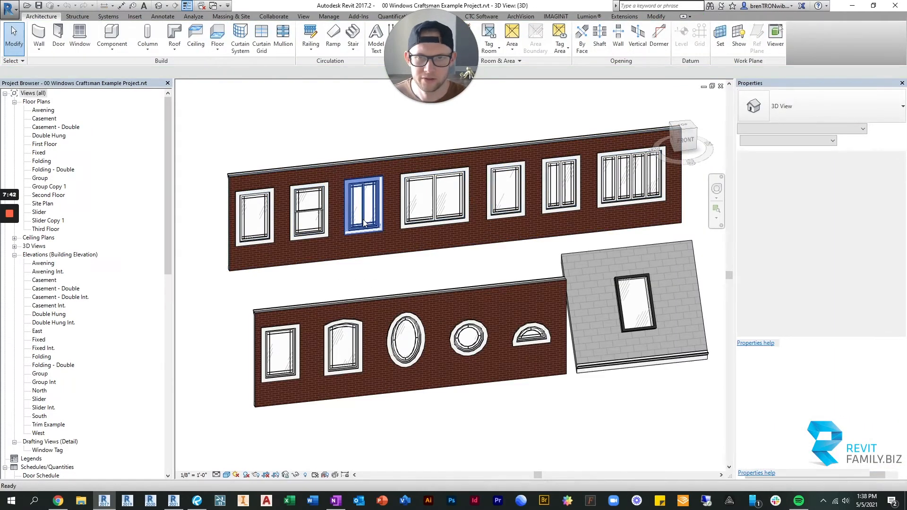
scroll(272, 257, "up", 4)
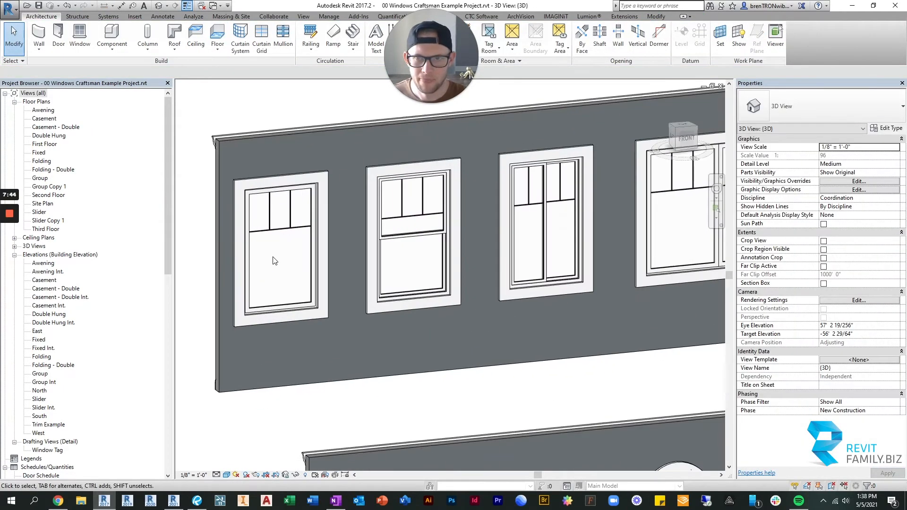
- Set the awning window's Override Horizontal Craftsman Mullion Top Offset to 1' in the Craftsman project
left_click(292, 223)
middle_click_drag(275, 250, 347, 255)
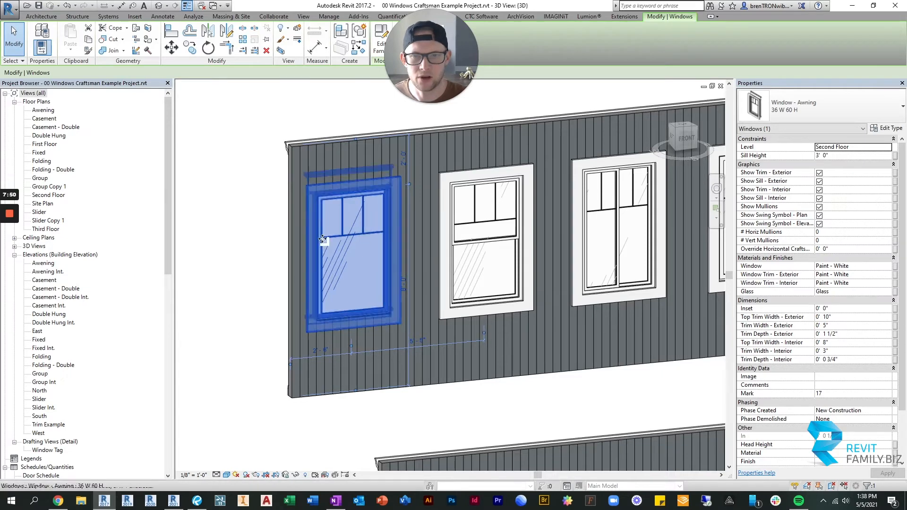
left_click(247, 237)
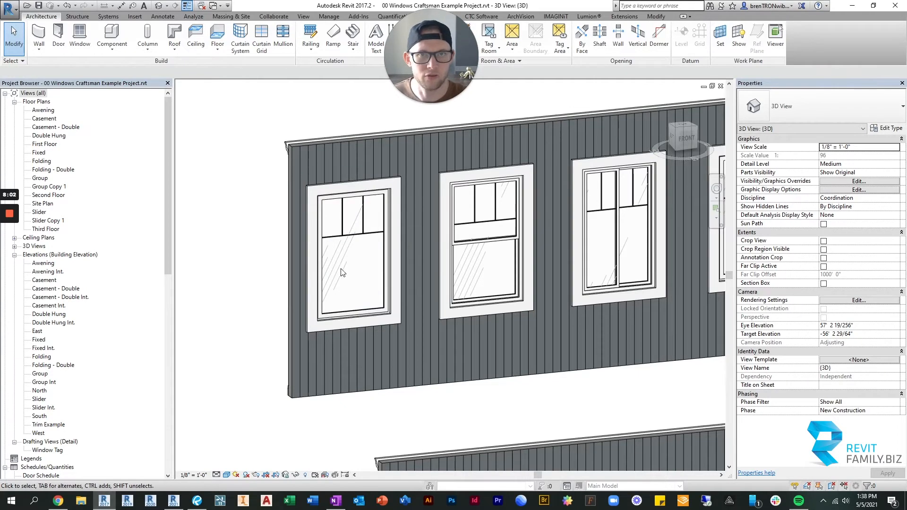
left_click(357, 235)
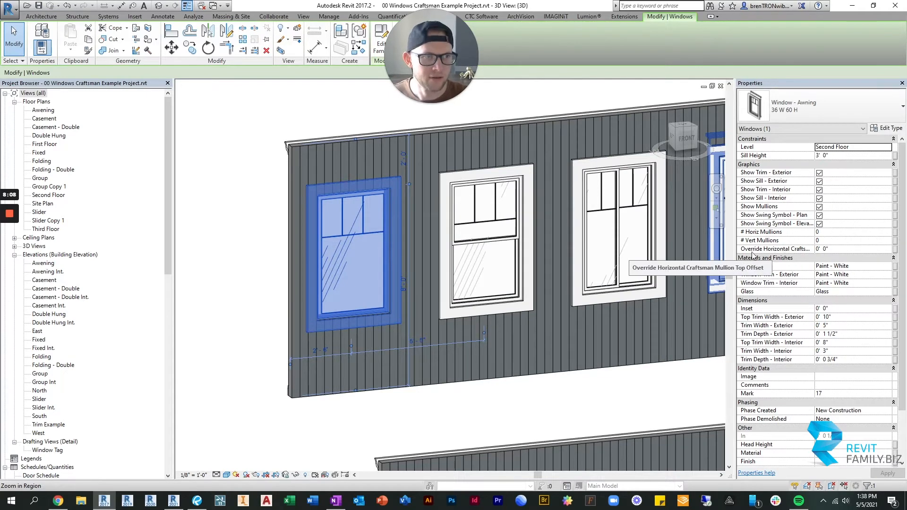
left_click(840, 249)
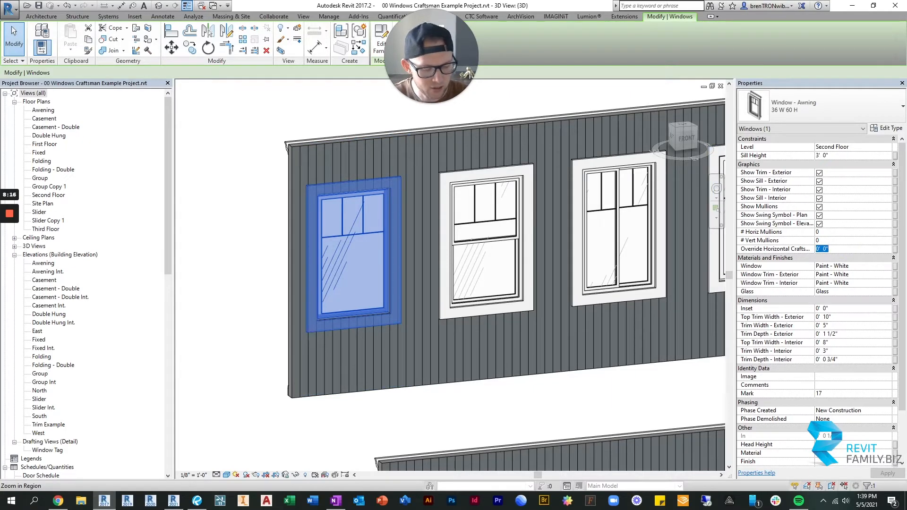
type("1")
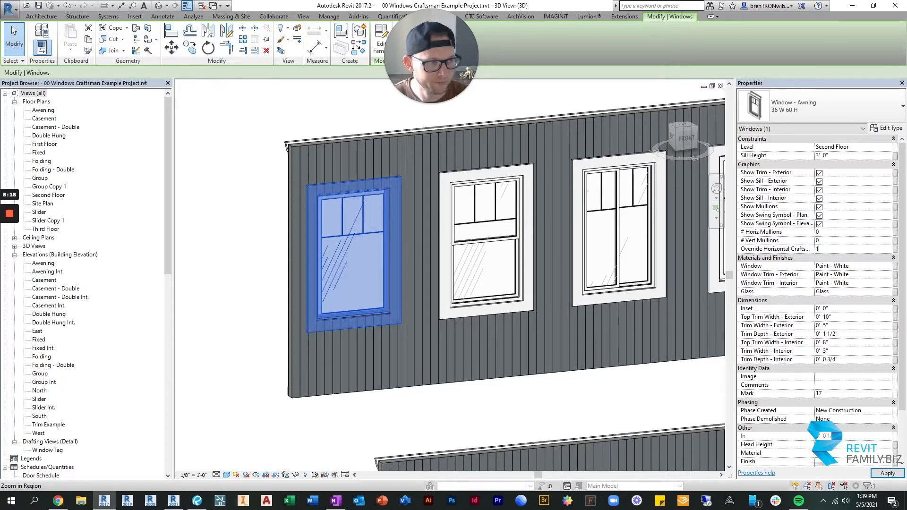
left_click(250, 218)
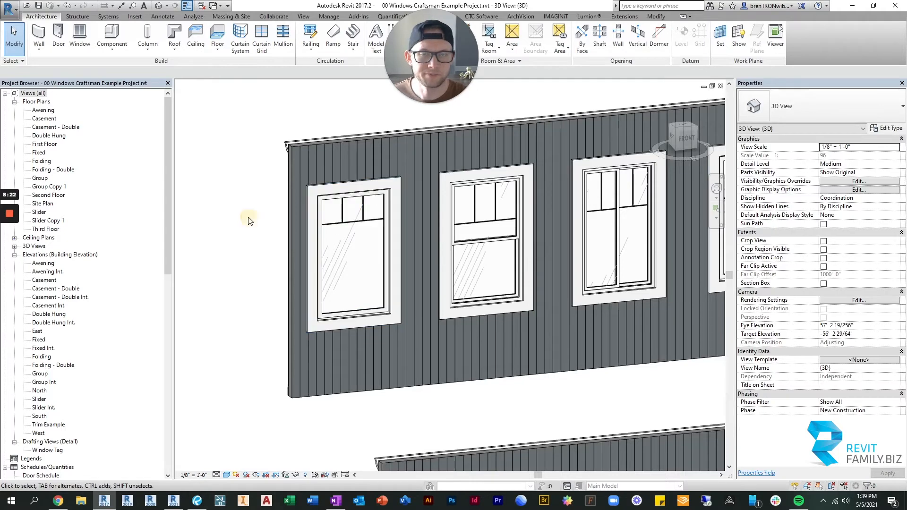
- Return to the Windows Colonial Example Project's 3D view and check the rectangular fixed window's materials and finishes
key("ctrl+Tab")
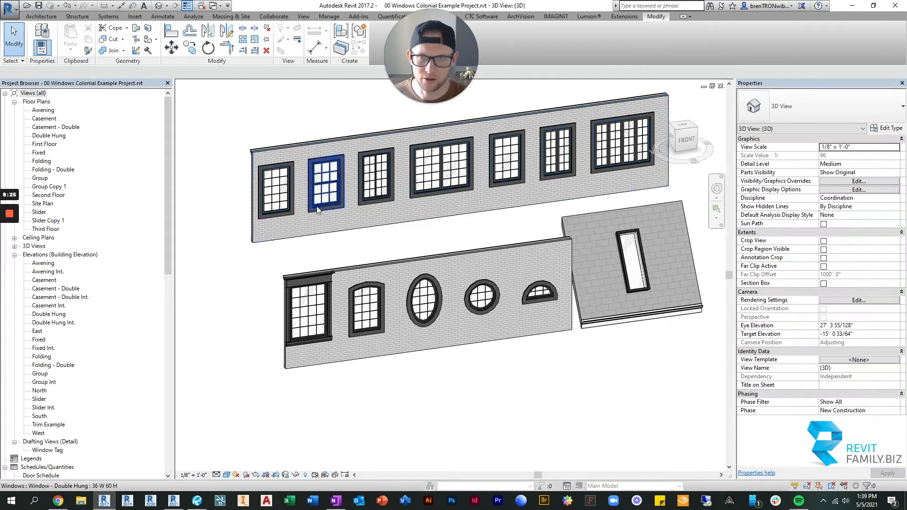
middle_click_drag(279, 195, 344, 229)
scroll(304, 169, "up", 5)
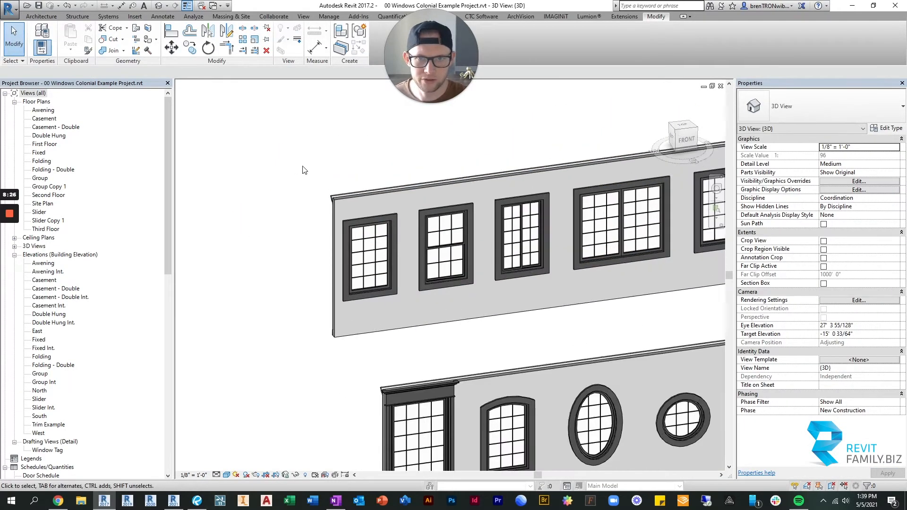
scroll(454, 250, "down", 4)
scroll(536, 348, "up", 3)
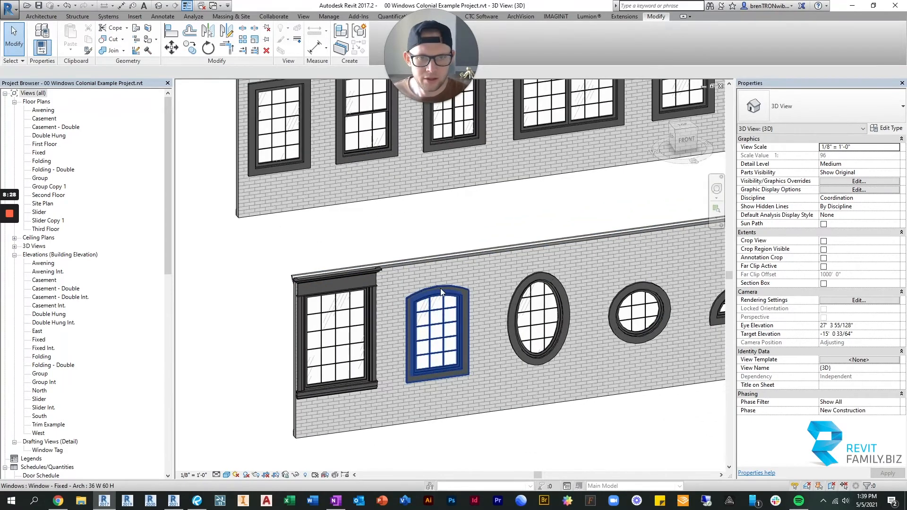
left_click(440, 289)
left_click(341, 291)
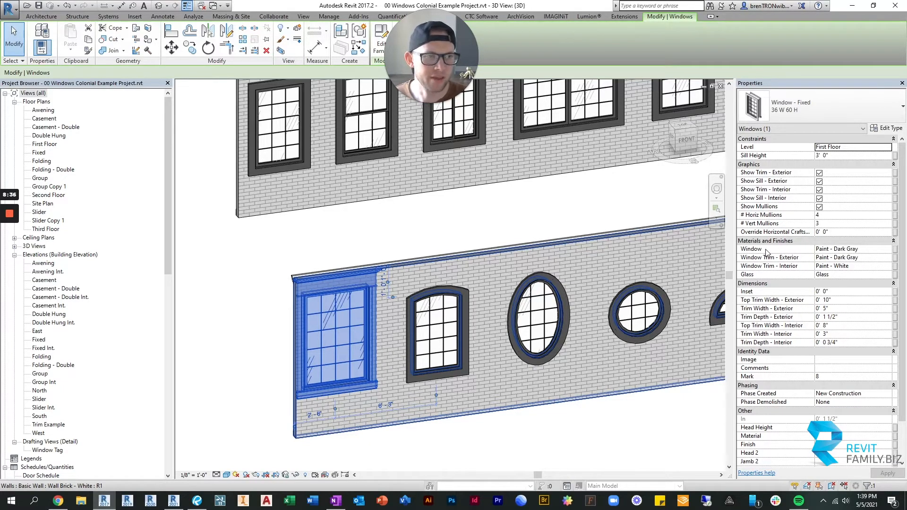
left_click(427, 449)
scroll(335, 391, "up", 4)
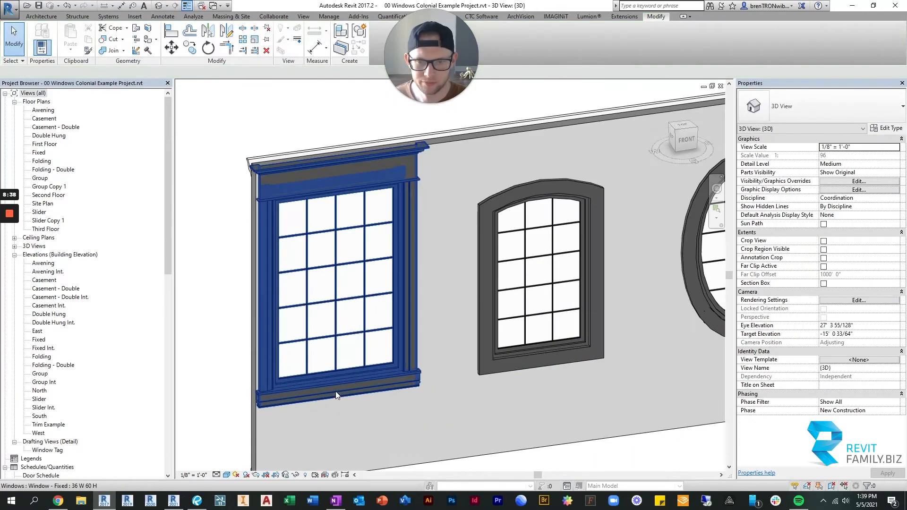
scroll(283, 378, "up", 2)
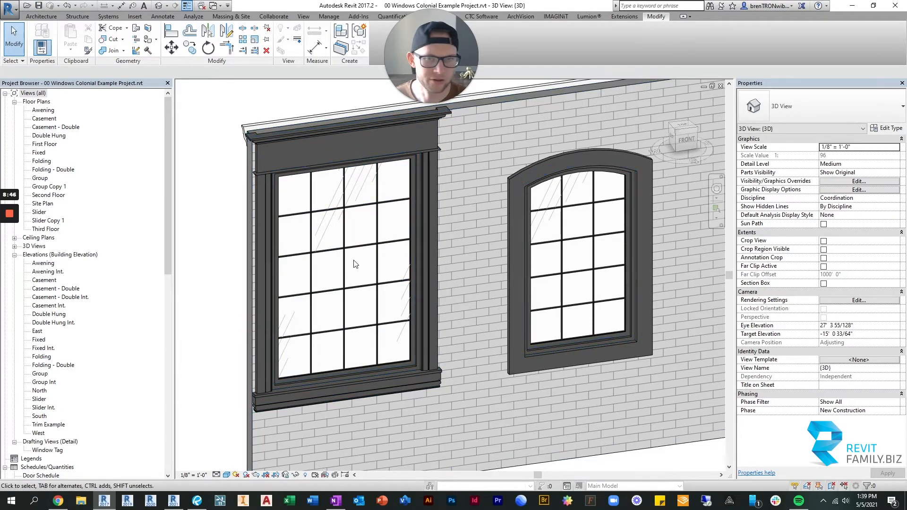
- Examine the rectangular fixed window's inset and trim dimensions along with its type properties
left_click(424, 191)
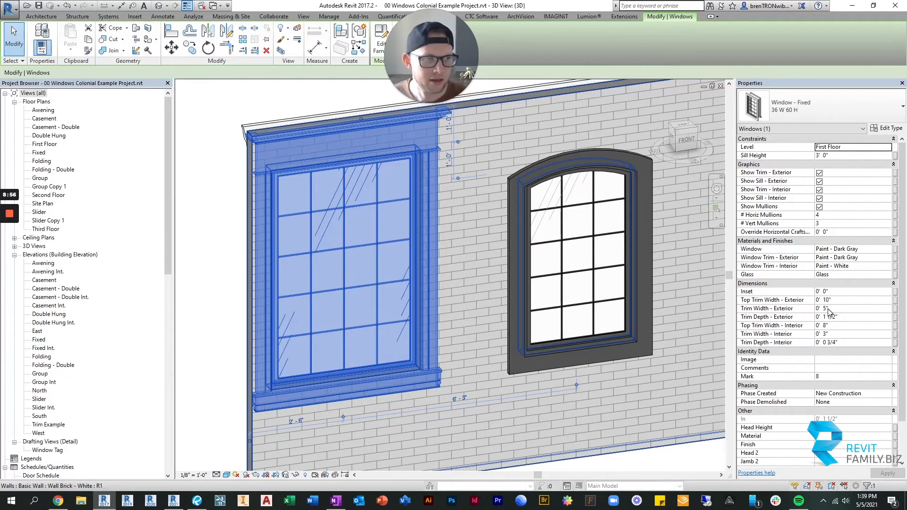
scroll(827, 312, "down", 2)
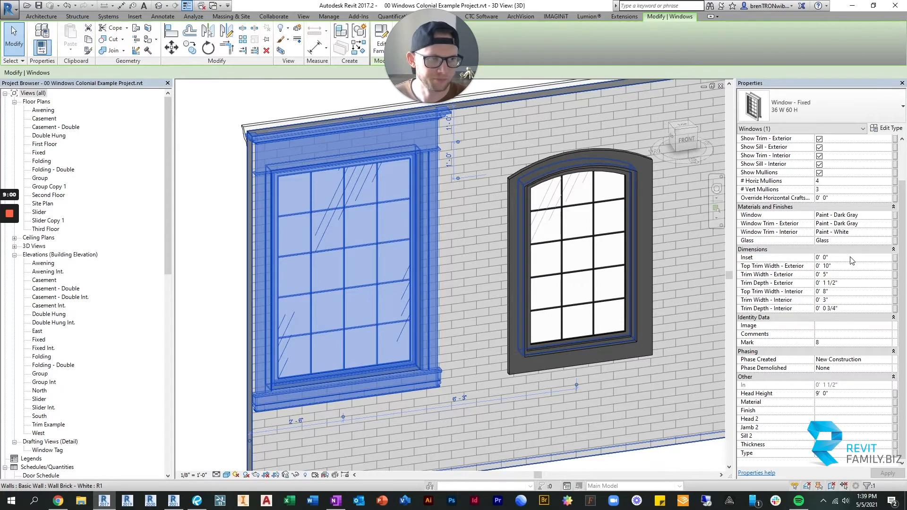
left_click(886, 128)
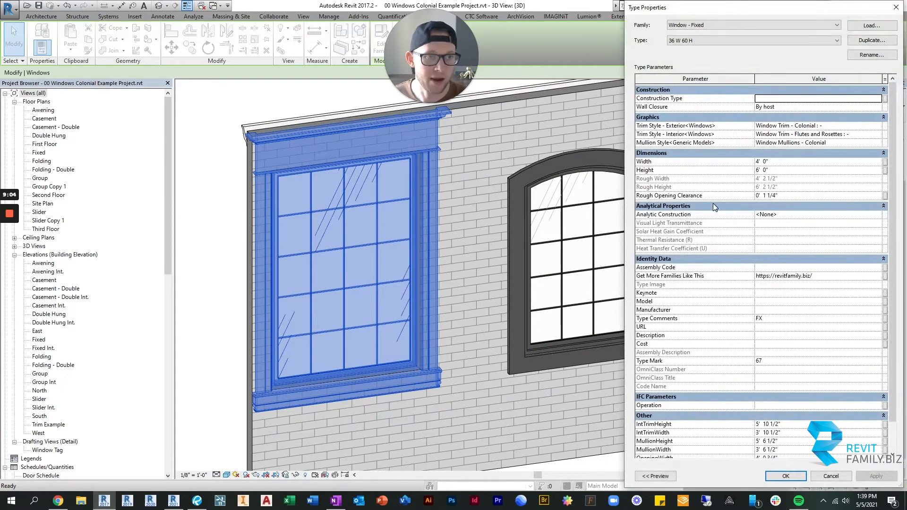
left_click(895, 7)
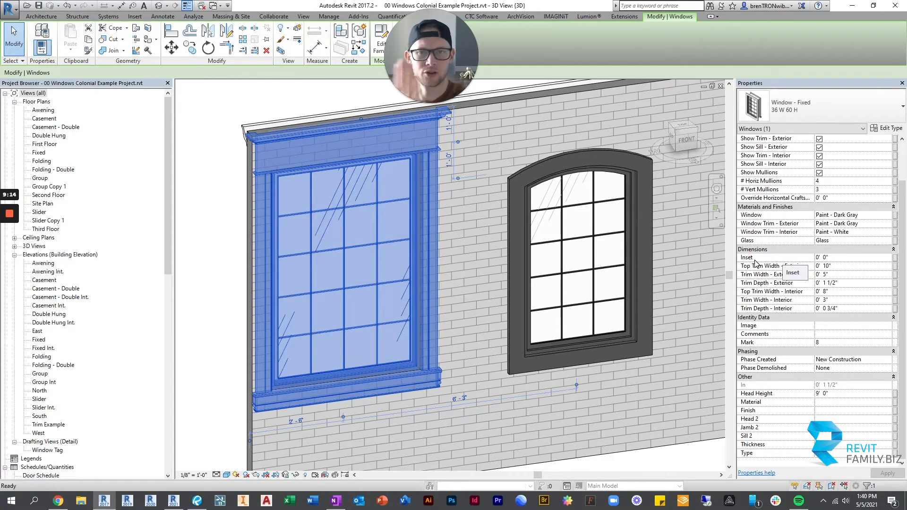
left_click(856, 257)
key("Tab")
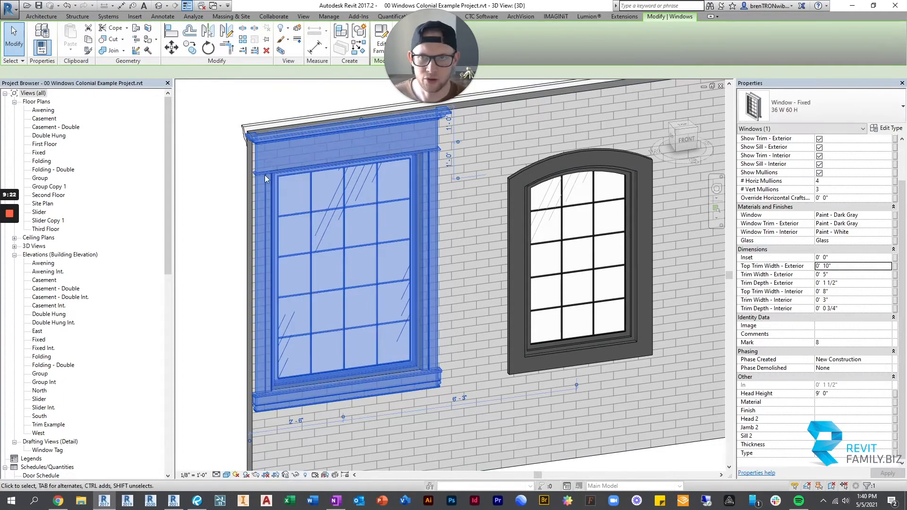
scroll(325, 348, "down", 2)
middle_click_drag(324, 348, 328, 353)
left_click(231, 236)
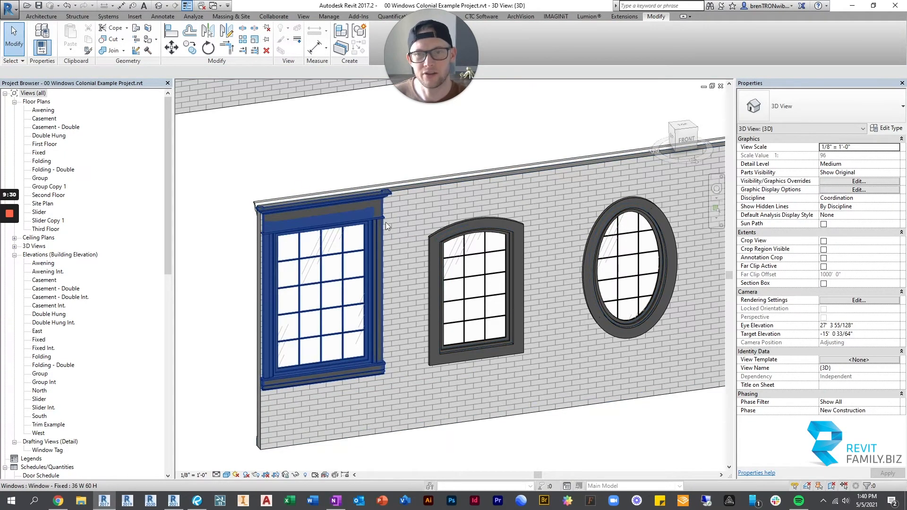
- Set the rectangular fixed window's exterior top trim width to 1'
left_click(289, 212)
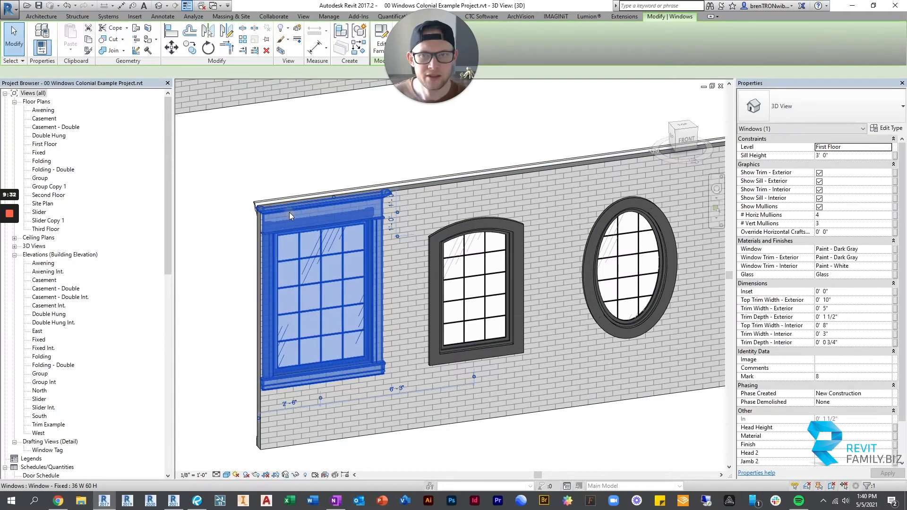
left_click(838, 300)
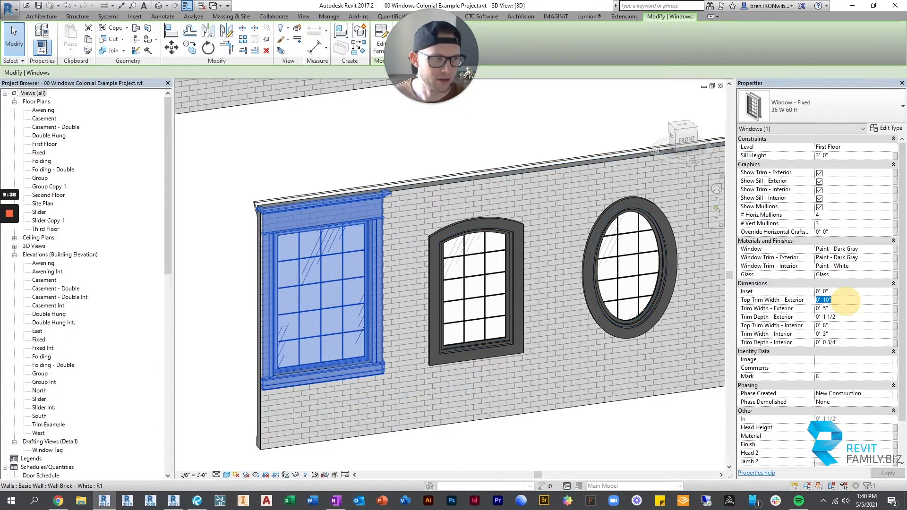
type("1")
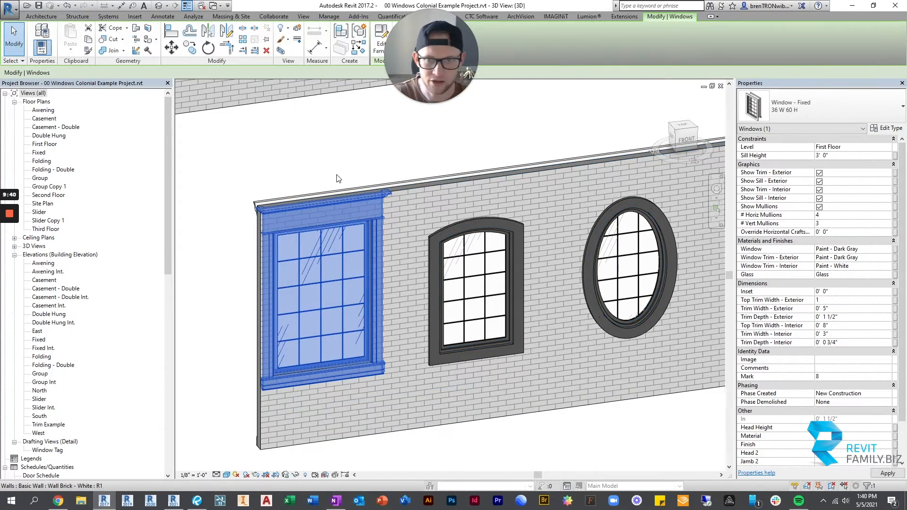
left_click(338, 178)
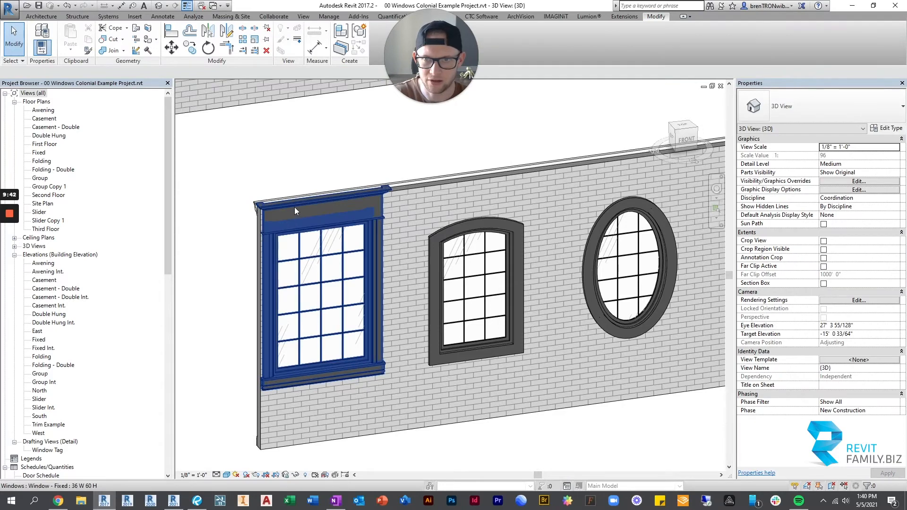
- Set the rectangular fixed window's exterior trim width to 8" and inspect the widened side trim
left_click(294, 208)
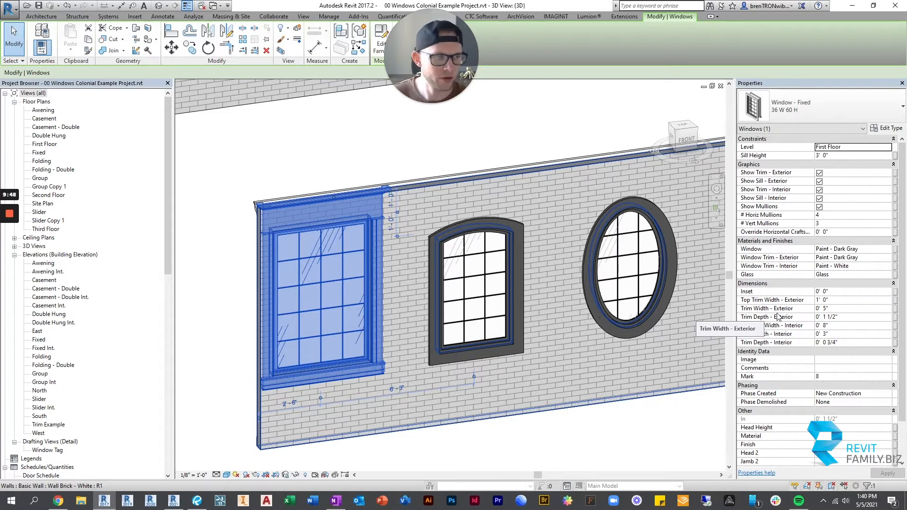
left_click(846, 308)
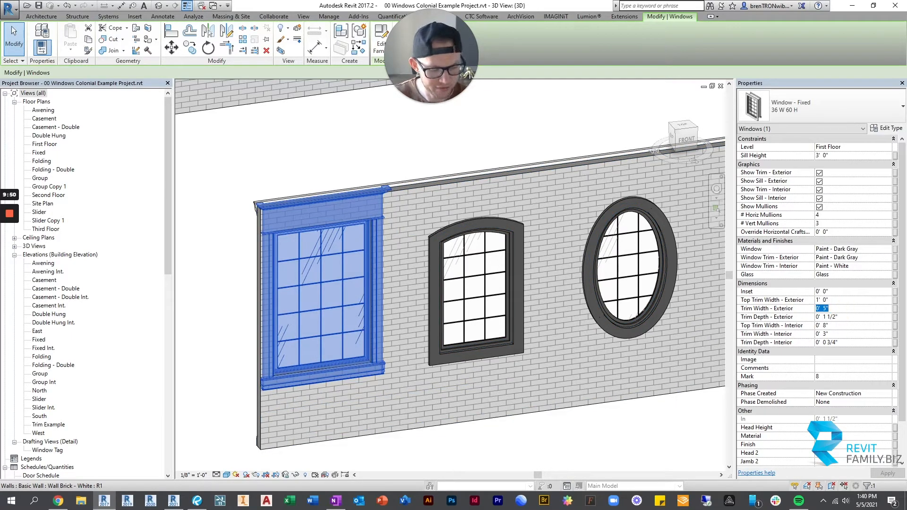
type("8\"")
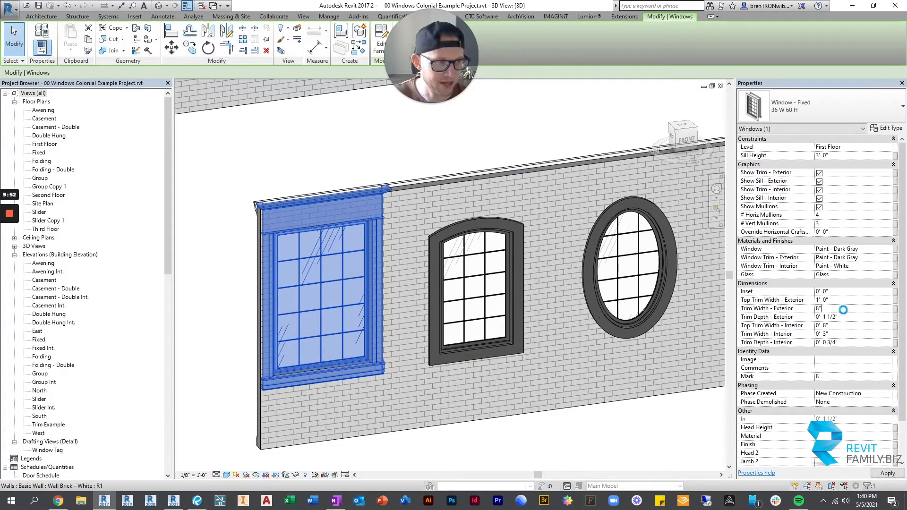
key("Return")
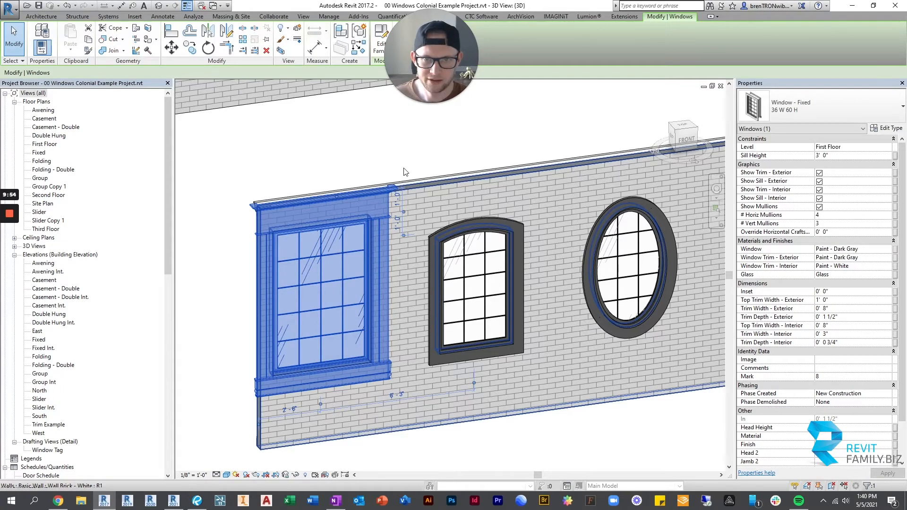
left_click(392, 146)
scroll(377, 331, "up", 3)
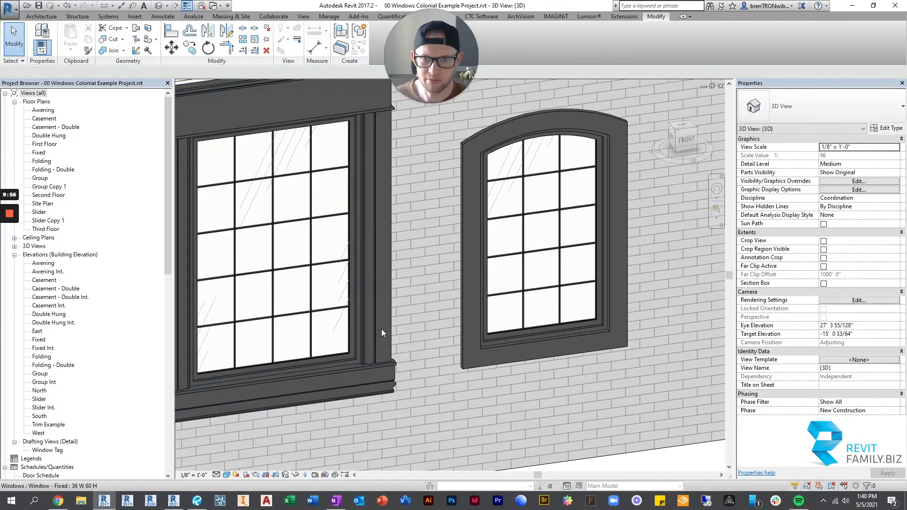
scroll(390, 329, "down", 3)
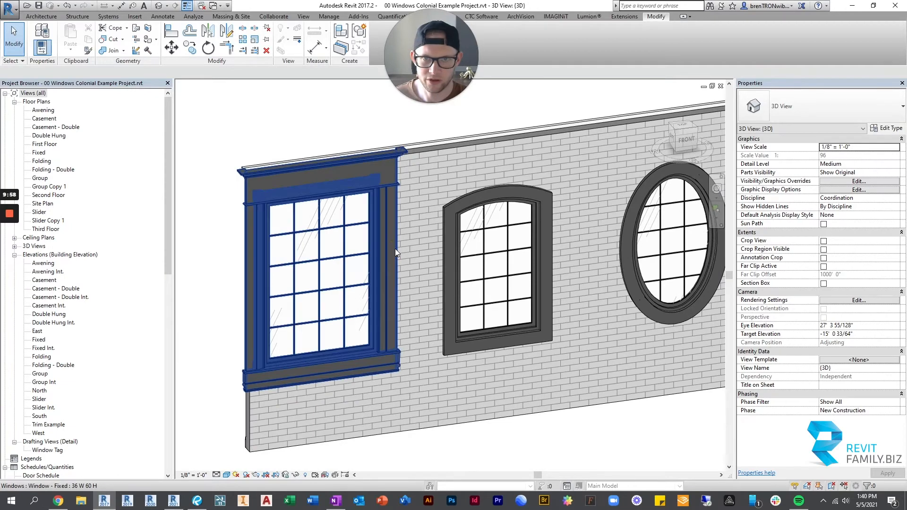
- Set the rectangular fixed window's exterior trim depth to 4" and inspect the trim from the side
left_click(395, 248)
left_click(831, 316)
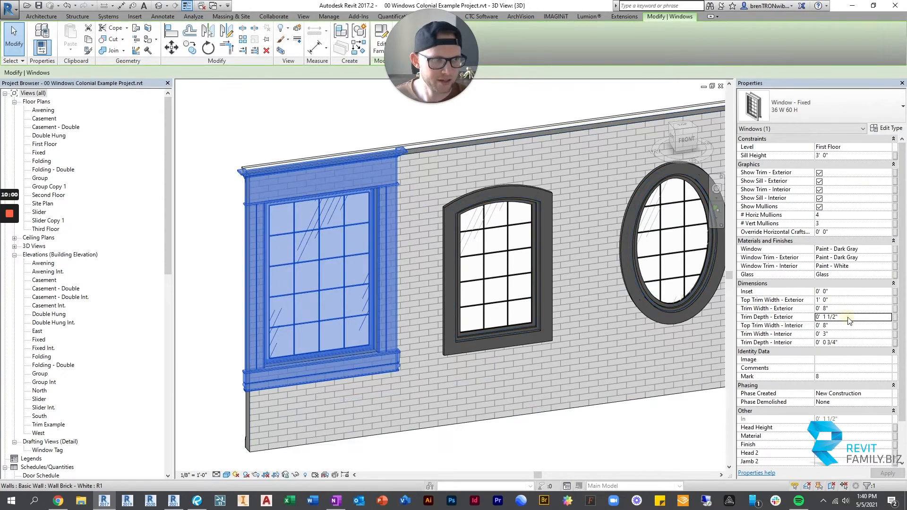
type("4")
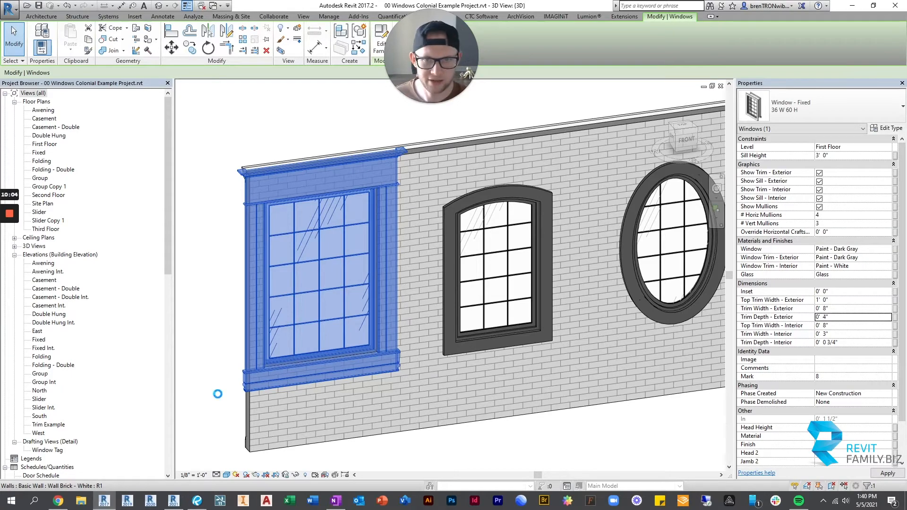
left_click(216, 300)
middle_click_drag(370, 366, 371, 366, "shift")
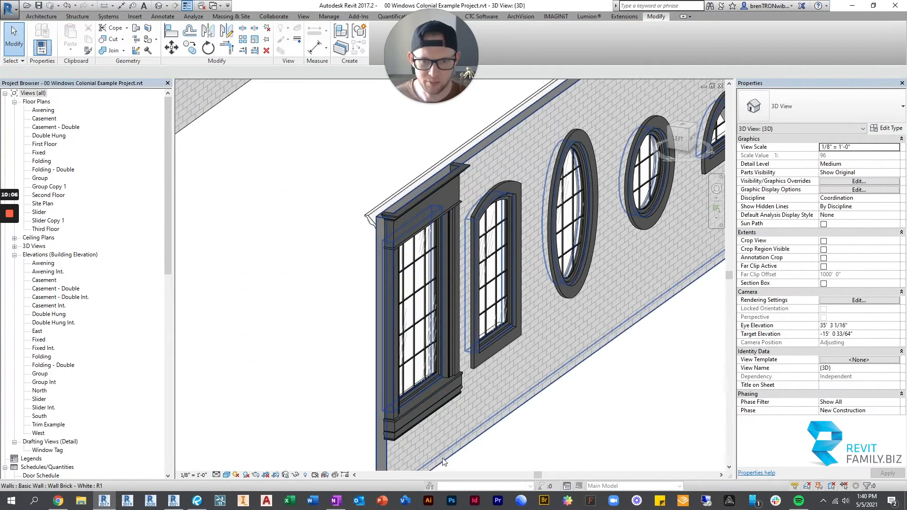
left_click(392, 355)
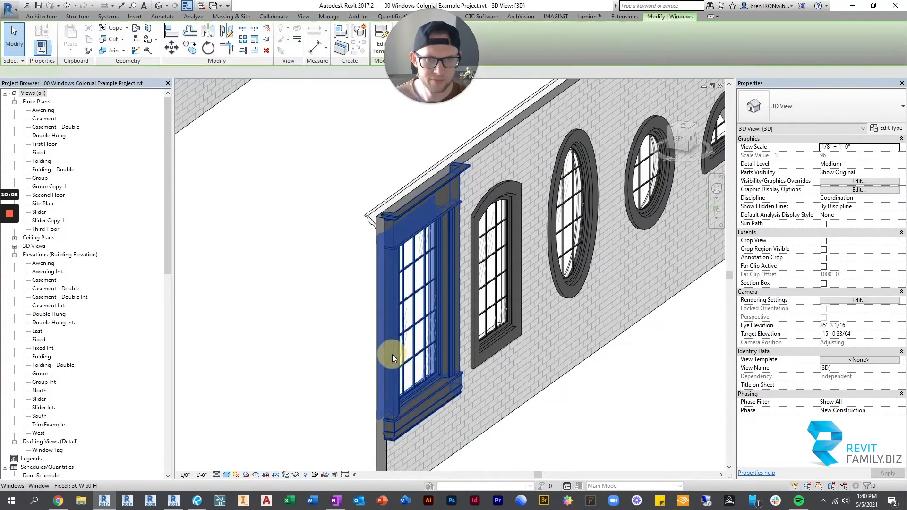
middle_click_drag(474, 351, 478, 322, "shift")
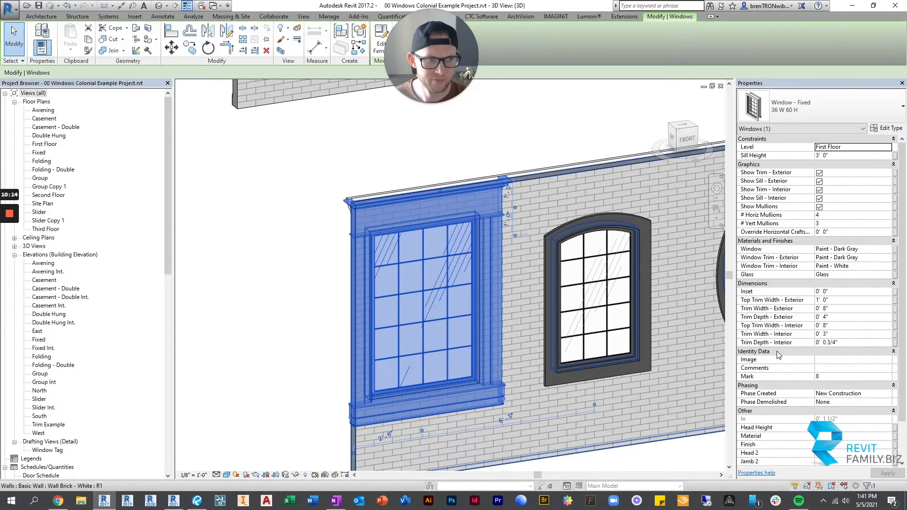
left_click(359, 195)
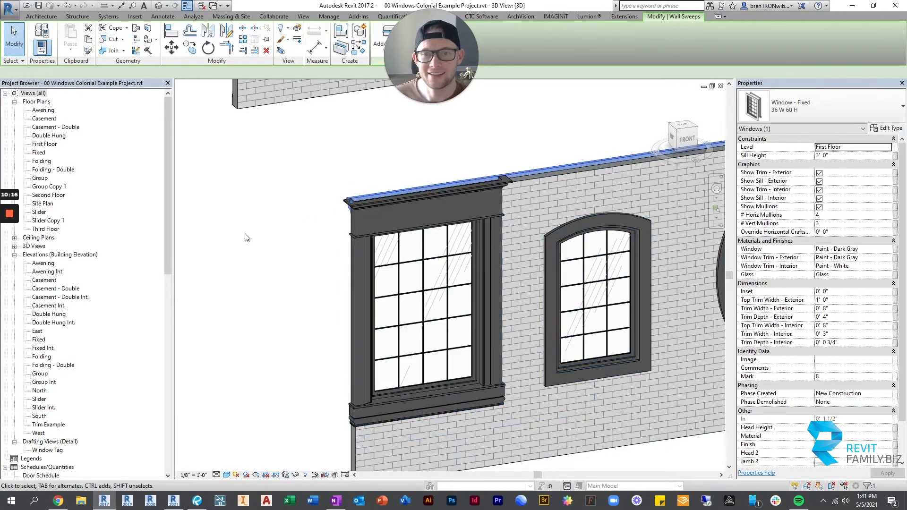
- Survey the window walls in the 3D view and look closely at the grouped multi-unit windows
scroll(244, 234, "down", 4)
left_click(257, 264)
scroll(336, 279, "down", 3)
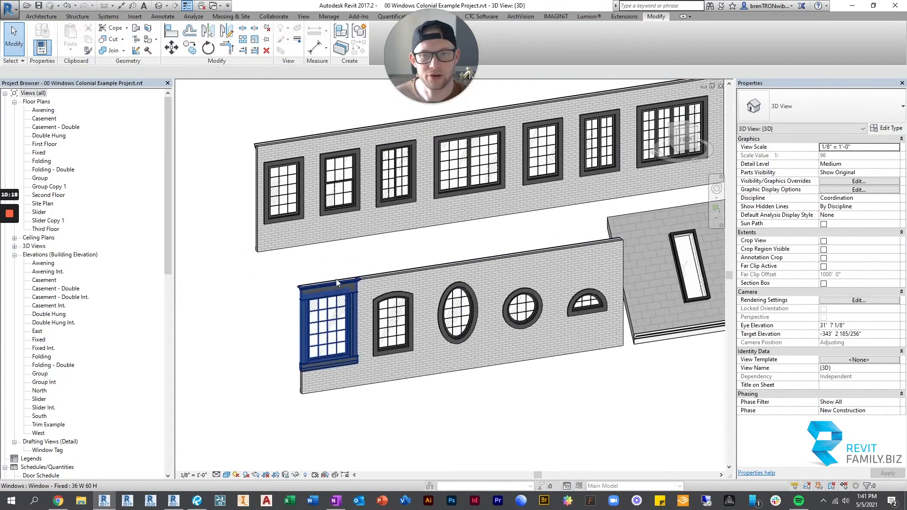
scroll(359, 239, "down", 2)
middle_click_drag(359, 236, 367, 252)
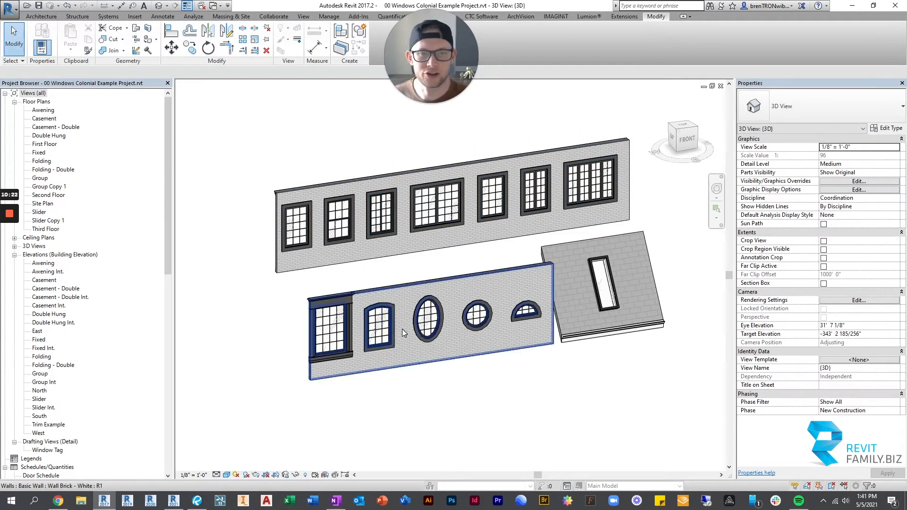
scroll(402, 328, "down", 3)
middle_click_drag(563, 268, 362, 306)
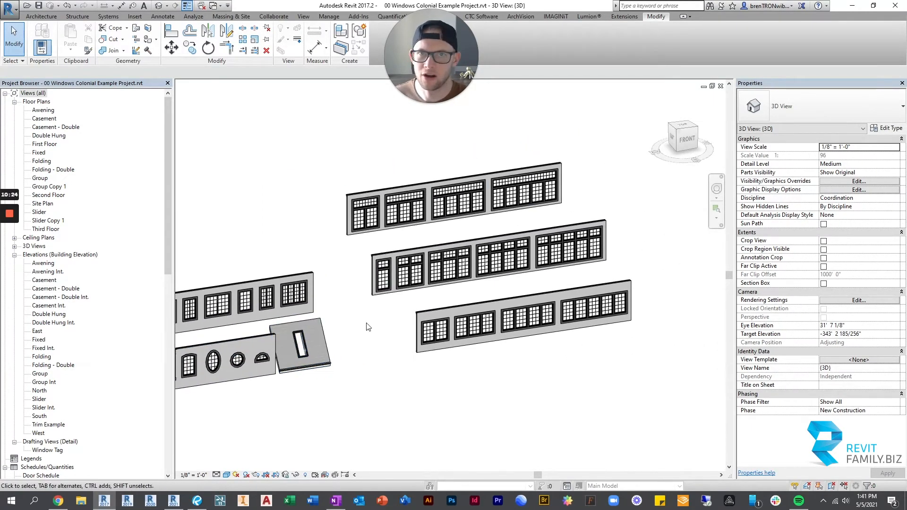
middle_click_drag(451, 351, 483, 341)
scroll(480, 324, "up", 8)
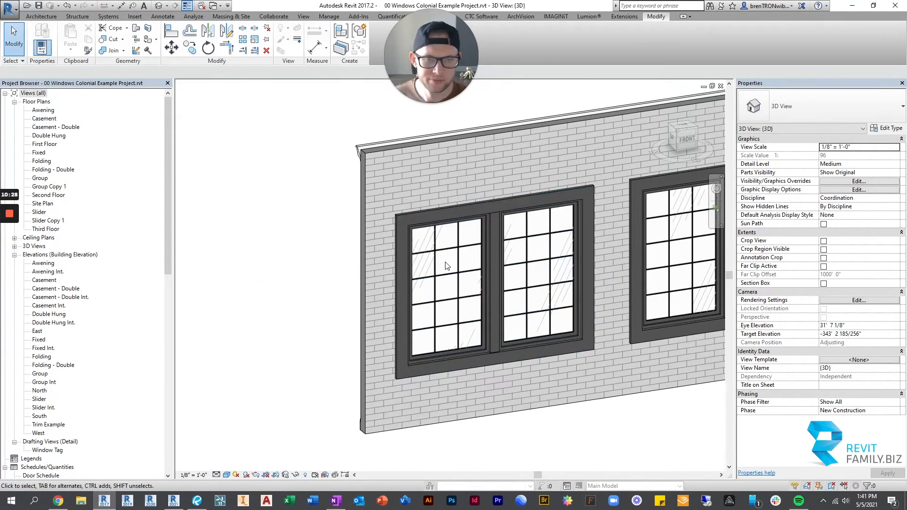
scroll(445, 265, "down", 5)
scroll(460, 277, "up", 1)
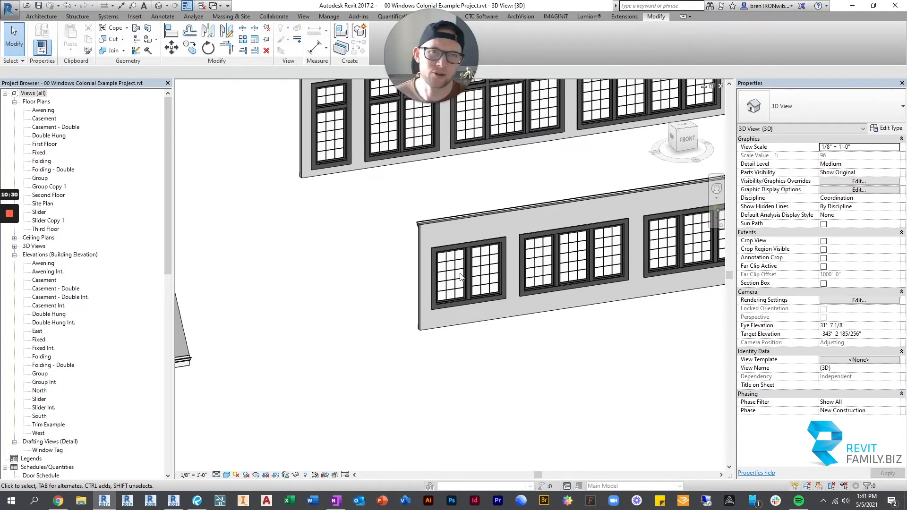
- Return to the brick wall of operable windows in 3D and look over its awning, double hung, slider, casement and folding units
scroll(461, 277, "down", 4)
scroll(374, 230, "up", 4)
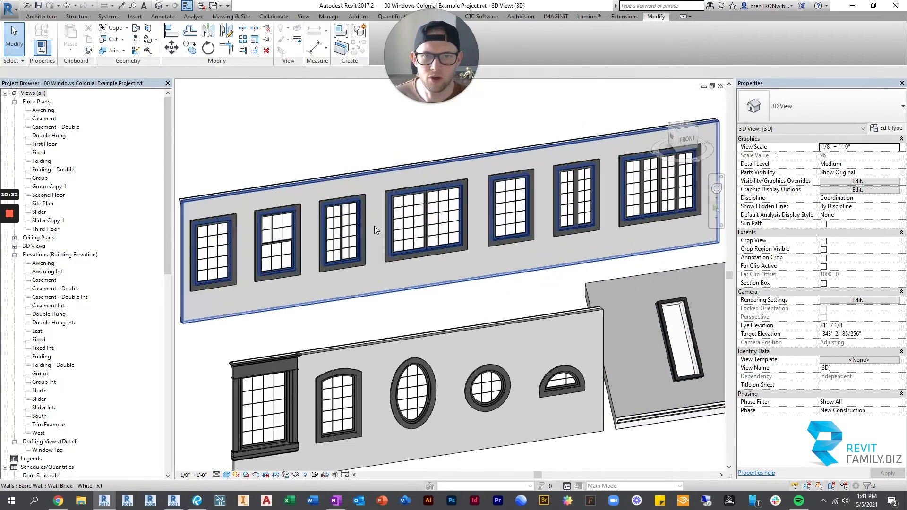
mouse_move(351, 264)
middle_mouse_down()
mouse_move(472, 265)
mouse_move(321, 280)
mouse_move(328, 280)
middle_mouse_up()
scroll(376, 211, "up", 1)
scroll(378, 237, "down", 2)
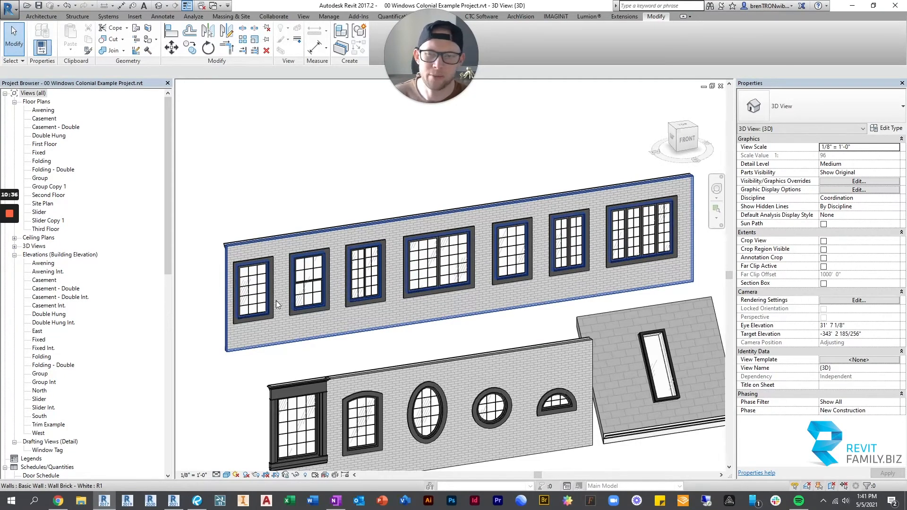
scroll(278, 301, "up", 3)
scroll(561, 246, "down", 2)
middle_click_drag(555, 248, 480, 270)
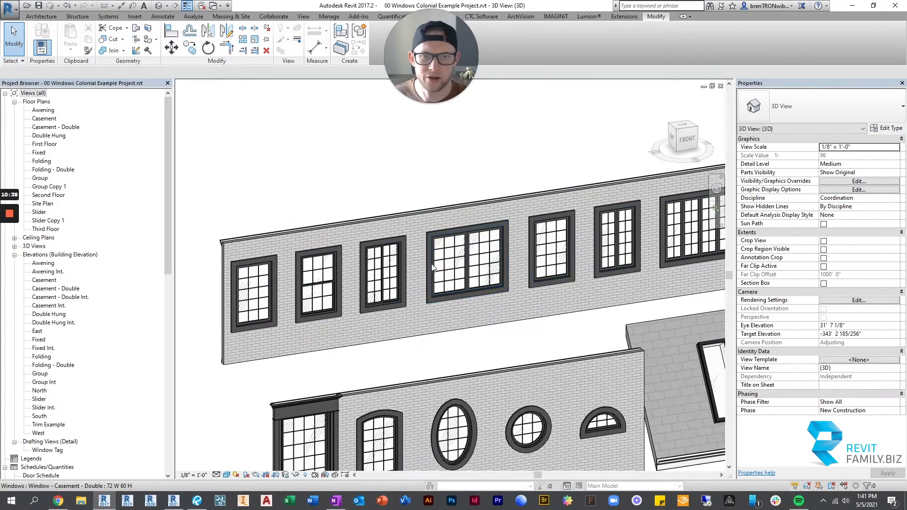
middle_click_drag(268, 281, 303, 269)
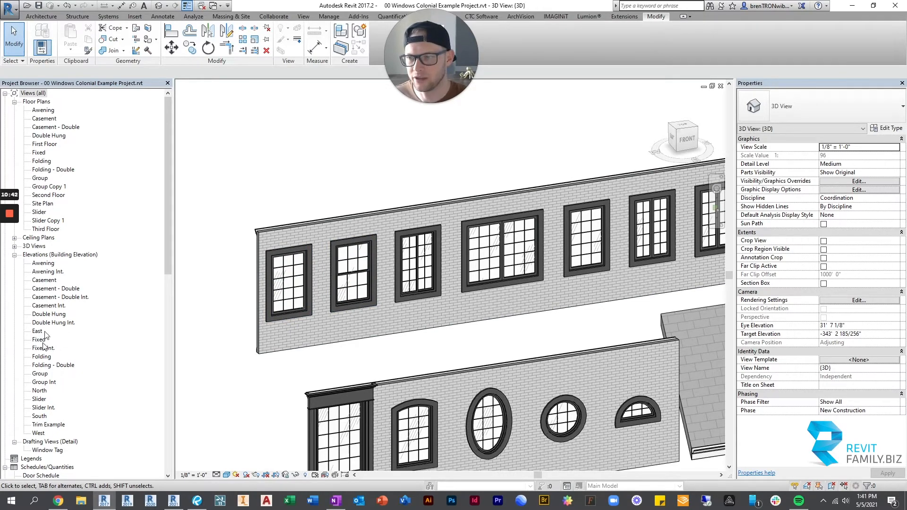
- Open the Site Plan floor plan and examine the window walls in plan
double_click(42, 203)
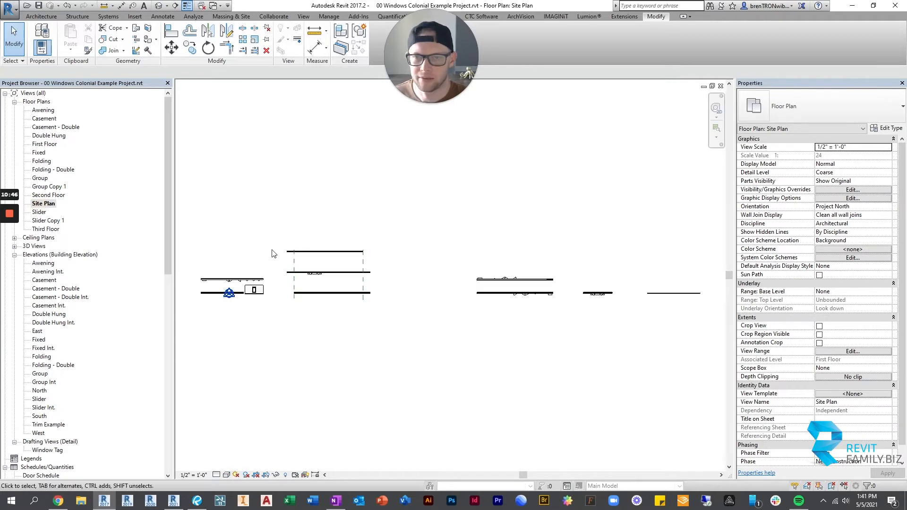
scroll(231, 282, "up", 2)
middle_click_drag(236, 277, 404, 316)
left_click(348, 237)
scroll(289, 261, "up", 2)
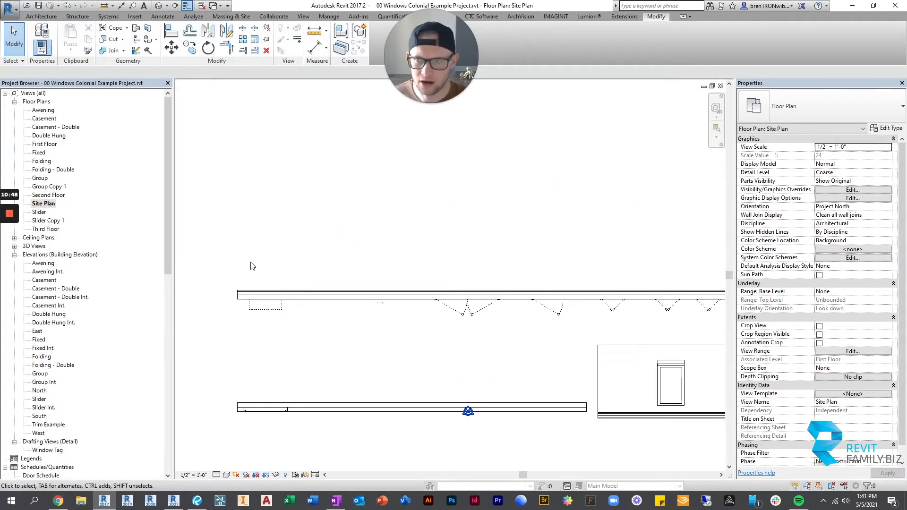
- Open the Second Floor plan and examine how the awning and neighbouring windows are drawn in plan
double_click(47, 195)
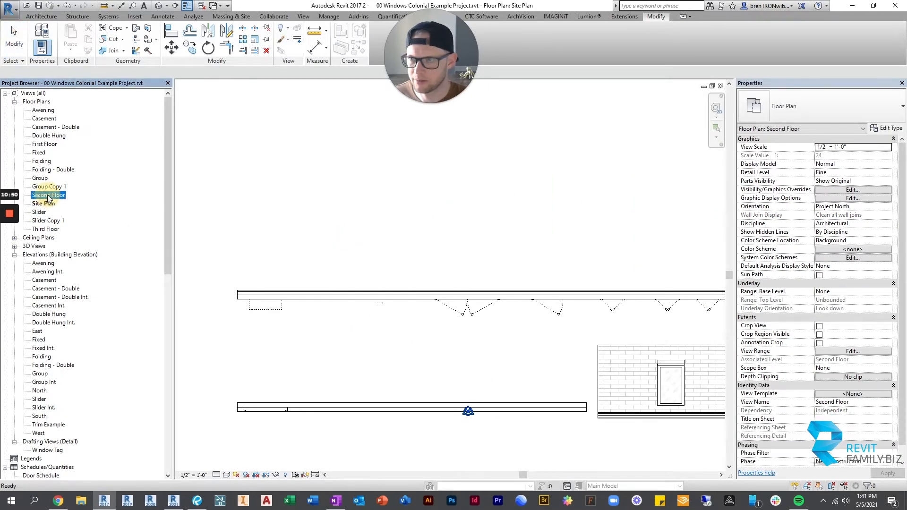
scroll(540, 296, "down", 1)
scroll(387, 233, "up", 1)
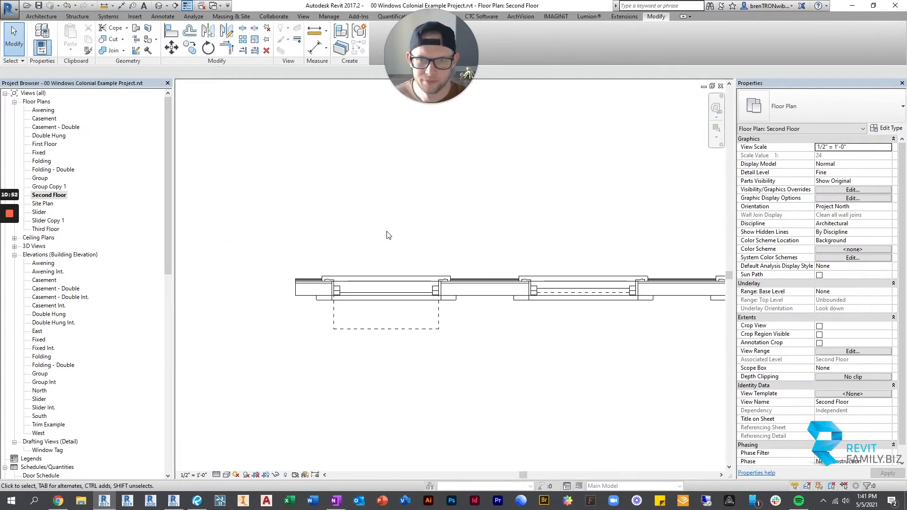
scroll(328, 273, "up", 1)
scroll(298, 327, "up", 1)
scroll(444, 338, "down", 2)
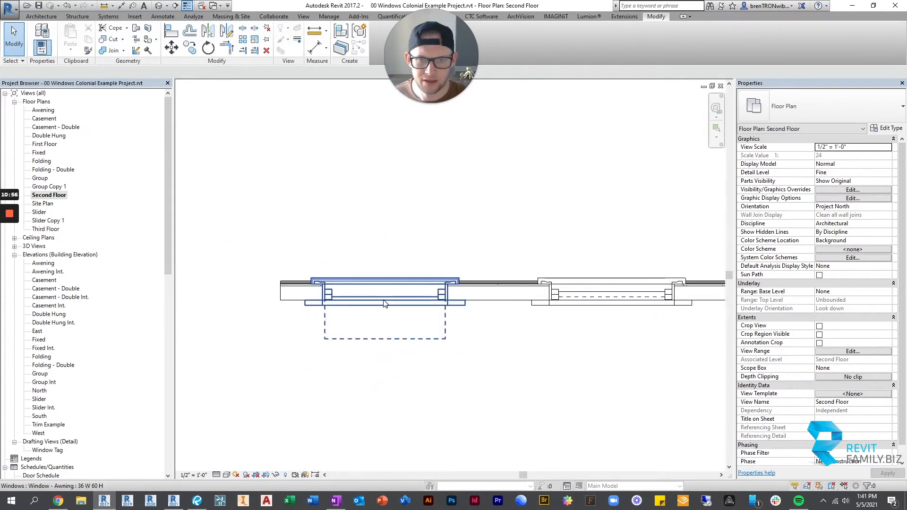
scroll(443, 310, "down", 2)
scroll(487, 306, "down", 1)
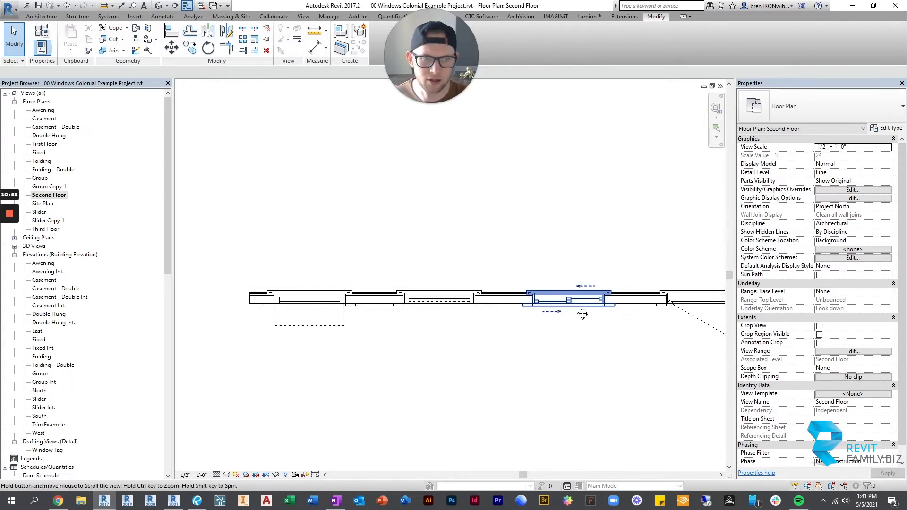
- Examine the plan symbols of the slider, casement and folding windows along the Second Floor wall
middle_click_drag(582, 311, 372, 310)
scroll(372, 310, "up", 4)
scroll(593, 319, "down", 3)
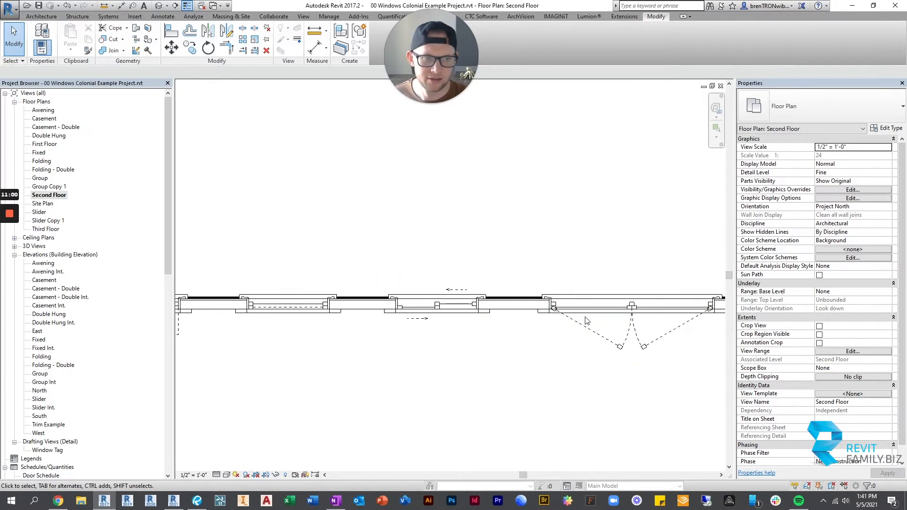
middle_click_drag(472, 316, 401, 309)
middle_click_drag(306, 307, 561, 300)
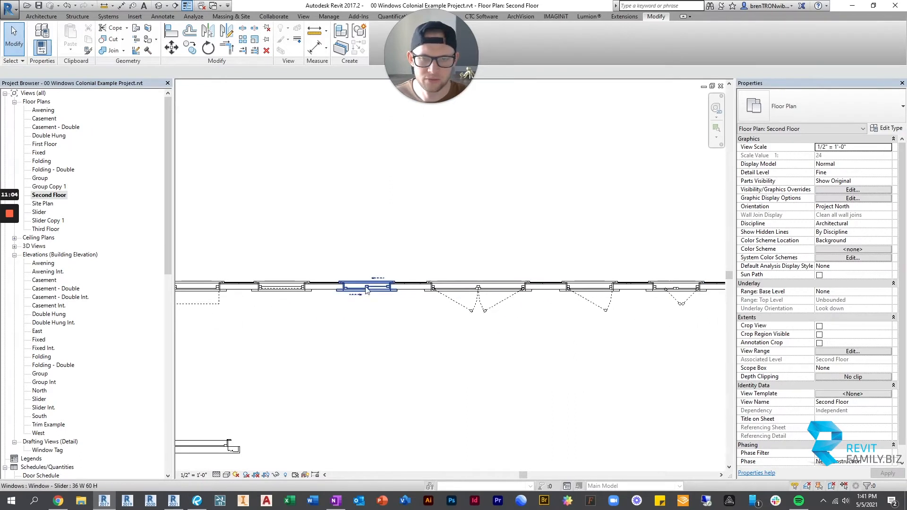
middle_click_drag(227, 307, 473, 310)
middle_click_drag(569, 323, 282, 337)
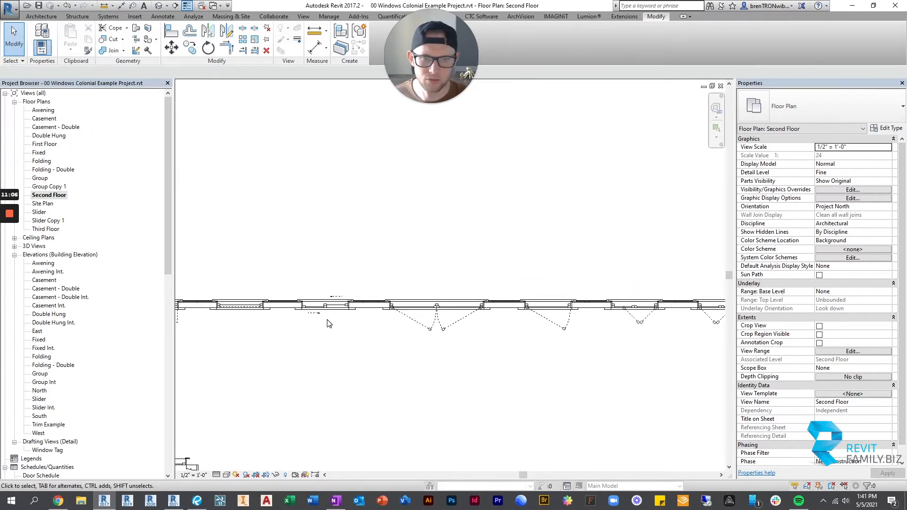
scroll(541, 304, "up", 2)
- Turn off the plan swing symbol for the single 36 W 60 H casement window on the Second Floor and inspect it
left_click(539, 306)
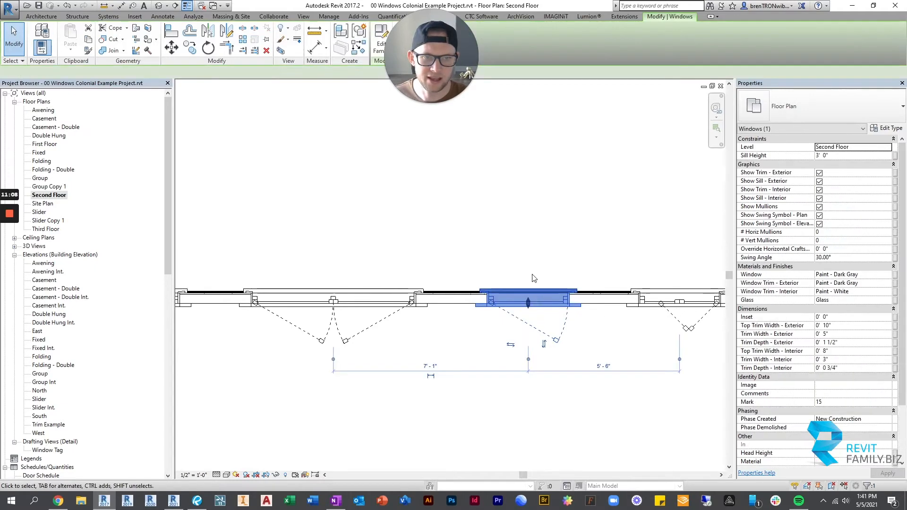
scroll(413, 282, "up", 3)
middle_click_drag(365, 284, 400, 214)
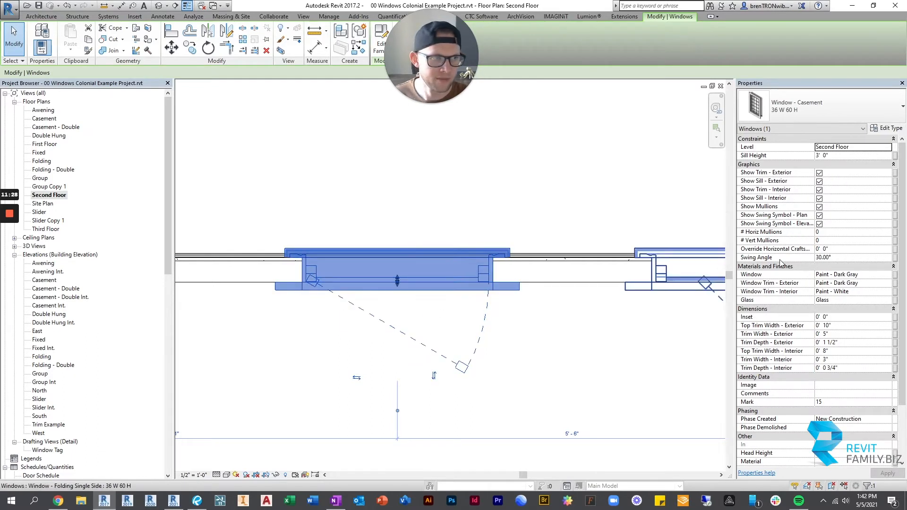
left_click(819, 215)
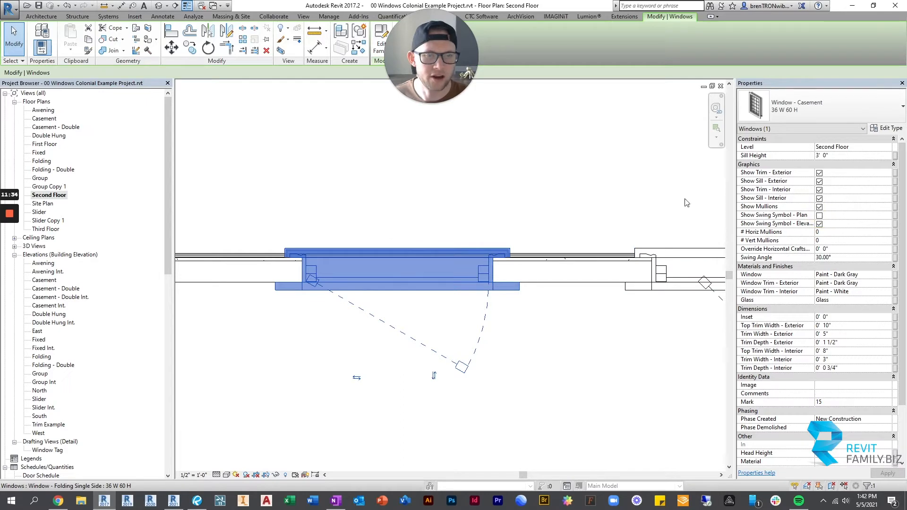
left_click(509, 182)
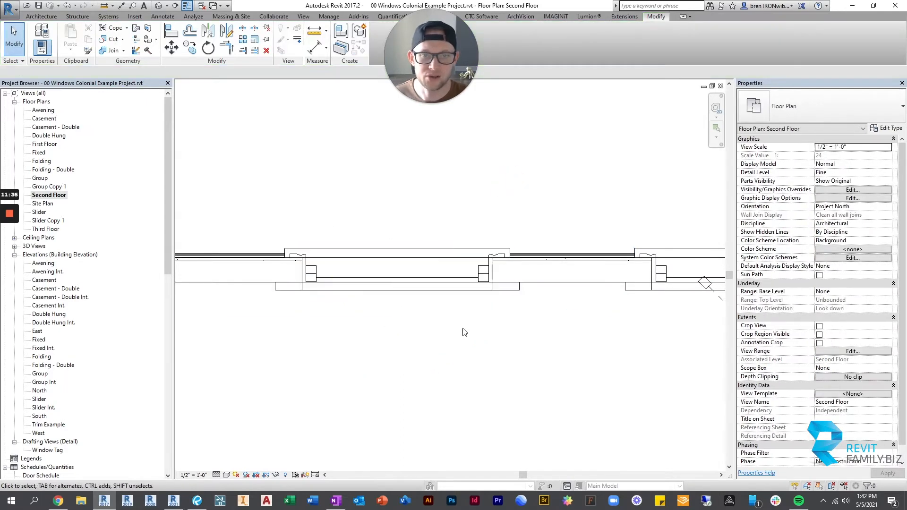
scroll(466, 322, "down", 2)
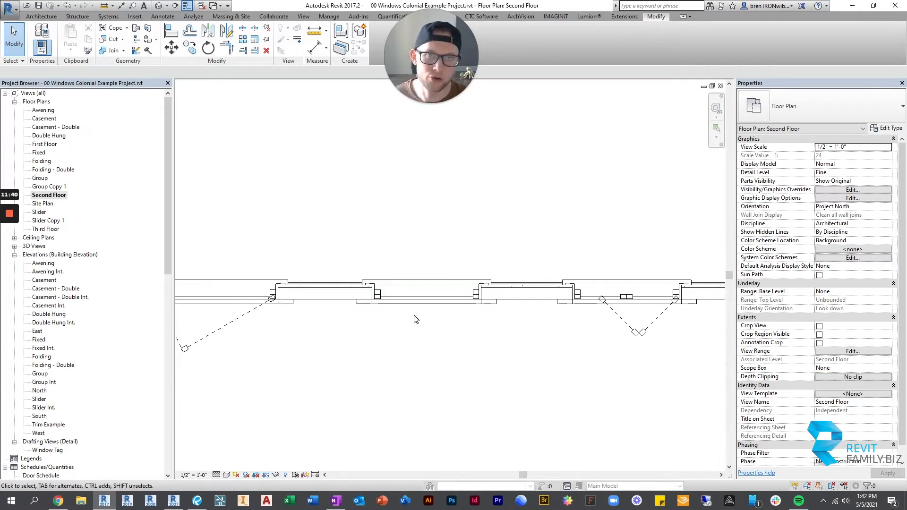
middle_click_drag(482, 321, 471, 322)
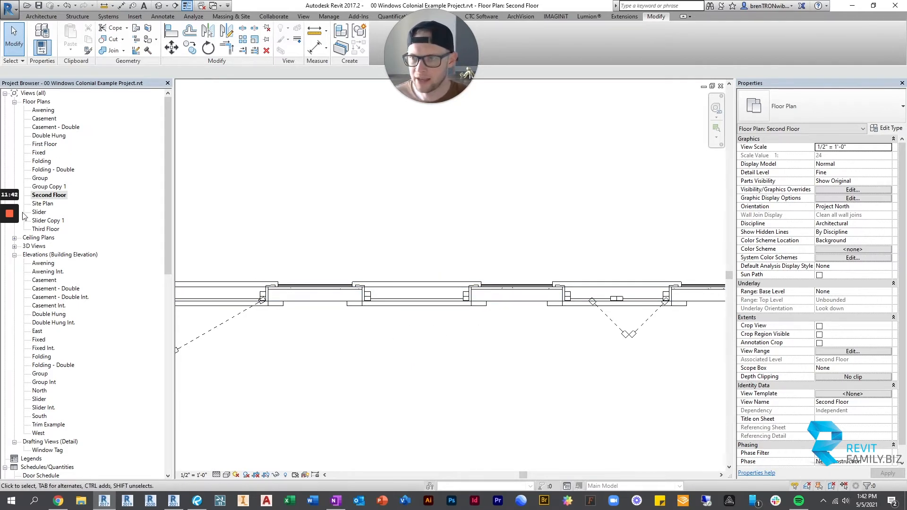
- Open the South elevation and turn off the elevation swing symbol for the same 36 W 60 H casement window
double_click(38, 415)
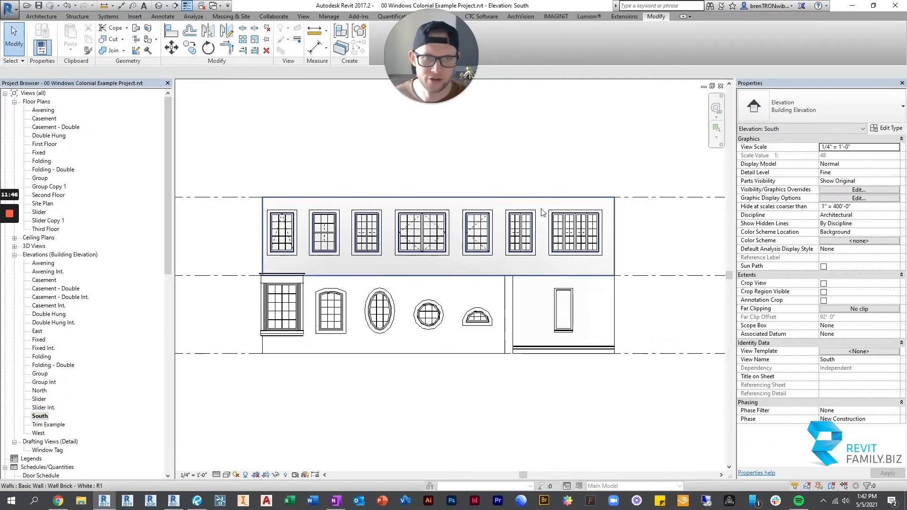
scroll(543, 212, "up", 5)
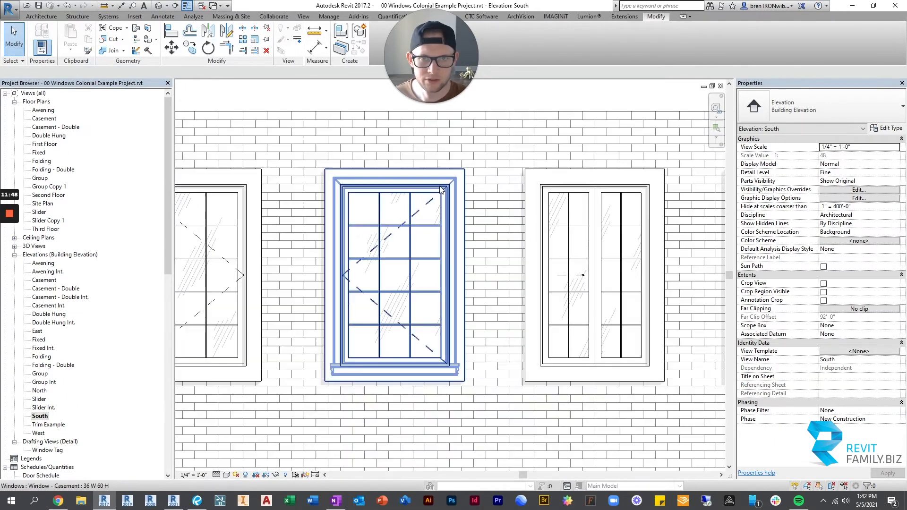
left_click(444, 186)
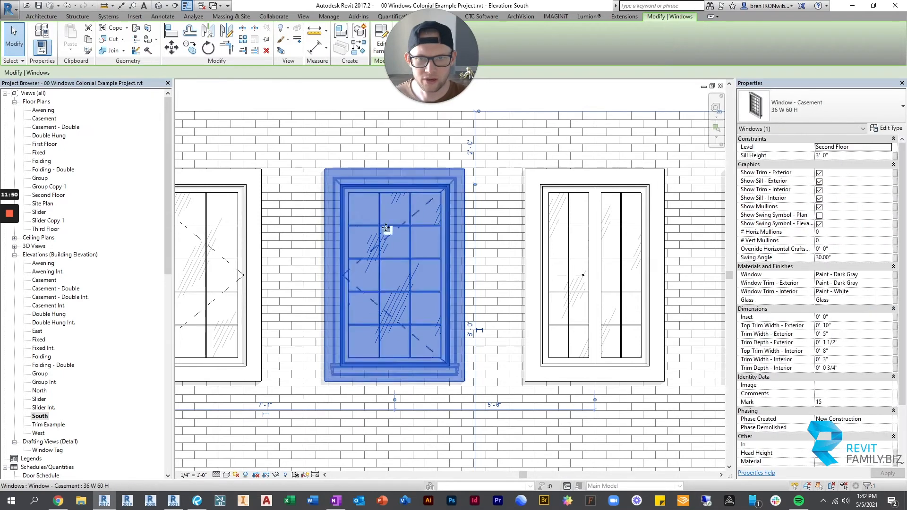
left_click(818, 224)
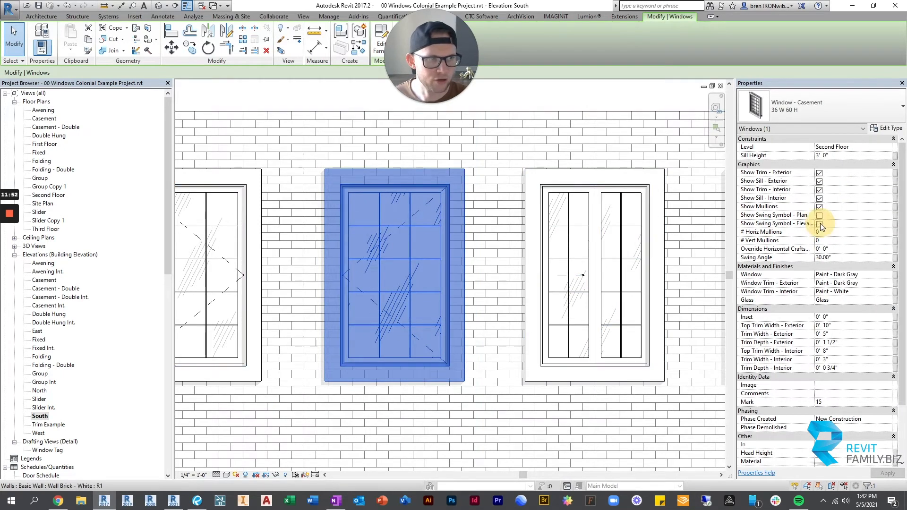
left_click(563, 95)
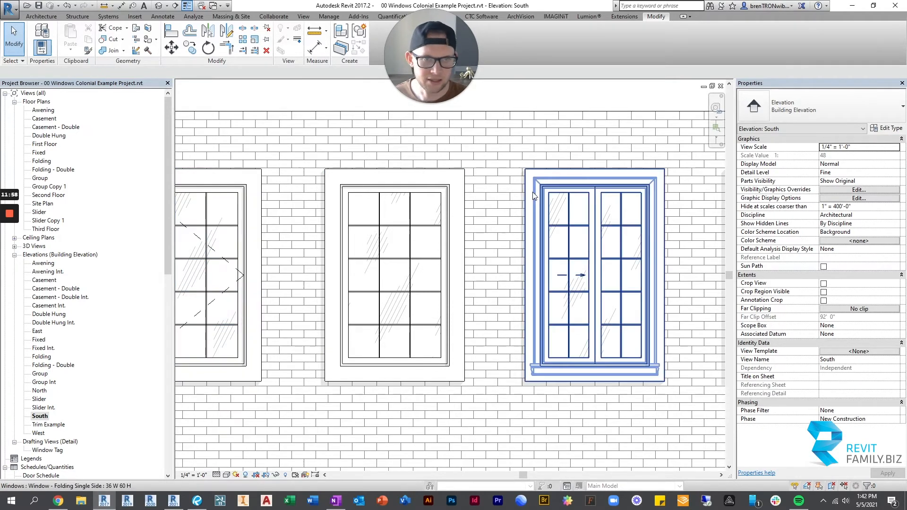
- Select the single 36 W 60 H casement window in the South elevation and inspect its Swing Angle parameter
left_click(452, 173)
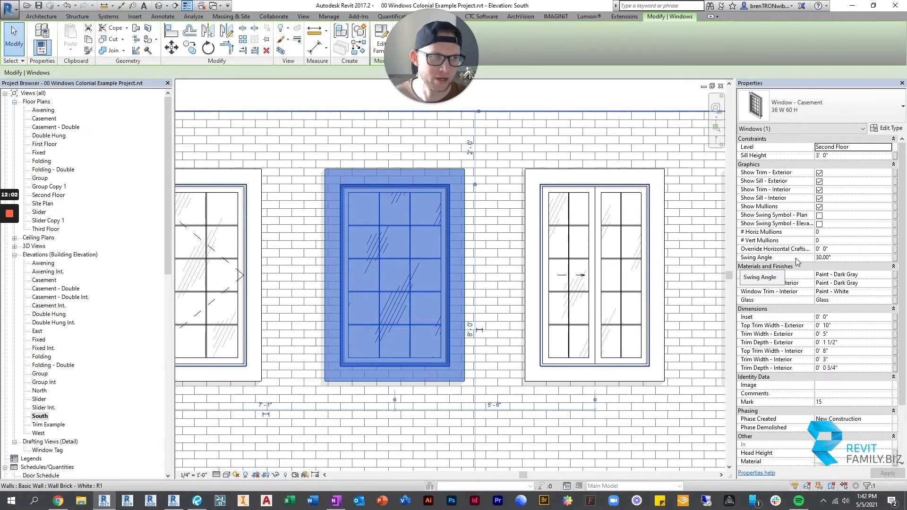
left_click(841, 257)
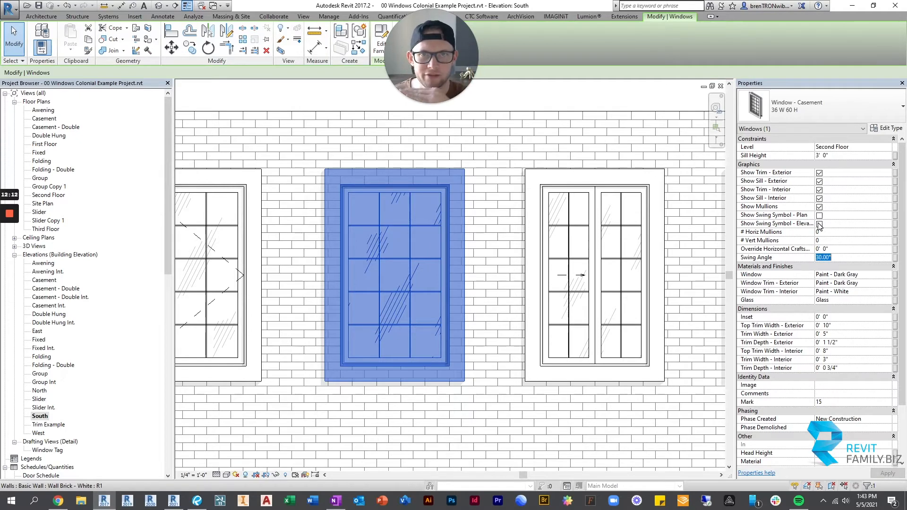
left_click(527, 103)
- Dismiss the save reminder and open the 3D view on the walls holding the window groups
scroll(503, 260, "down", 3)
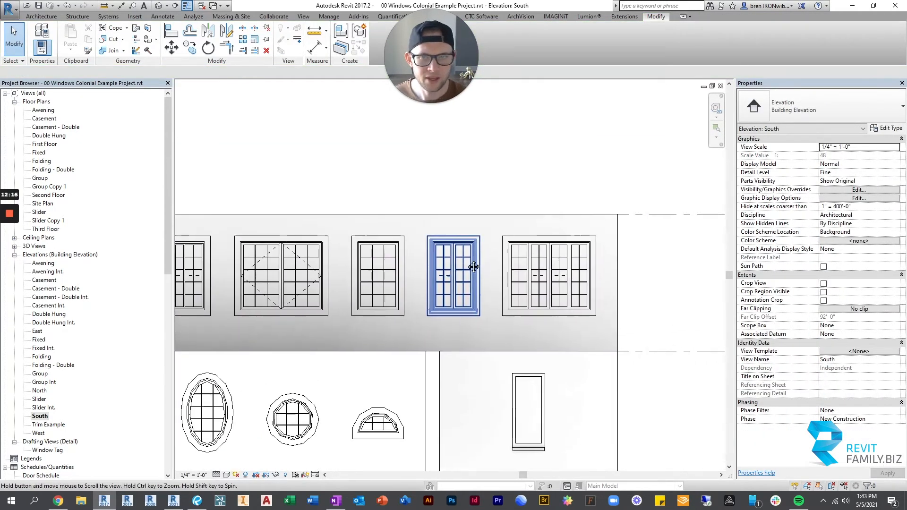
scroll(520, 255, "down", 4)
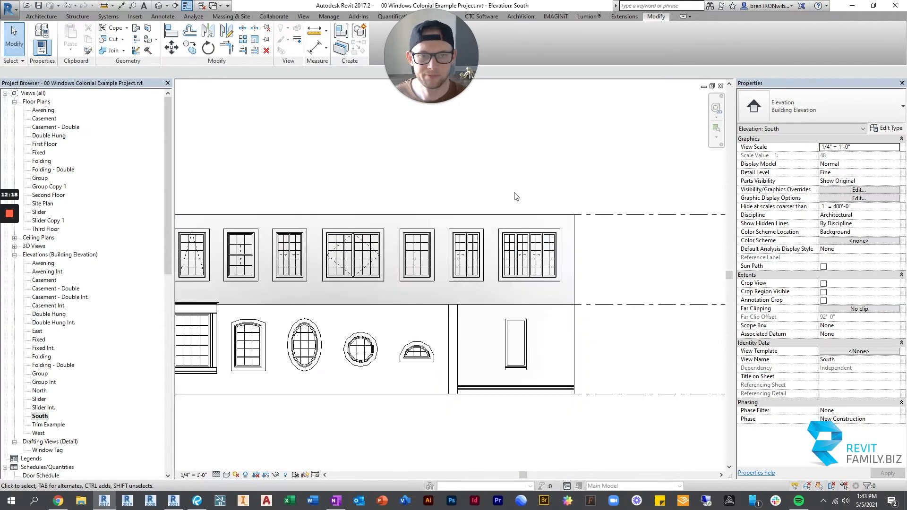
mouse_move(514, 197)
middle_mouse_down()
mouse_move(521, 202)
mouse_move(527, 191)
middle_mouse_up()
scroll(498, 196, "down", 1)
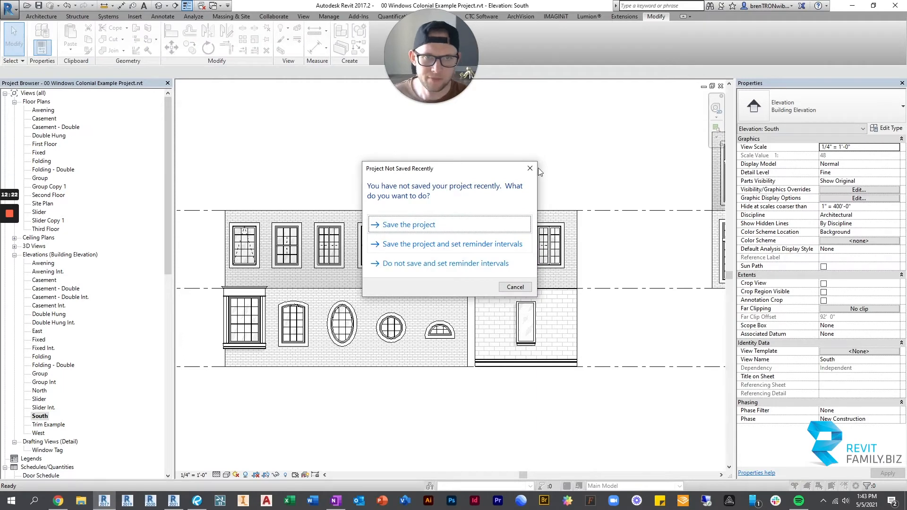
left_click(535, 167)
scroll(497, 187, "down", 4)
middle_click_drag(538, 220, 240, 305)
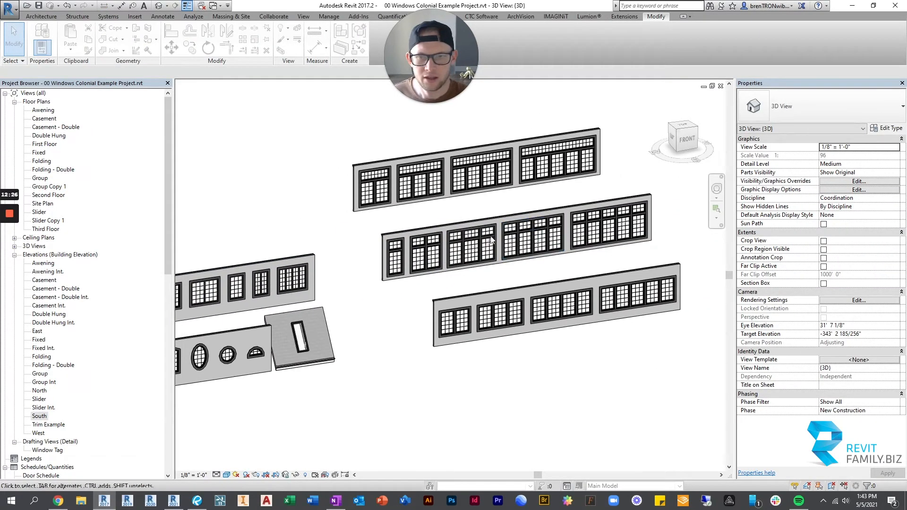
middle_click_drag(526, 241, 433, 255)
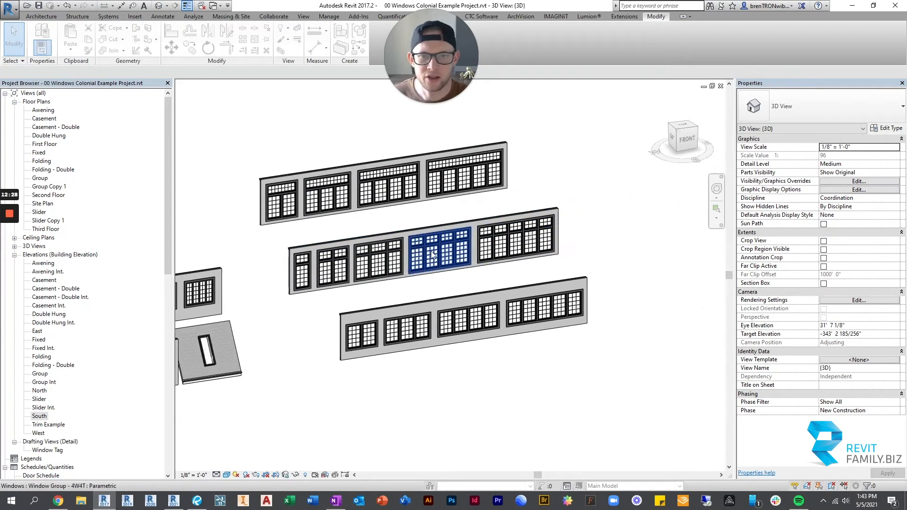
- Examine the window group walls and select the Window Group - 5W5T unit to inspect its windows and transoms
scroll(433, 255, "up", 1)
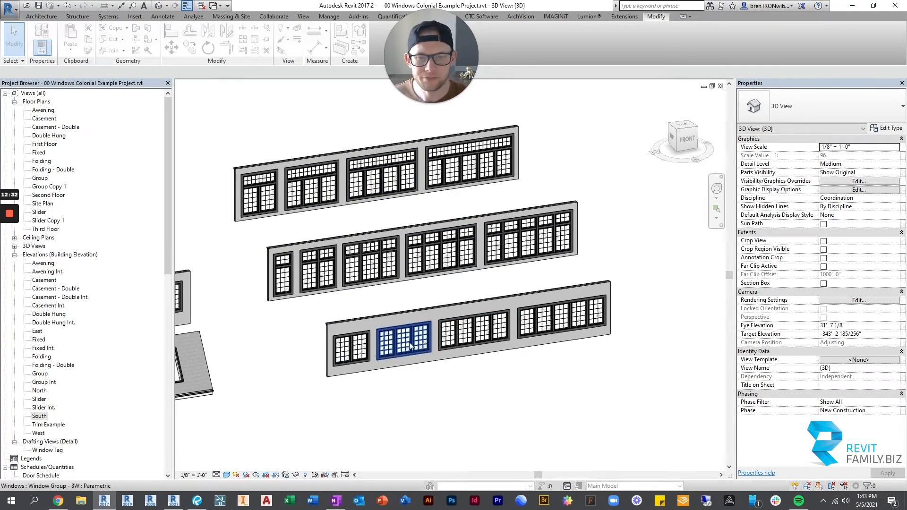
scroll(612, 231, "up", 5)
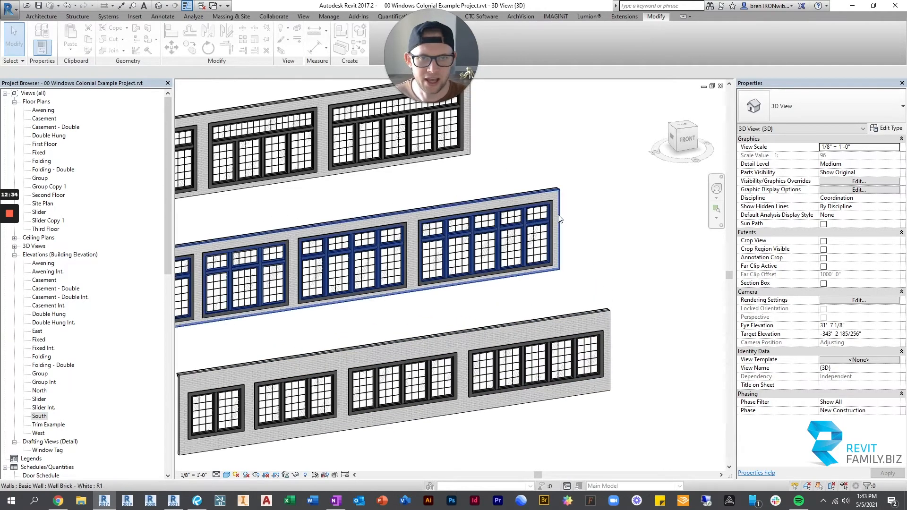
scroll(462, 302, "up", 3)
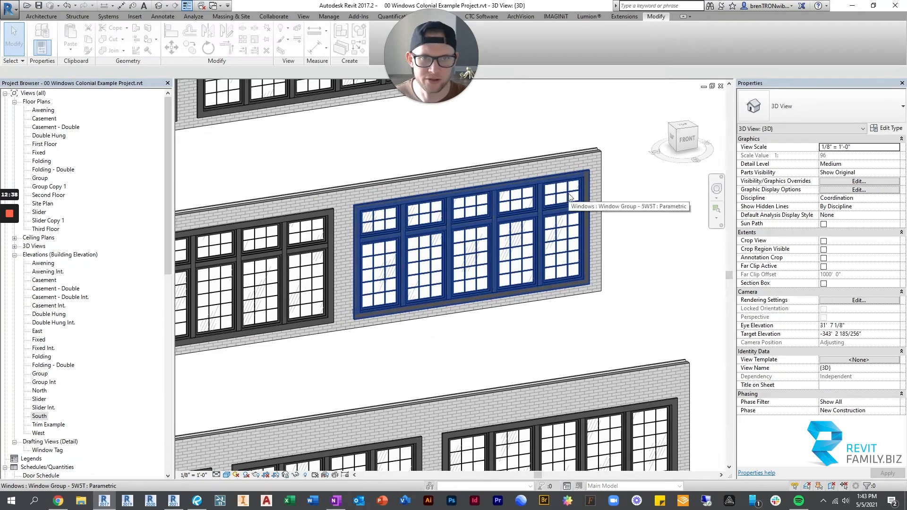
left_click(379, 207)
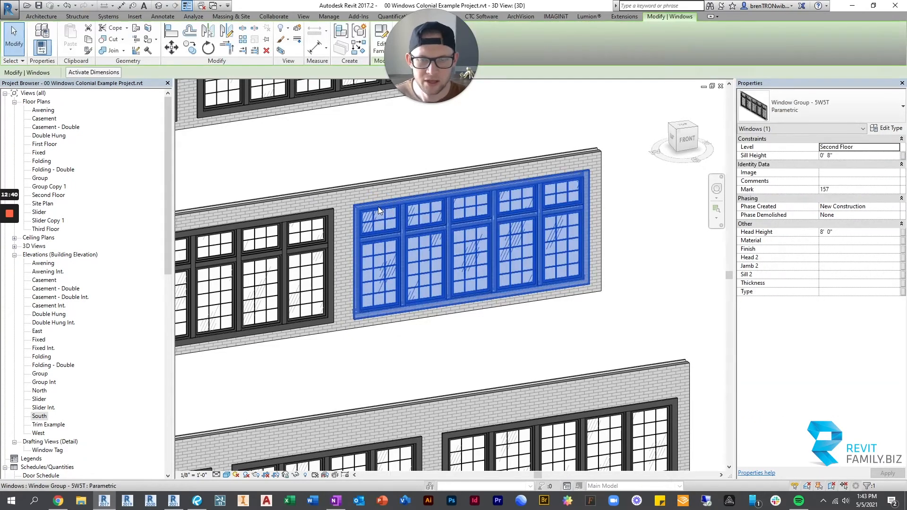
scroll(381, 231, "down", 2)
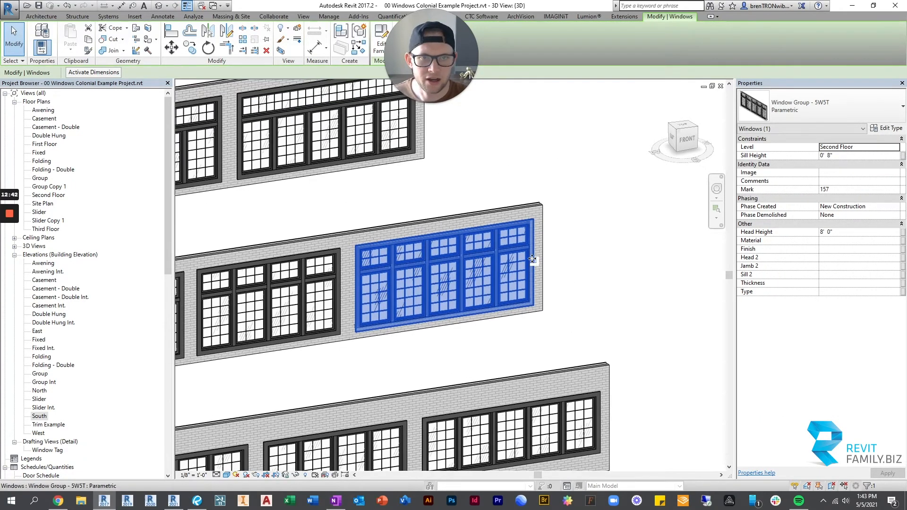
scroll(543, 234, "up", 3)
middle_click_drag(549, 240, 621, 263)
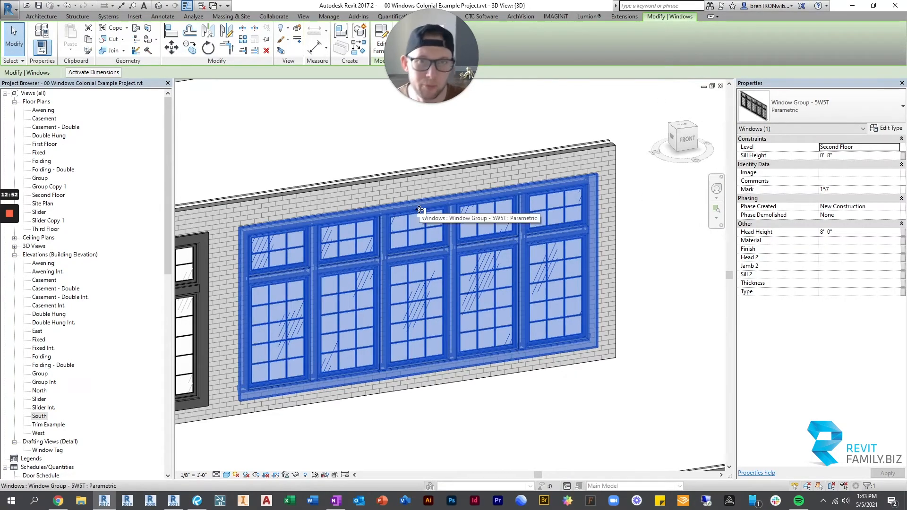
scroll(419, 209, "down", 5)
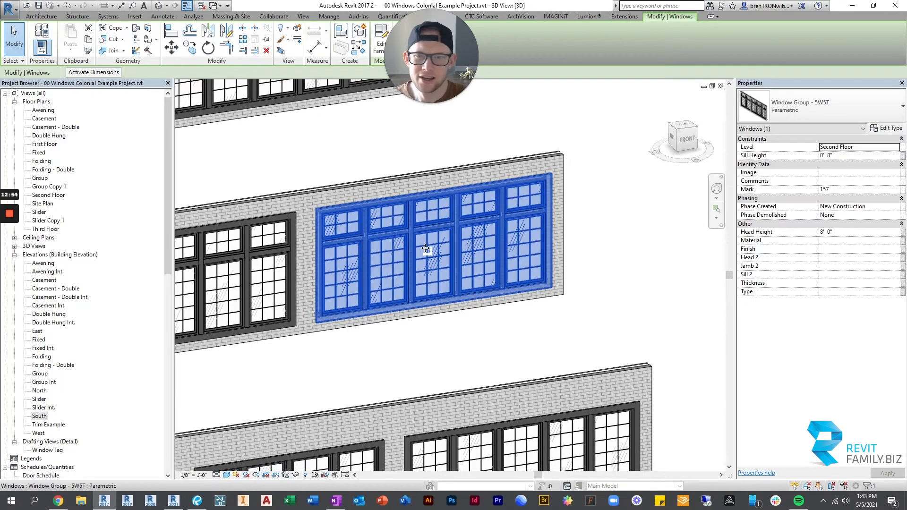
scroll(416, 247, "up", 3)
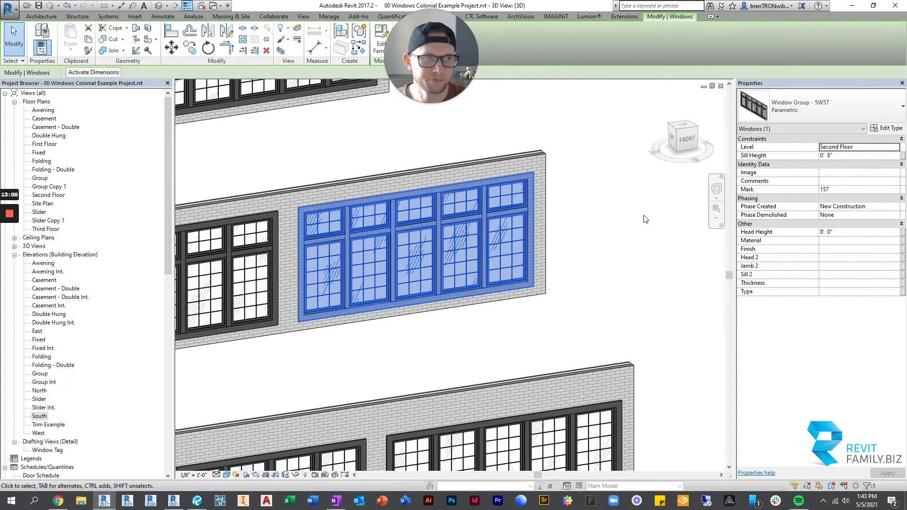
left_click(899, 129)
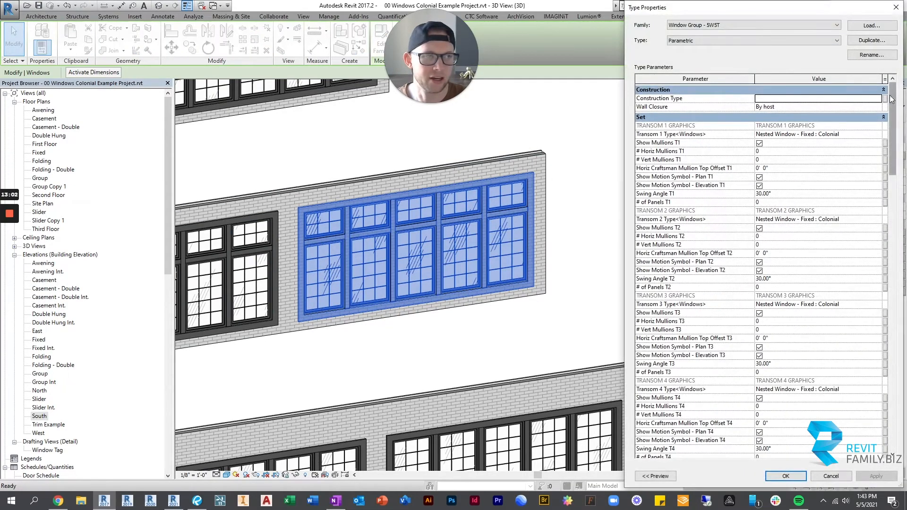
left_click(894, 8)
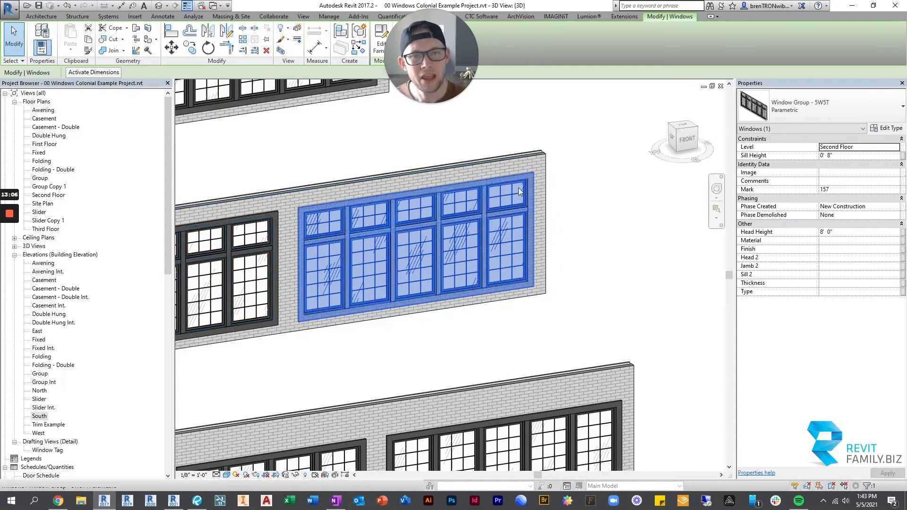
left_click(331, 164)
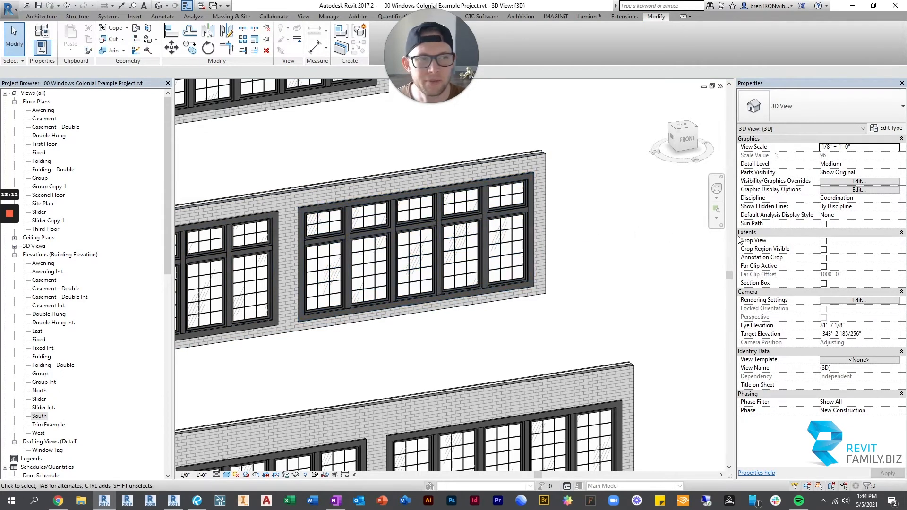
left_click(456, 185)
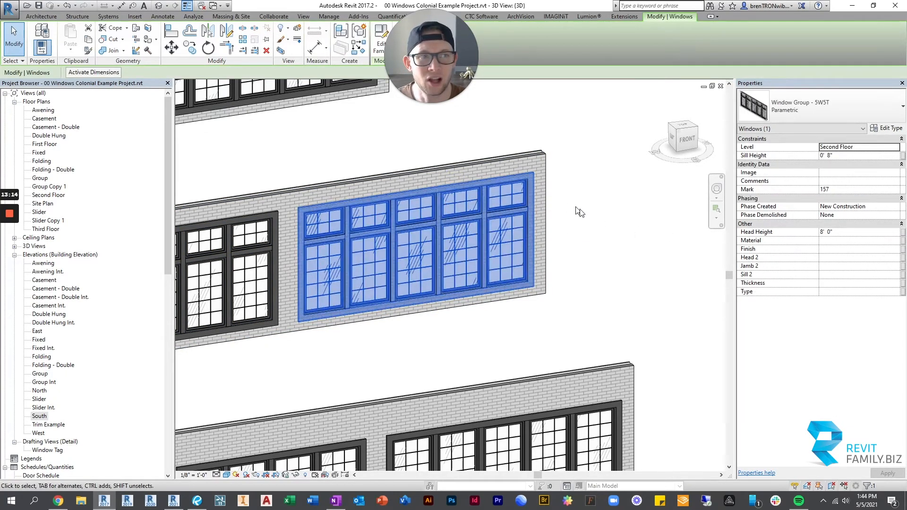
left_click(597, 198)
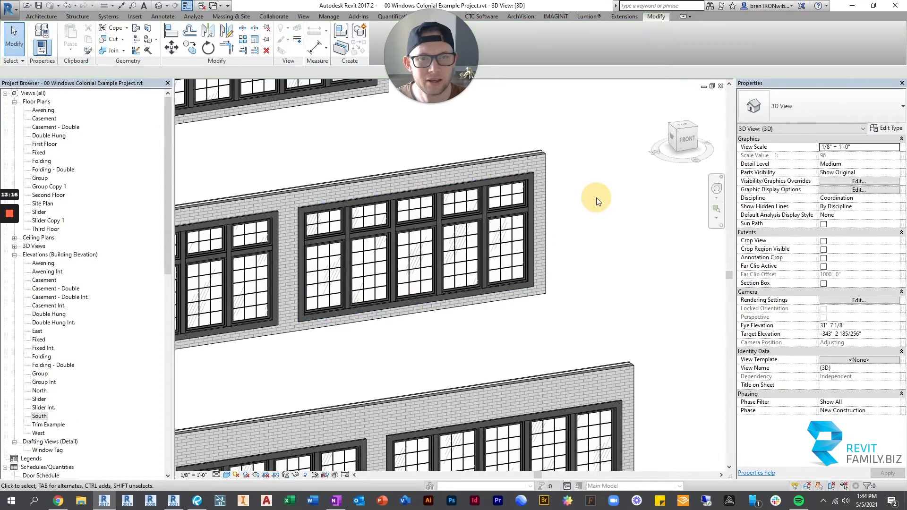
- Open the type properties of the Window Group - 5W5T unit and review its transom, dimension and trim parameters
left_click(507, 186)
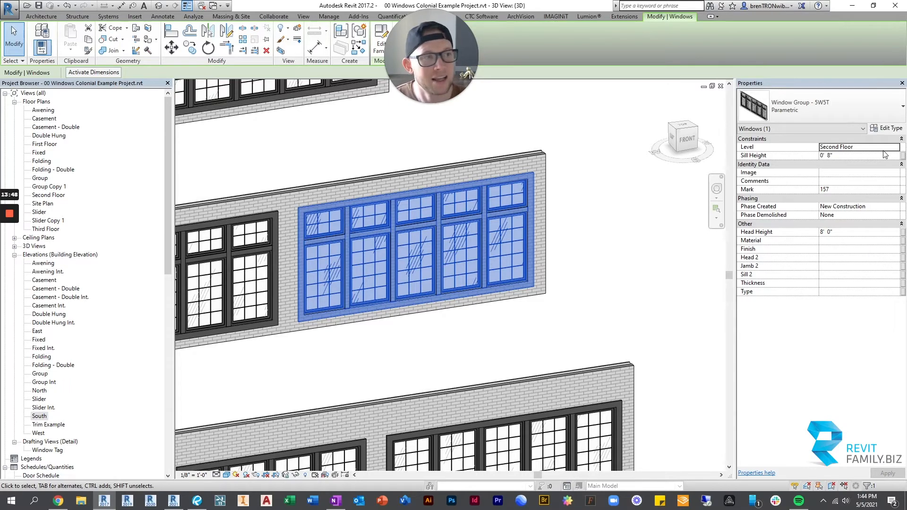
left_click(892, 130)
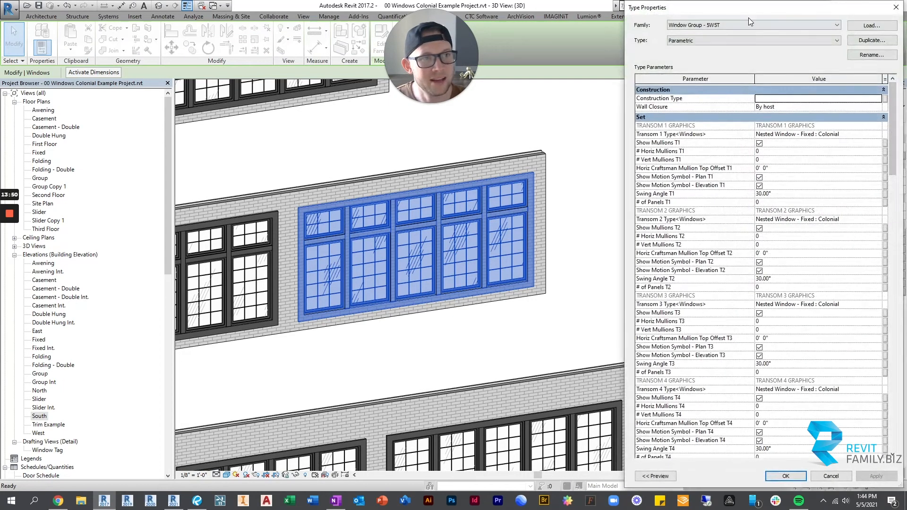
left_click(808, 151)
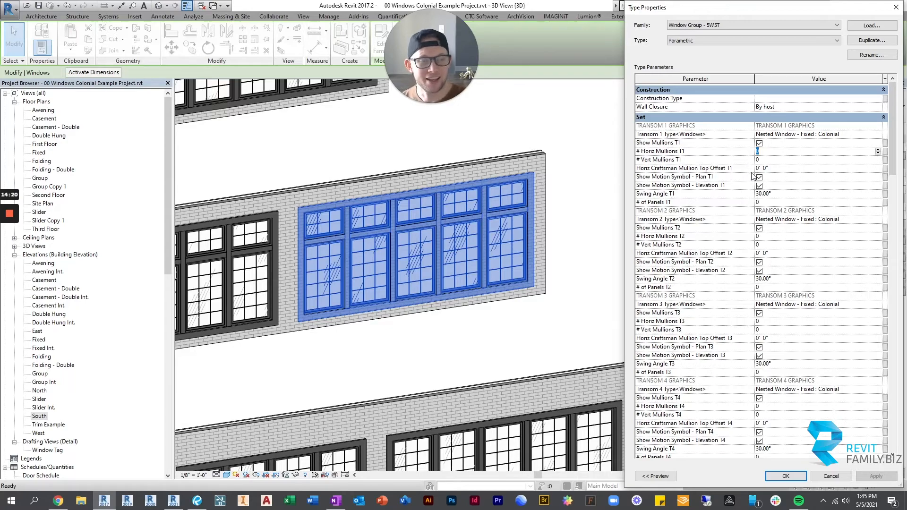
scroll(762, 219, "down", 10)
scroll(762, 219, "down", 15)
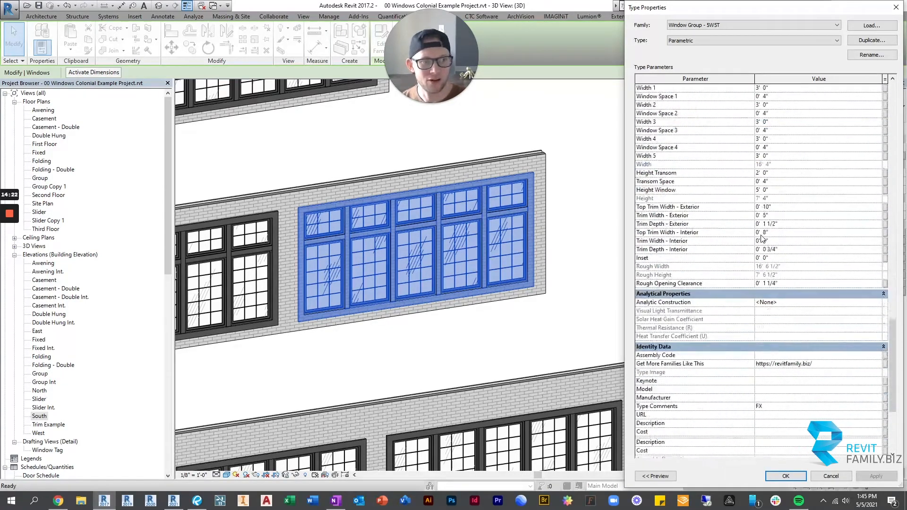
scroll(761, 239, "up", 20)
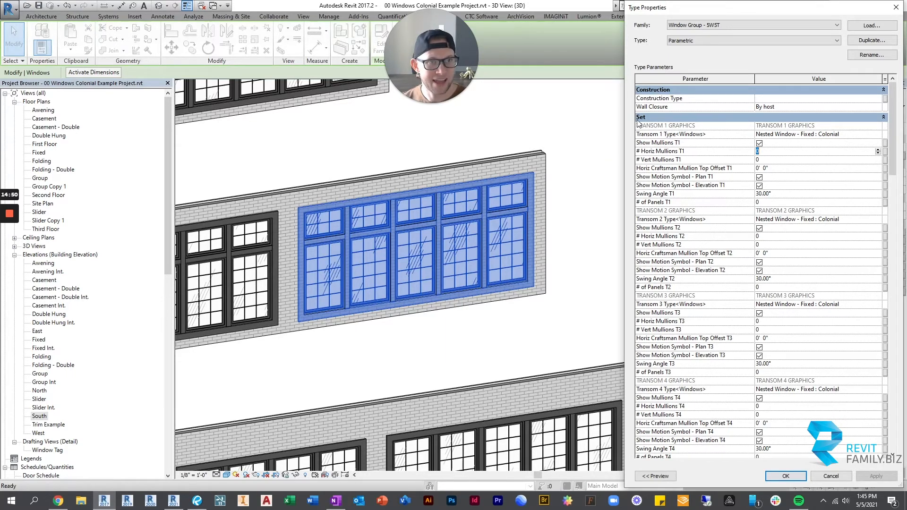
- Collapse every parameter group in the type properties, from Construction and Set through IFC Parameters and Other
left_click(883, 118)
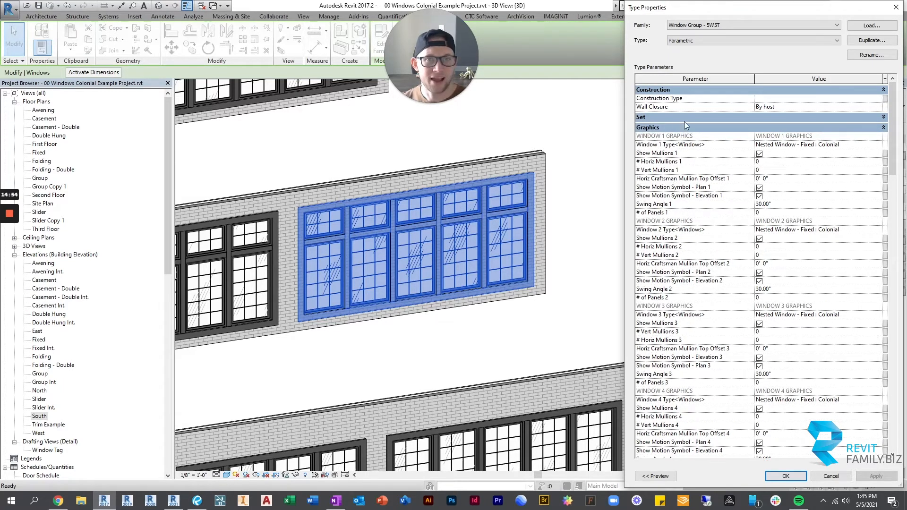
left_click(883, 89)
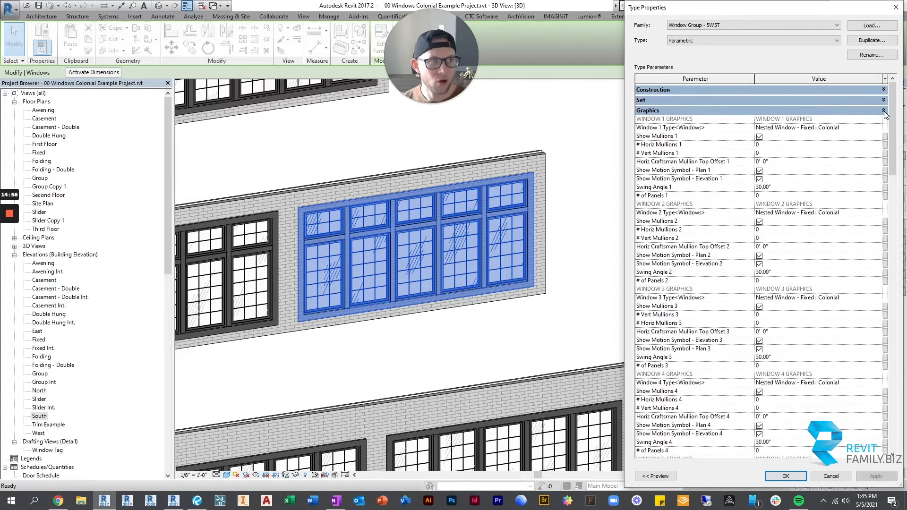
left_click(883, 110)
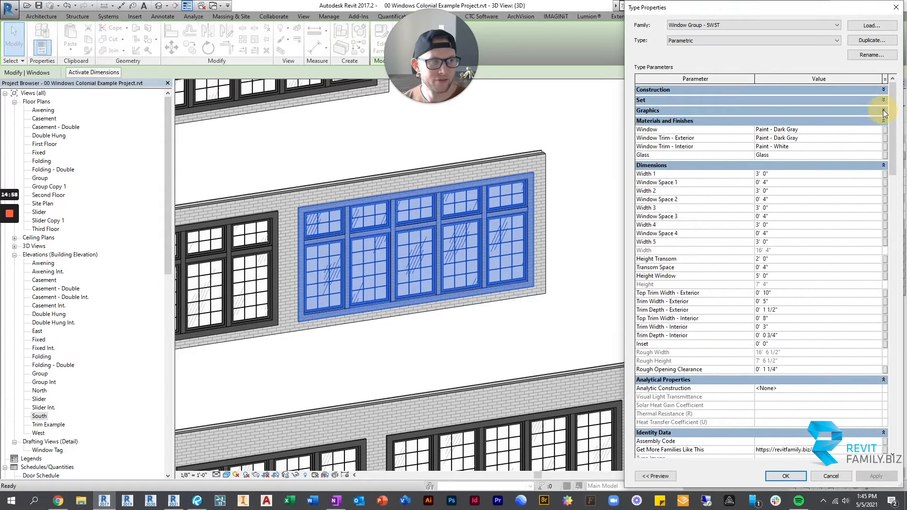
left_click(883, 121)
left_click(883, 131)
left_click(883, 142)
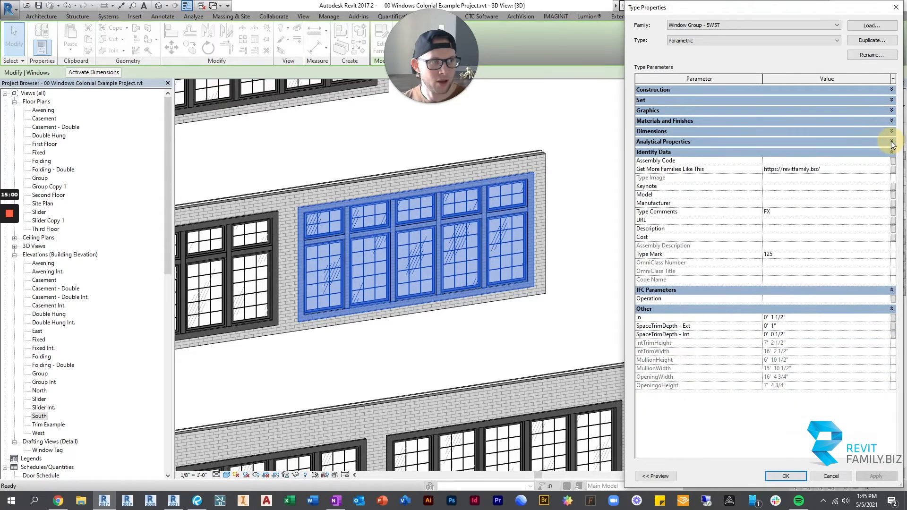
left_click(891, 152)
left_click(891, 163)
left_click(891, 172)
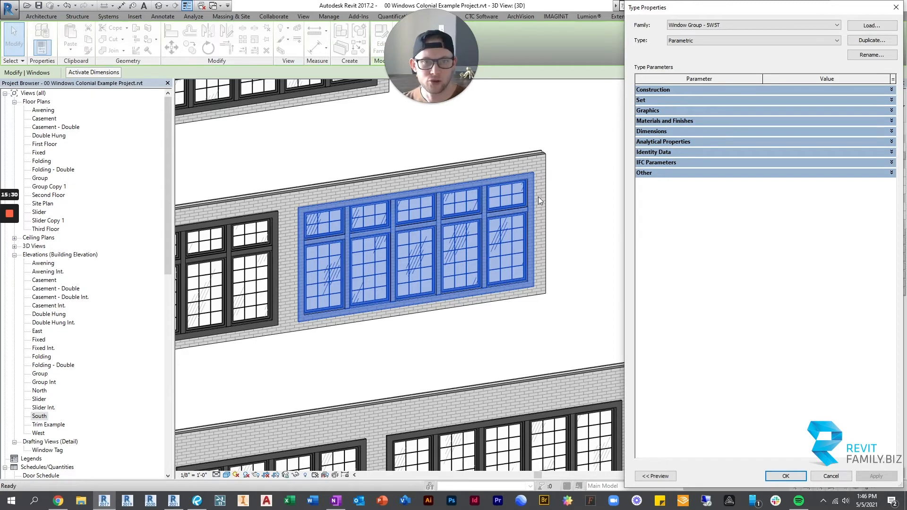
- Expand the Set parameter group and examine the graphics parameters for transoms 1 to 5
left_click(891, 101)
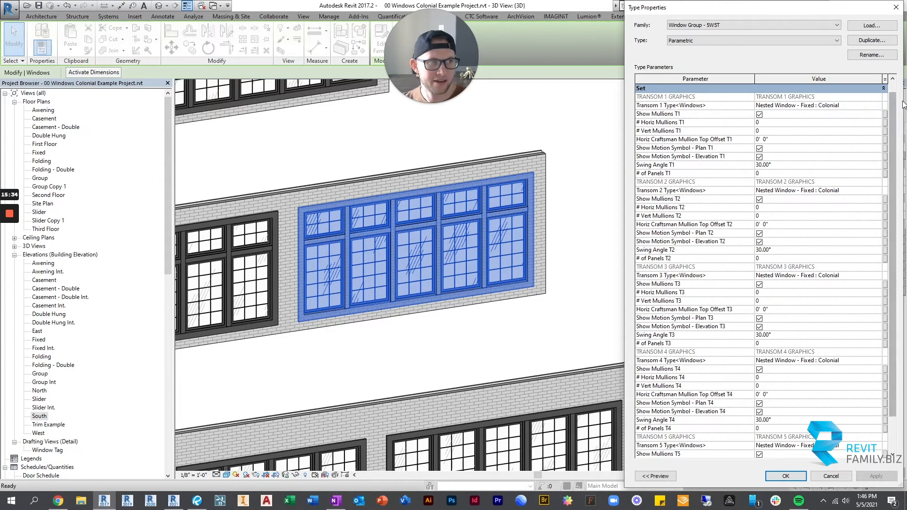
scroll(893, 106, "up", 1)
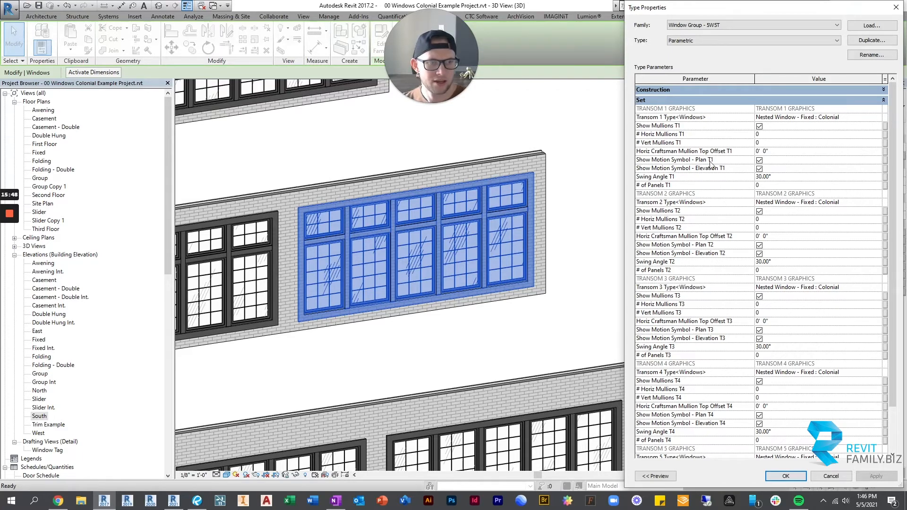
scroll(682, 138, "down", 5)
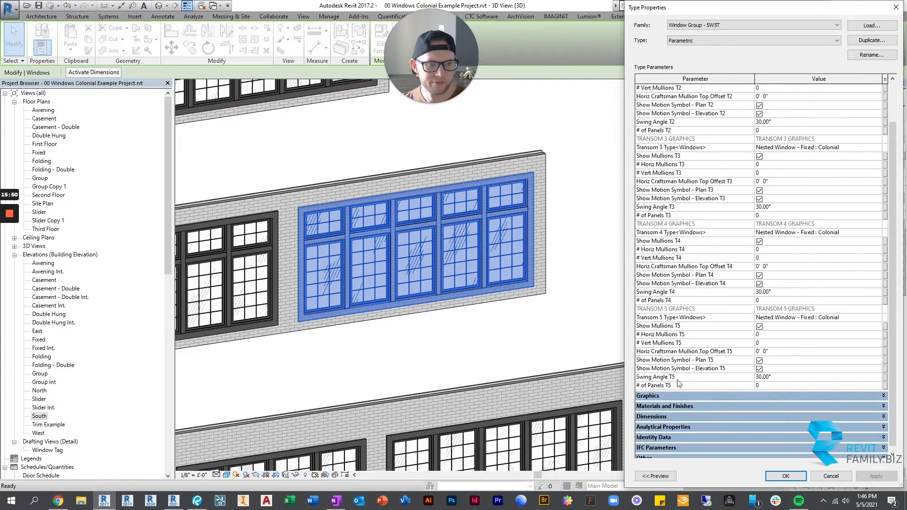
scroll(675, 349, "up", 5)
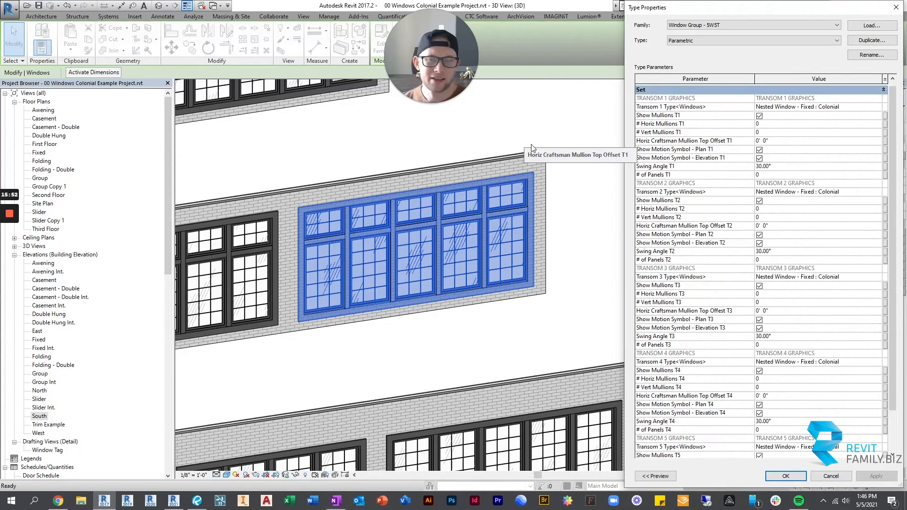
left_click(327, 191)
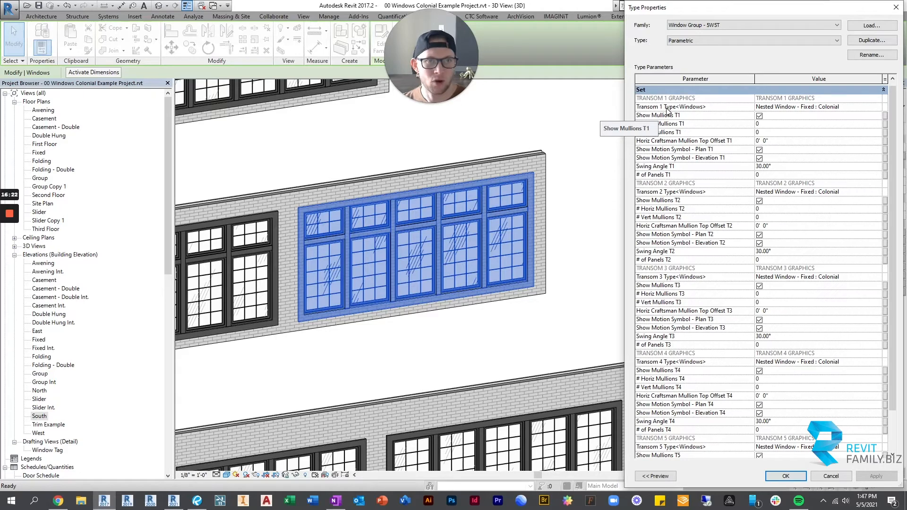
- Review the nested window types offered for Transom 1 and switch Show Mullions T1 off and back on
left_click(878, 108)
left_click(877, 107)
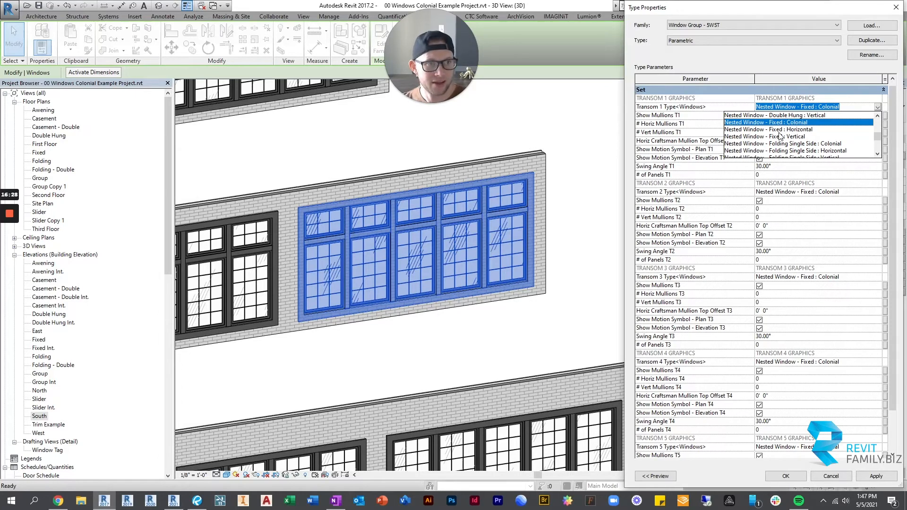
scroll(780, 134, "up", 1)
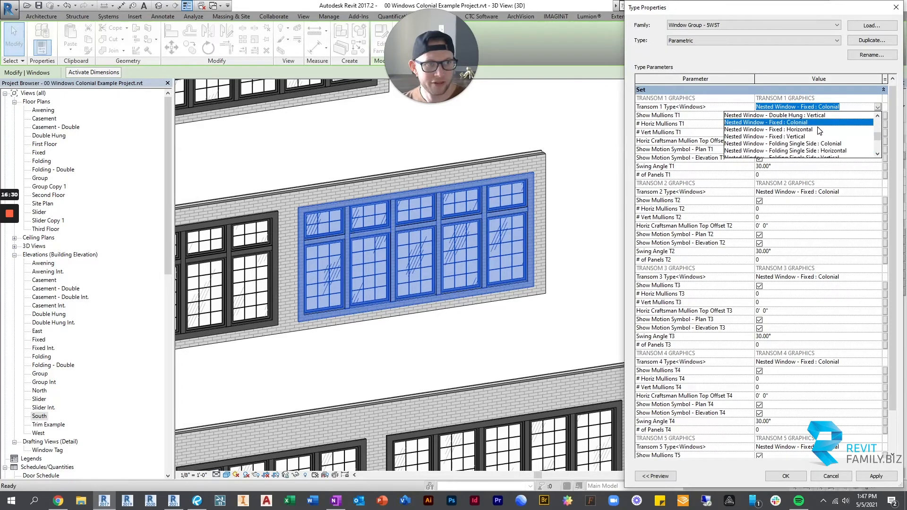
scroll(792, 137, "down", 1)
scroll(793, 137, "up", 4)
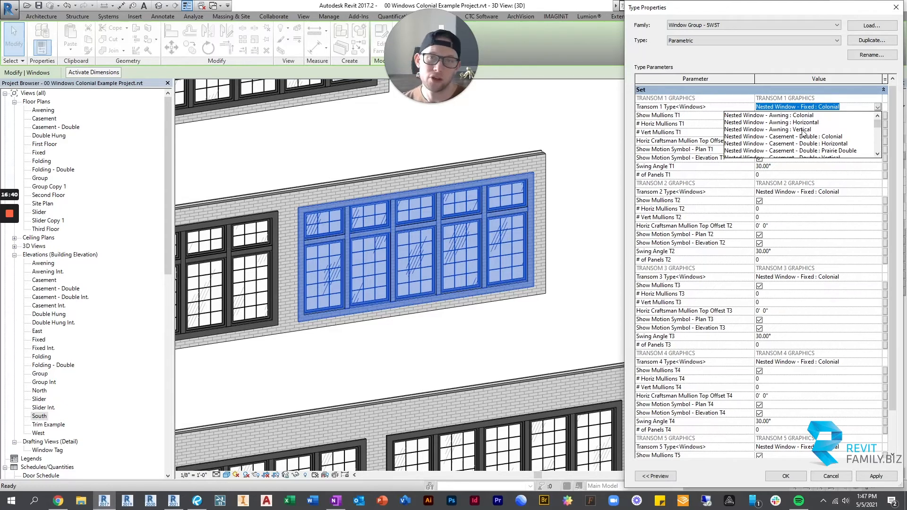
left_click(858, 98)
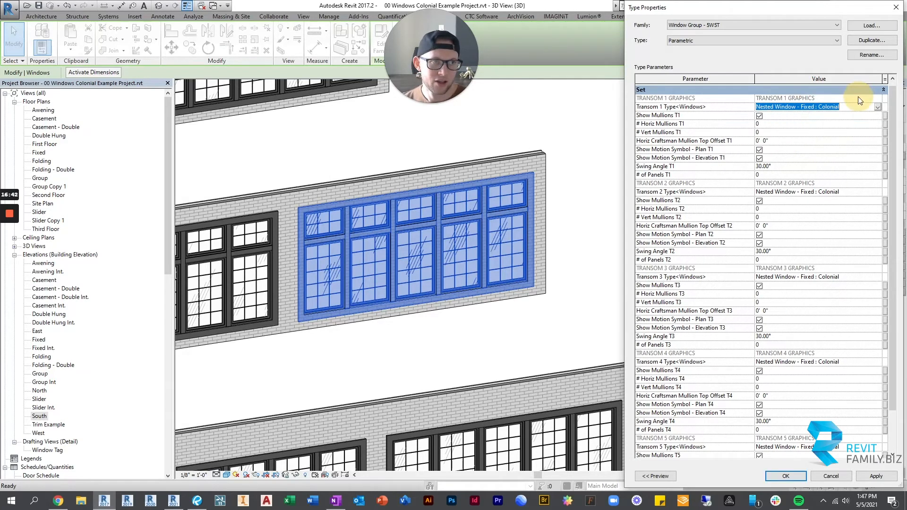
left_click(759, 115)
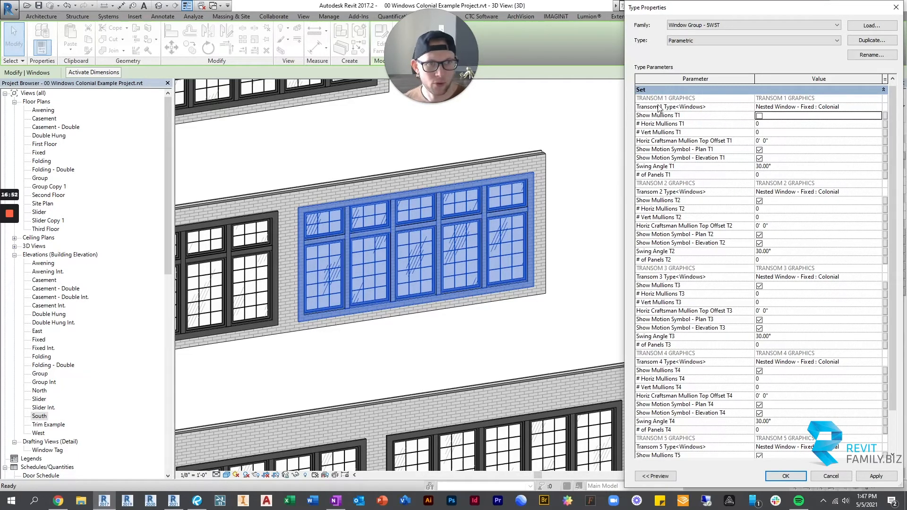
left_click(759, 116)
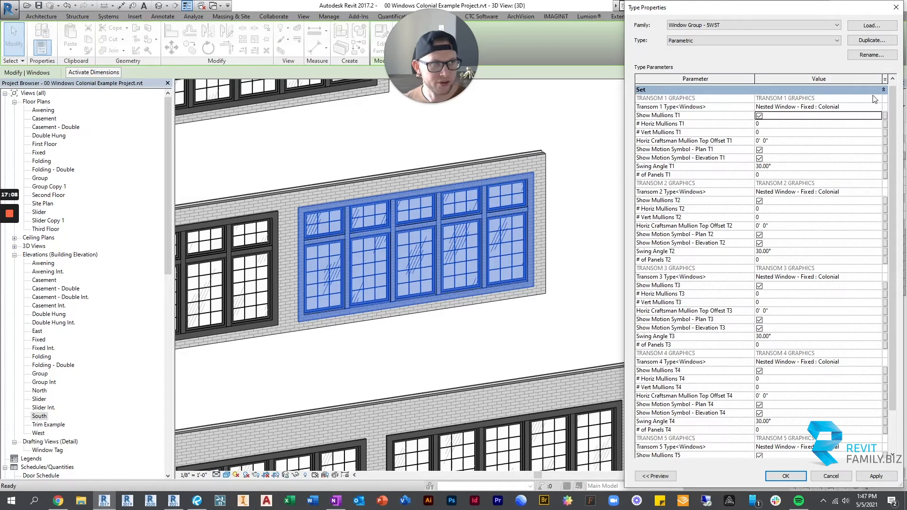
- Collapse the Set parameter group, expand Graphics, and examine the settings for windows 1 to 5 and the overall trim and sill
left_click(883, 89)
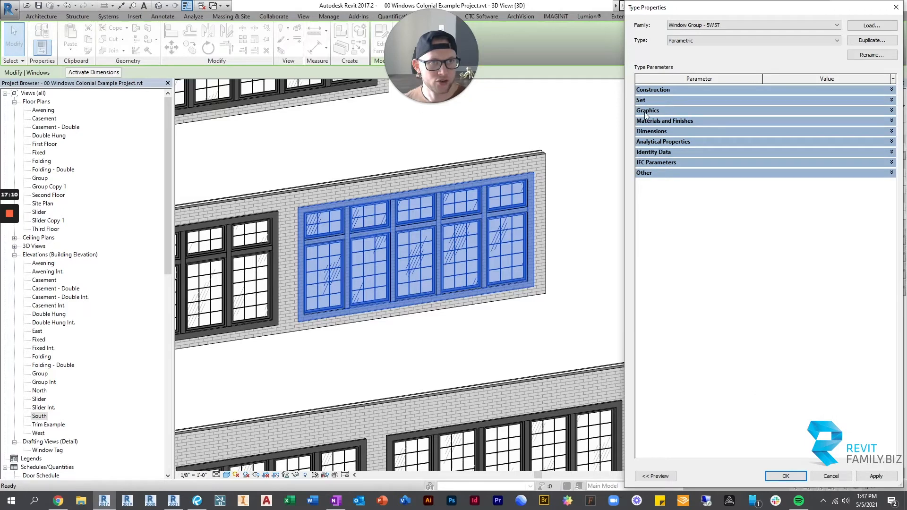
left_click(890, 111)
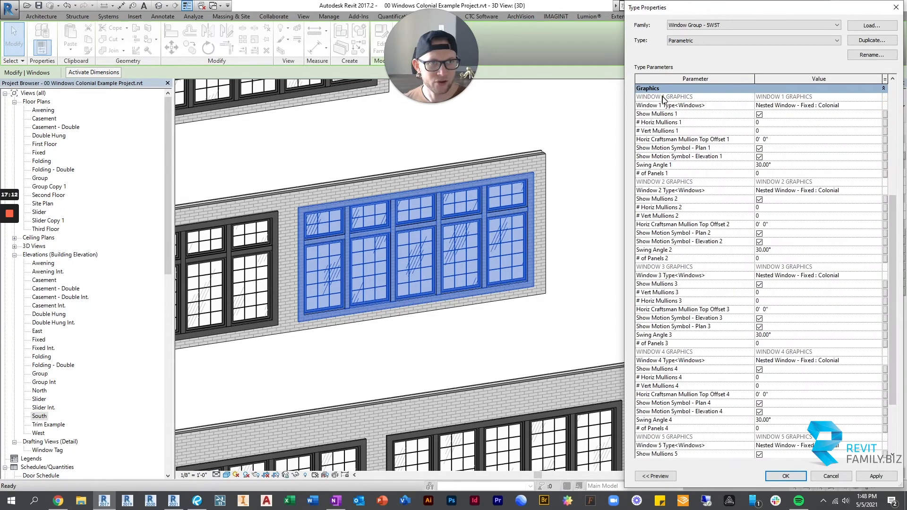
scroll(684, 117, "down", 5)
scroll(697, 192, "down", 3)
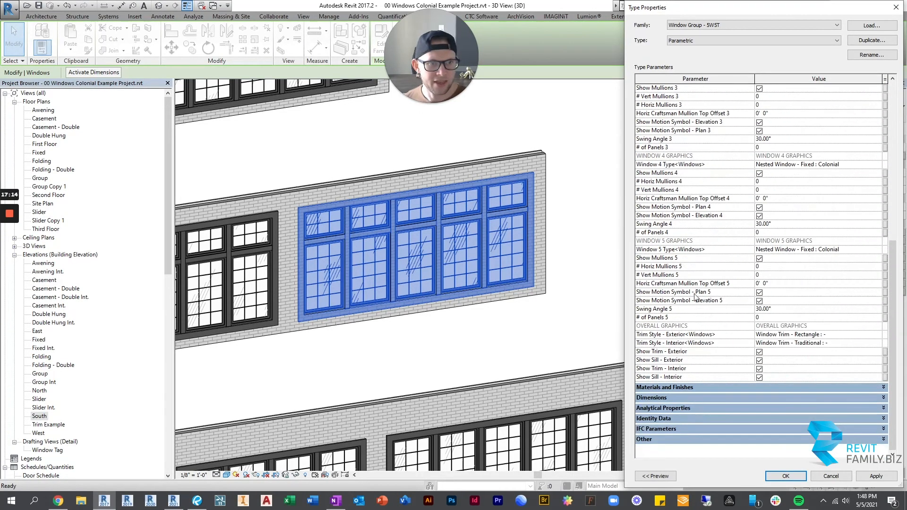
scroll(669, 242, "down", 2)
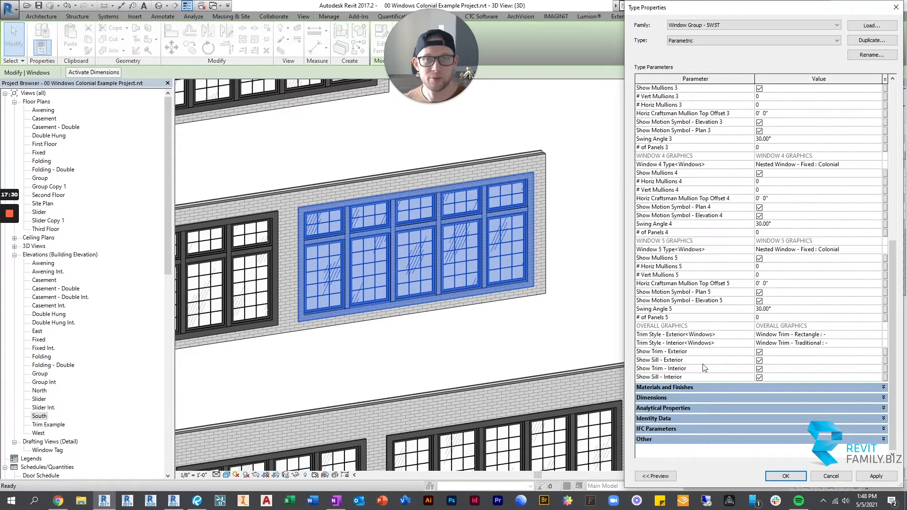
- Collapse Graphics, review the expanded Materials and Finishes and Dimensions parameters, and close the type properties
left_click(653, 385)
scroll(735, 130, "up", 10)
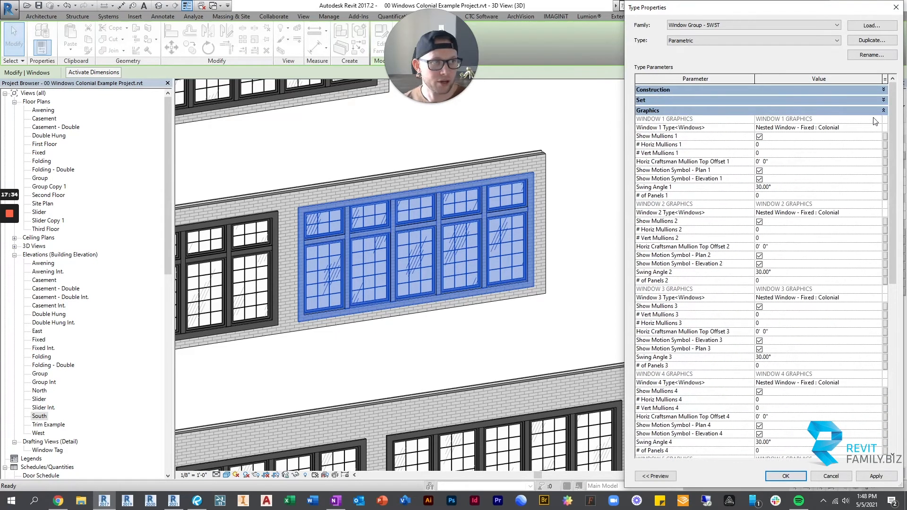
left_click(885, 112)
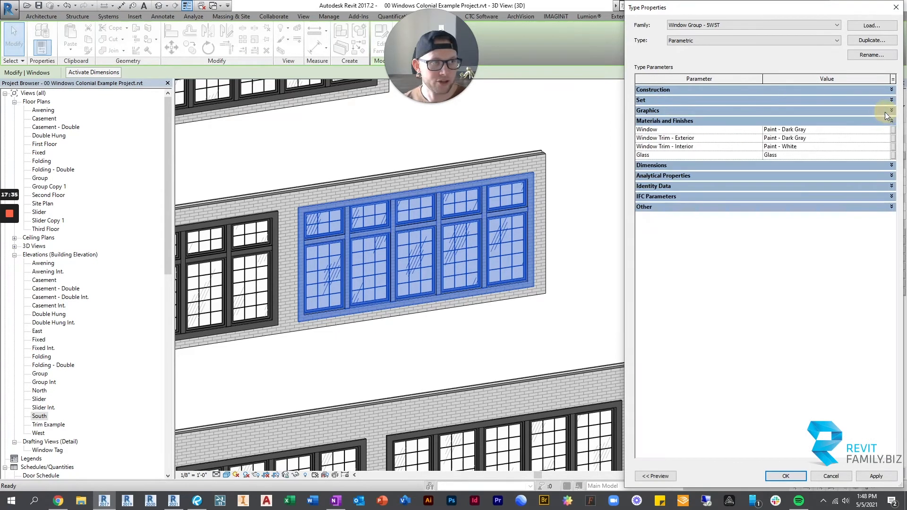
left_click(655, 166)
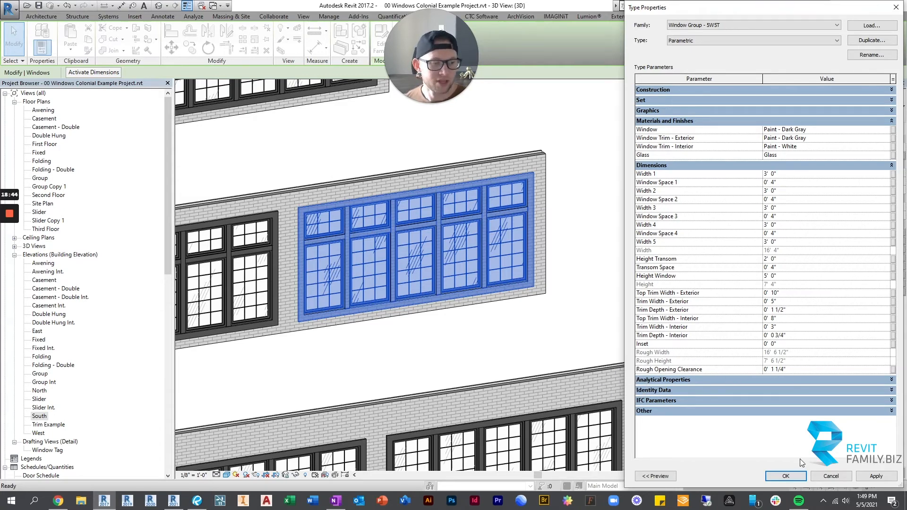
left_click(785, 476)
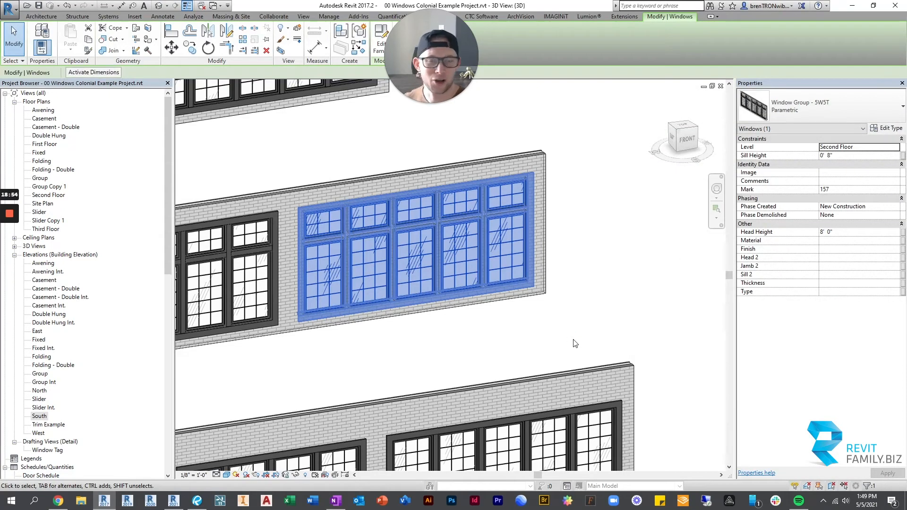
- Clear the selection and examine the three window group walls, comparing the 5W1T and 5W5T units and the neighbouring single-window walls
left_click(603, 282)
scroll(548, 232, "down", 6)
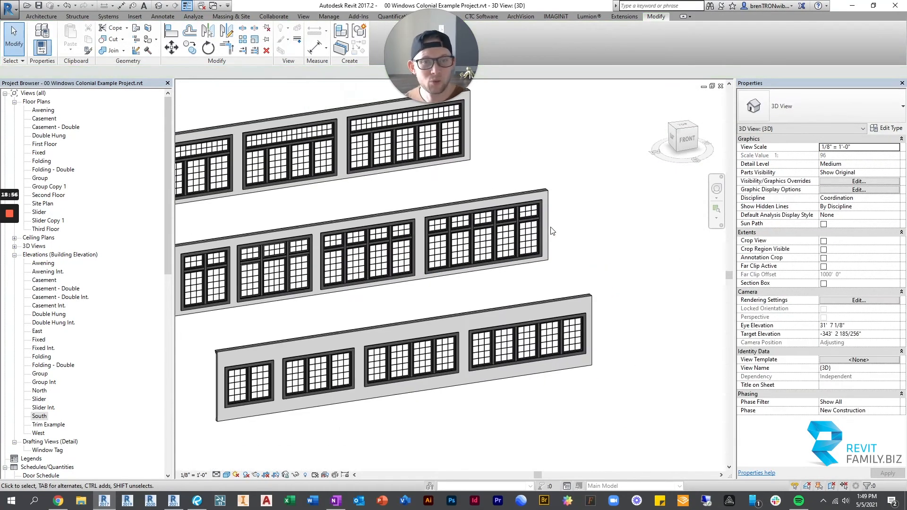
middle_click_drag(503, 234, 532, 217)
middle_click_drag(401, 261, 576, 217)
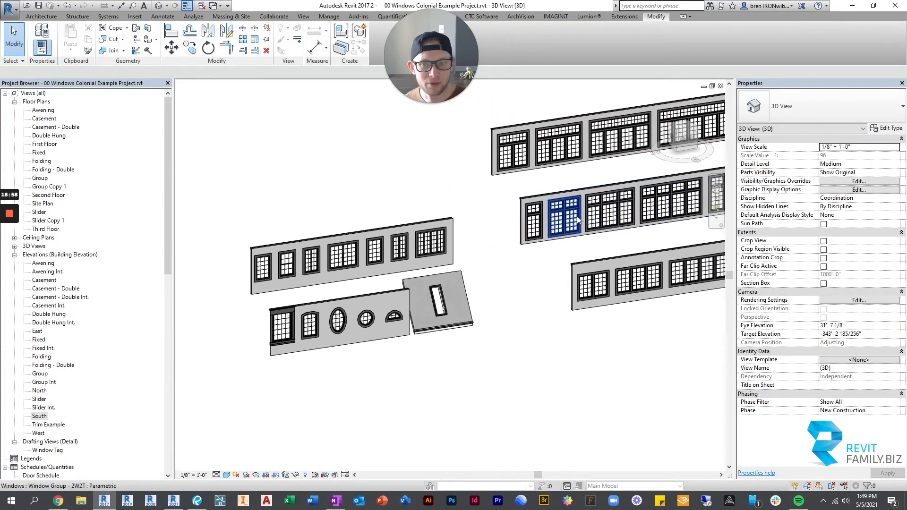
middle_click_drag(519, 250, 310, 312)
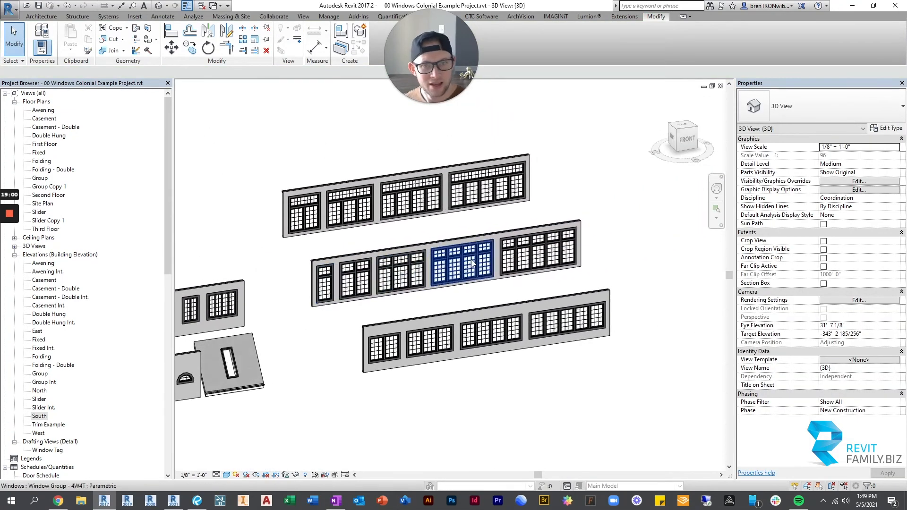
scroll(495, 261, "up", 2)
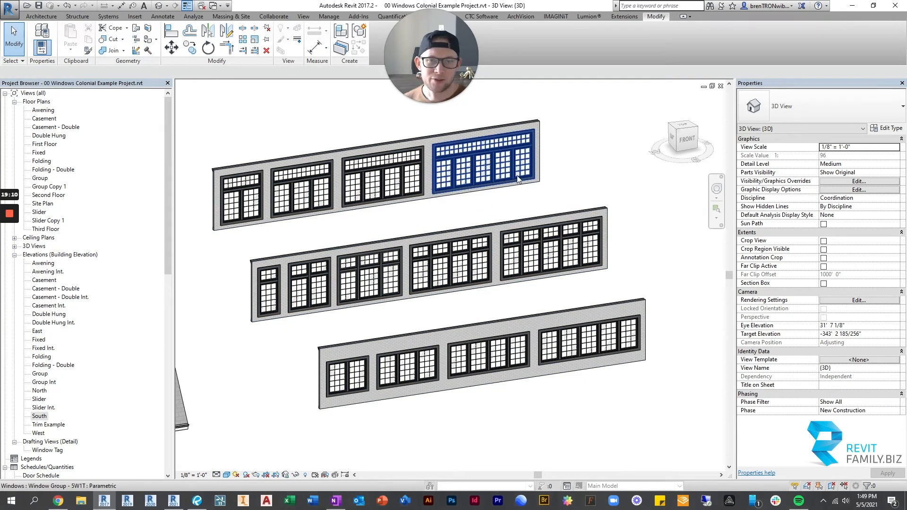
middle_click_drag(292, 230, 476, 210)
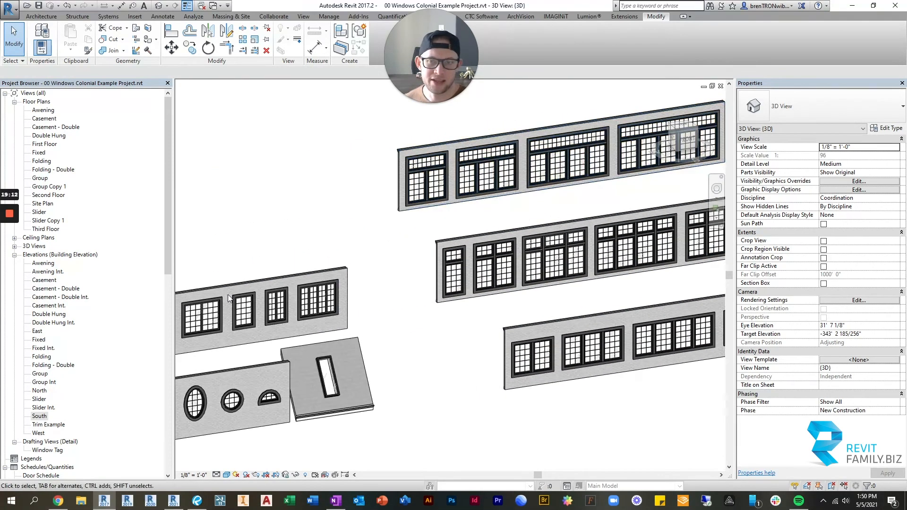
middle_click_drag(597, 165, 453, 212)
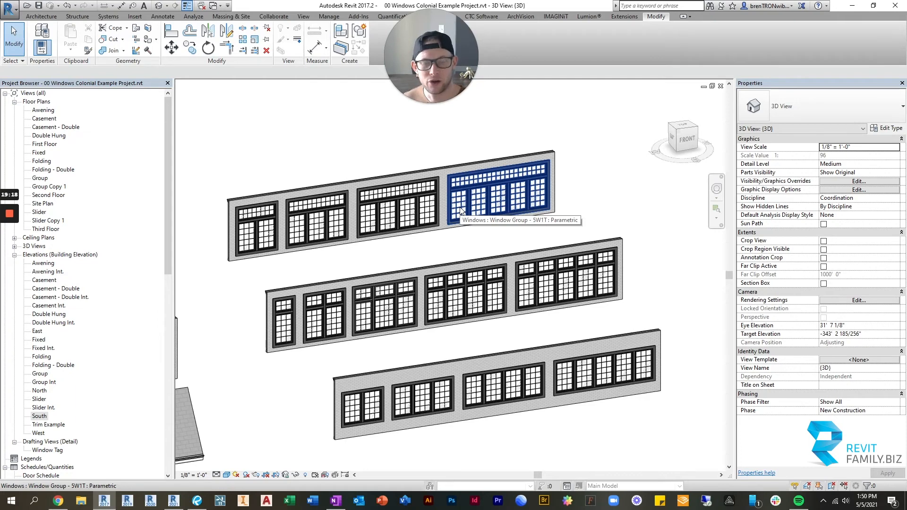
left_click(602, 173)
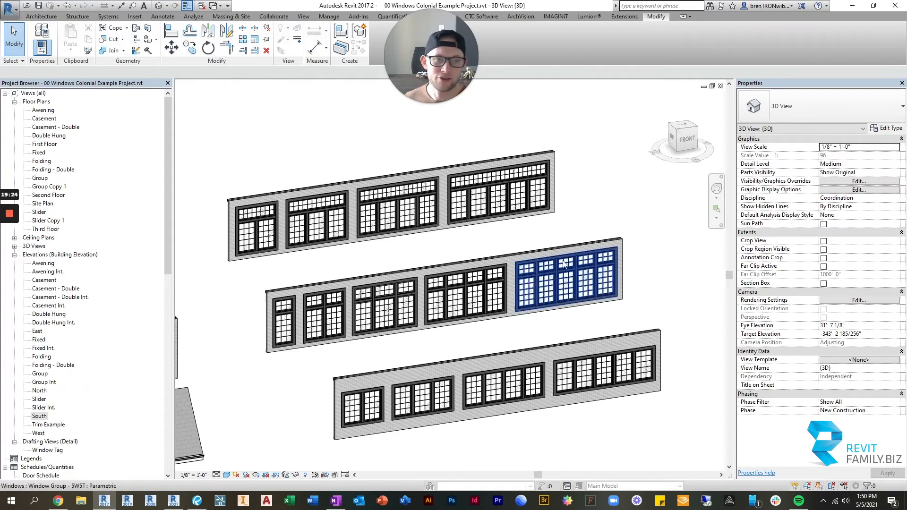
left_click(557, 225)
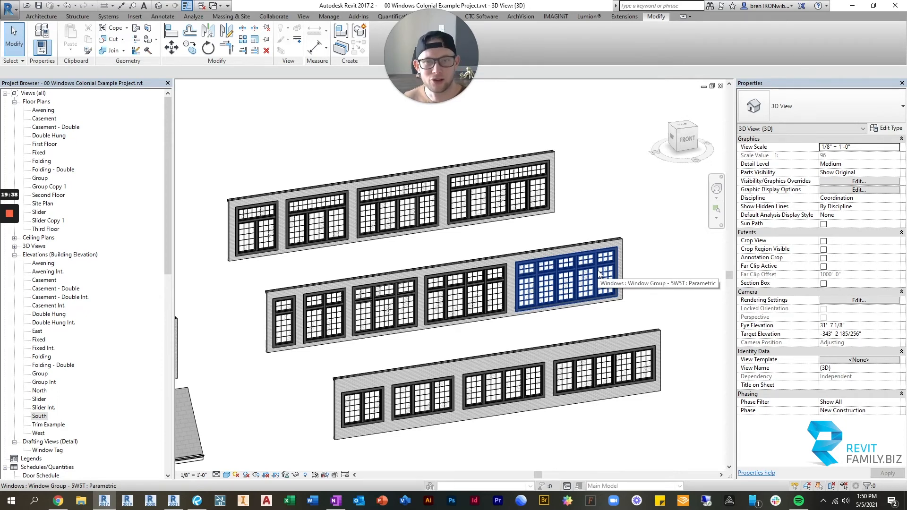
middle_click_drag(324, 267, 542, 241)
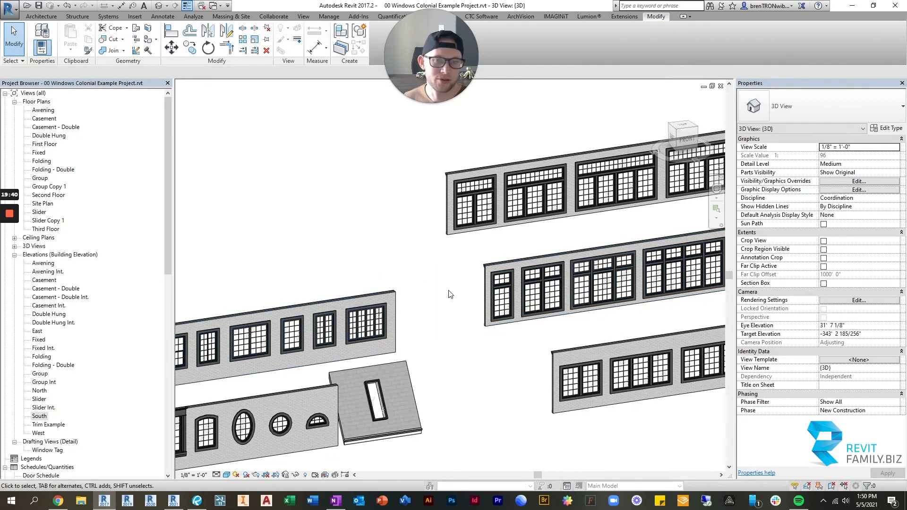
middle_click_drag(449, 294, 263, 334)
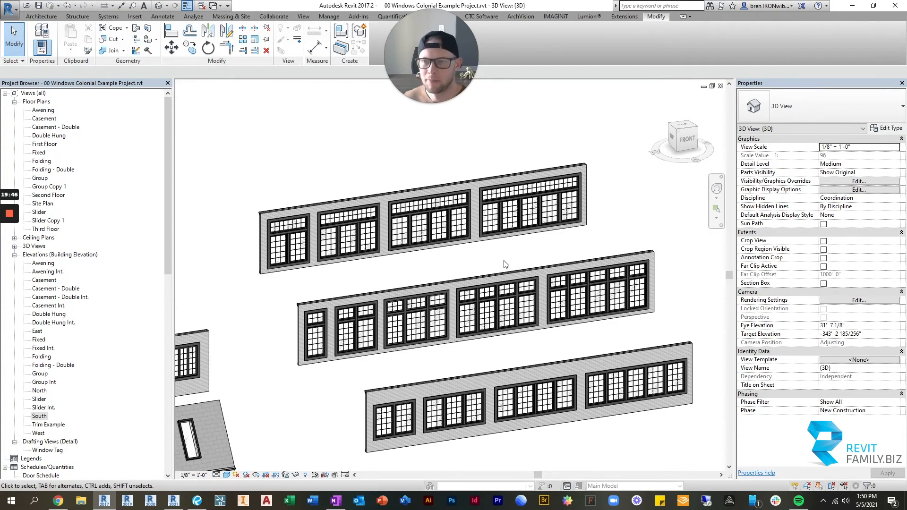
scroll(401, 168, "down", 2)
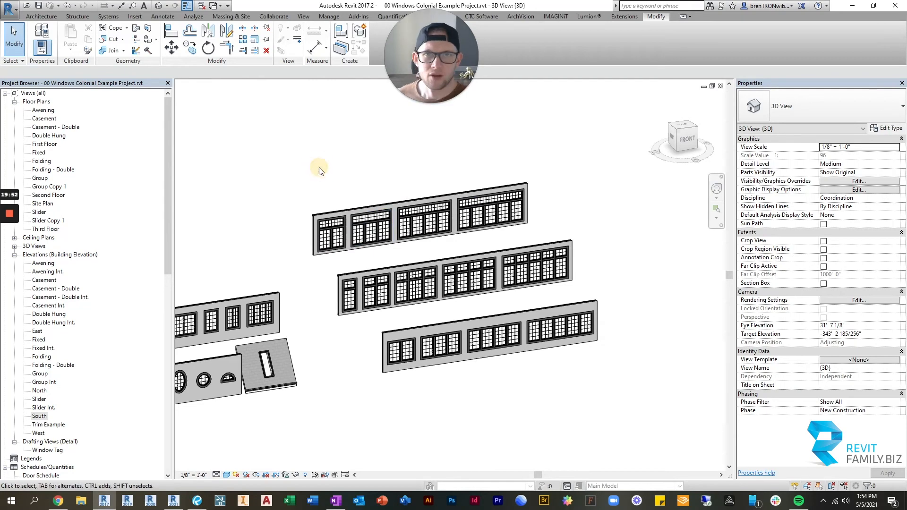
- Find the window trim sample wall, select the Window Trim - Elipse - Minimalist Craftsman Rectangle sample to inspect it, and clear the selection
scroll(320, 169, "down", 2)
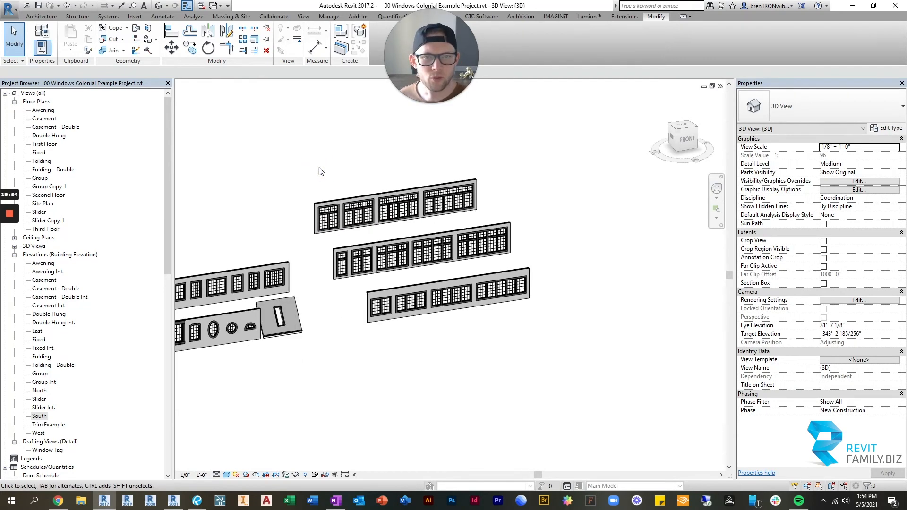
middle_click_drag(534, 194, 379, 211)
middle_click_drag(587, 208, 399, 227)
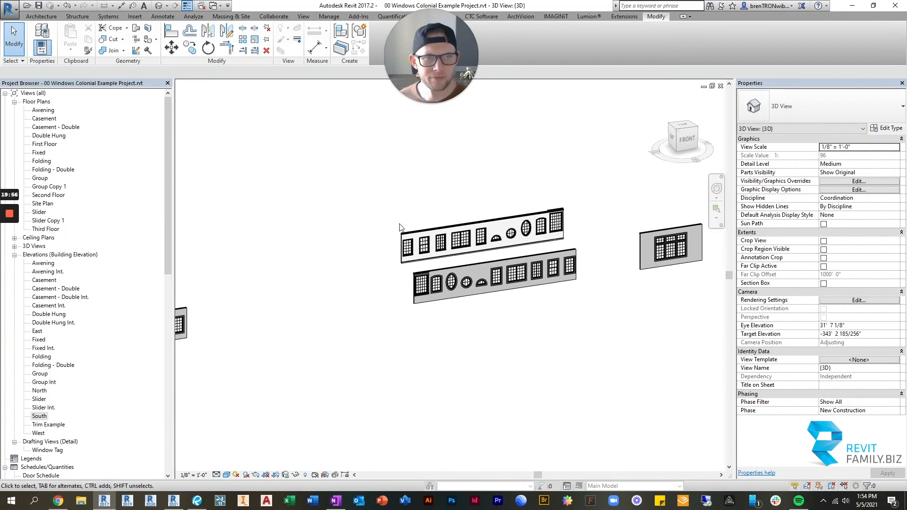
middle_click_drag(552, 216, 316, 245)
mouse_move(637, 239)
middle_mouse_down()
mouse_move(515, 258)
mouse_move(481, 273)
mouse_move(487, 235)
mouse_move(503, 217)
middle_mouse_up()
scroll(515, 256, "up", 3)
left_click(459, 218)
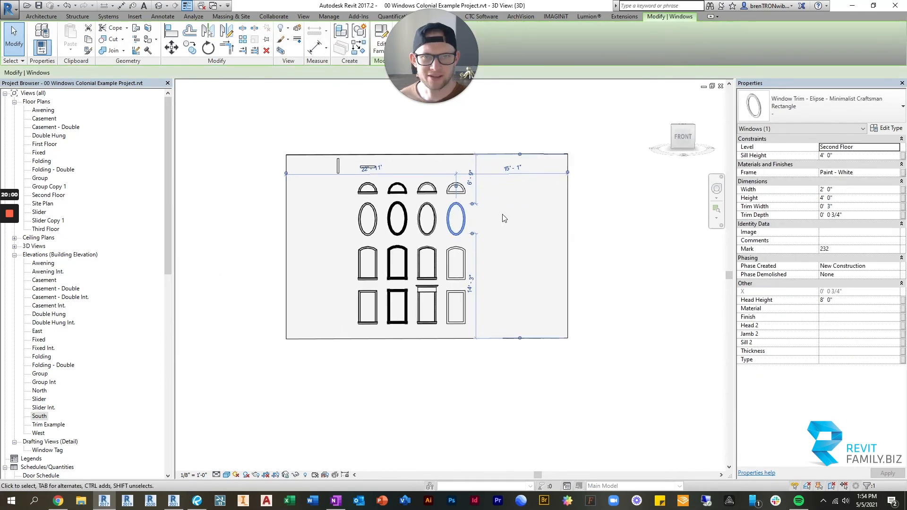
left_click(616, 246)
- Return to the single-window and window group walls in front view, select both sets together, and clear the selection
scroll(430, 220, "up", 3)
middle_click_drag(367, 223, 532, 245)
scroll(391, 248, "down", 6)
scroll(387, 246, "down", 1)
middle_click_drag(362, 232, 588, 234)
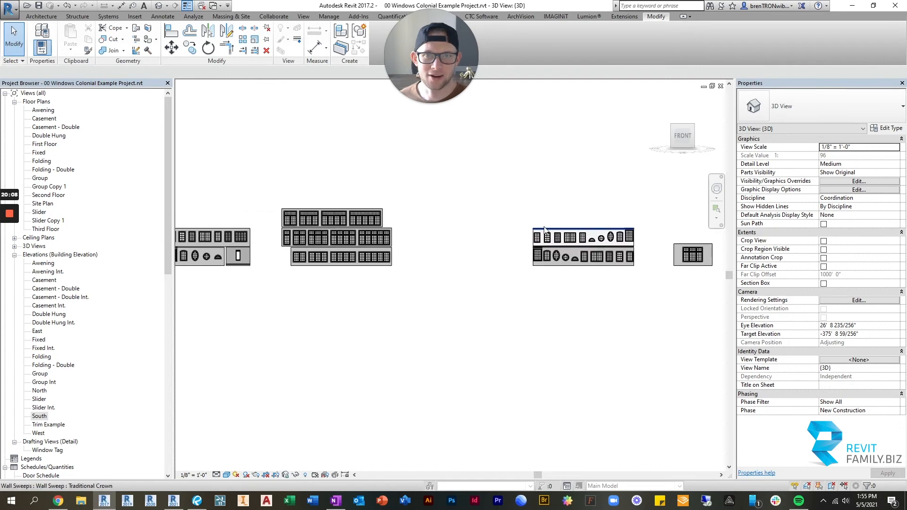
scroll(523, 226, "up", 1)
middle_click_drag(423, 236, 579, 241)
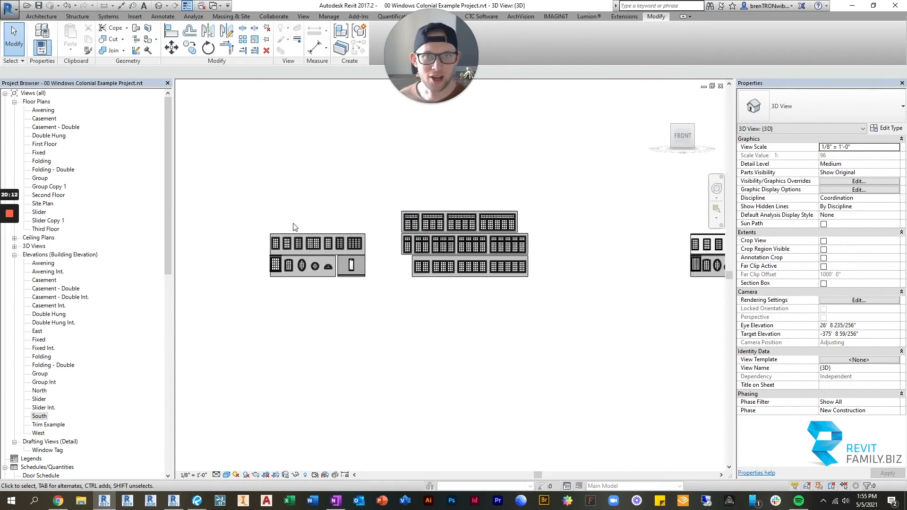
left_click_drag(235, 195, 600, 327)
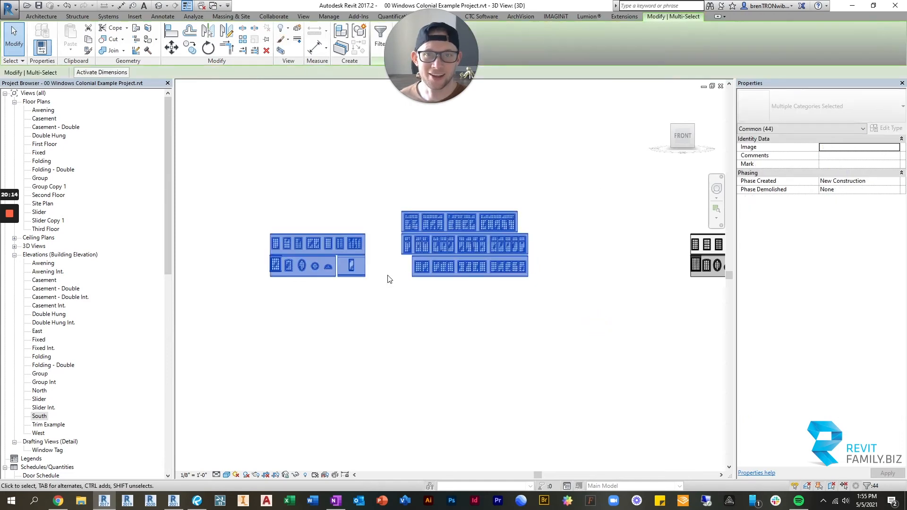
left_click(405, 293)
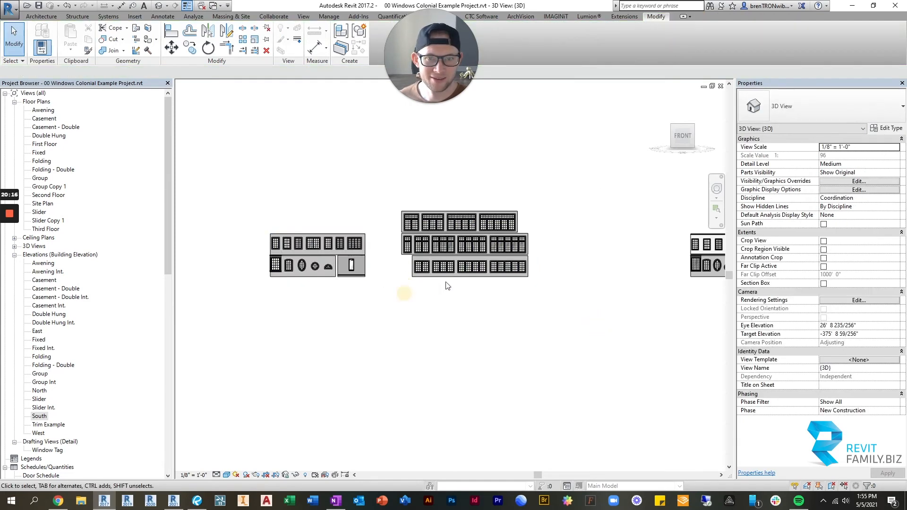
- Survey the full row of example walls from the front, from the single windows and window groups to the trim samples
middle_click_drag(545, 259, 300, 266)
scroll(430, 260, "down", 2)
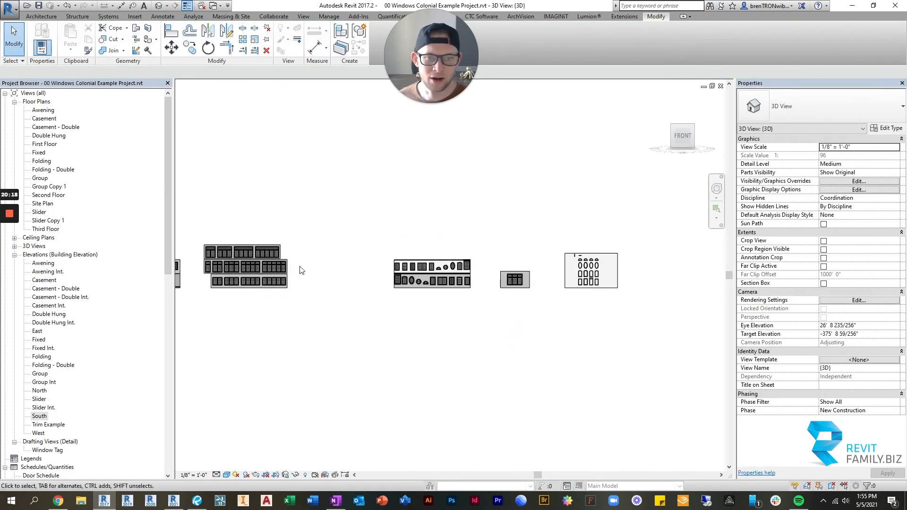
middle_click_drag(488, 270, 489, 260)
scroll(282, 260, "up", 2)
middle_click_drag(285, 263, 387, 264)
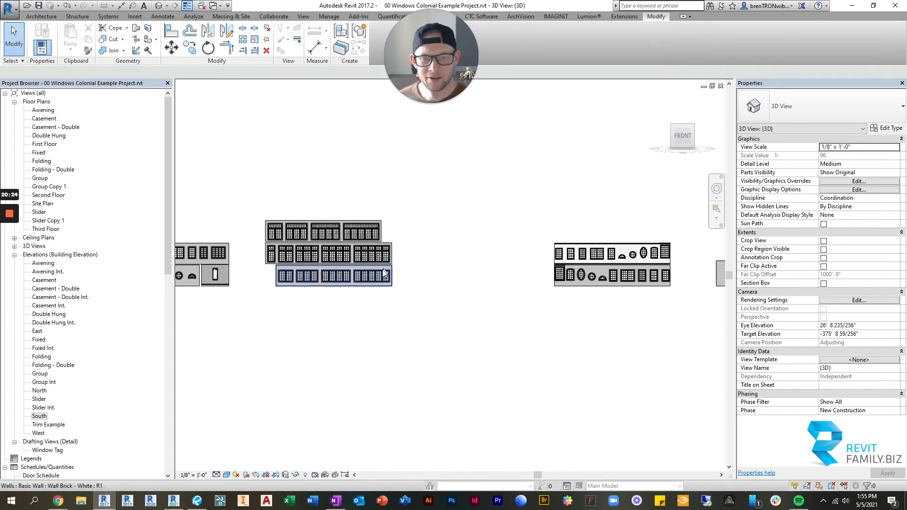
scroll(428, 278, "down", 3)
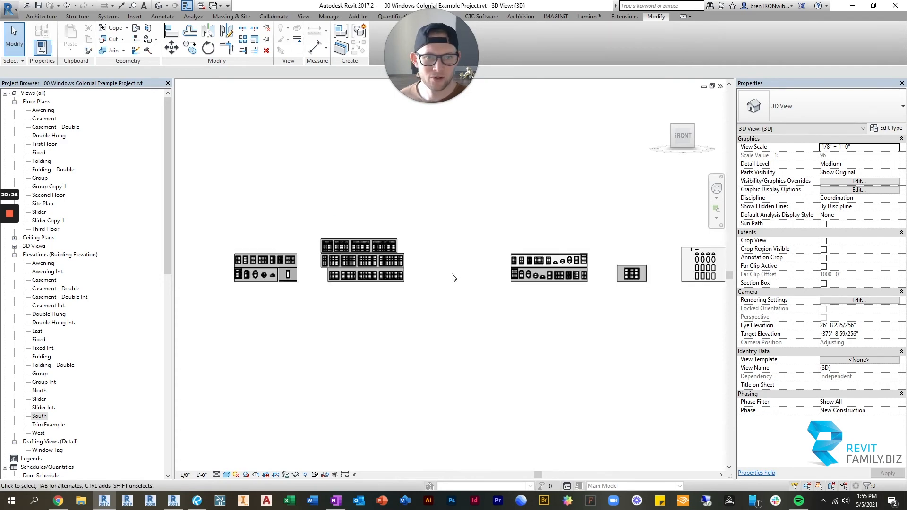
- Look along the row of example walls in front view and inspect the full set of window trim samples
middle_click_drag(378, 272, 414, 266)
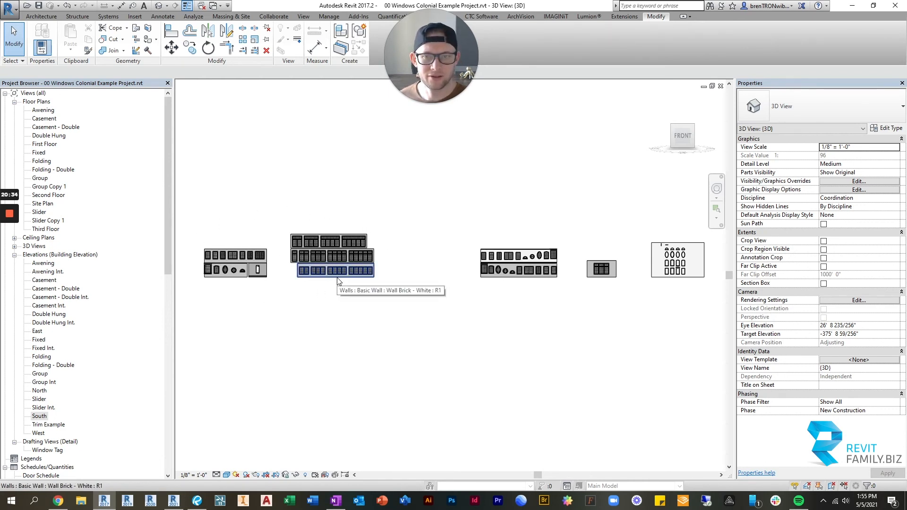
middle_click_drag(394, 263, 236, 279)
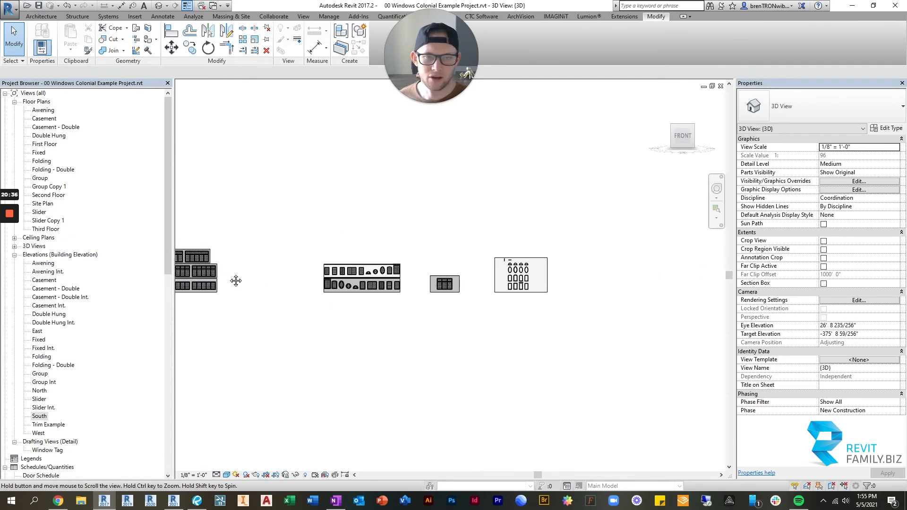
scroll(561, 270, "up", 3)
scroll(561, 270, "up", 6)
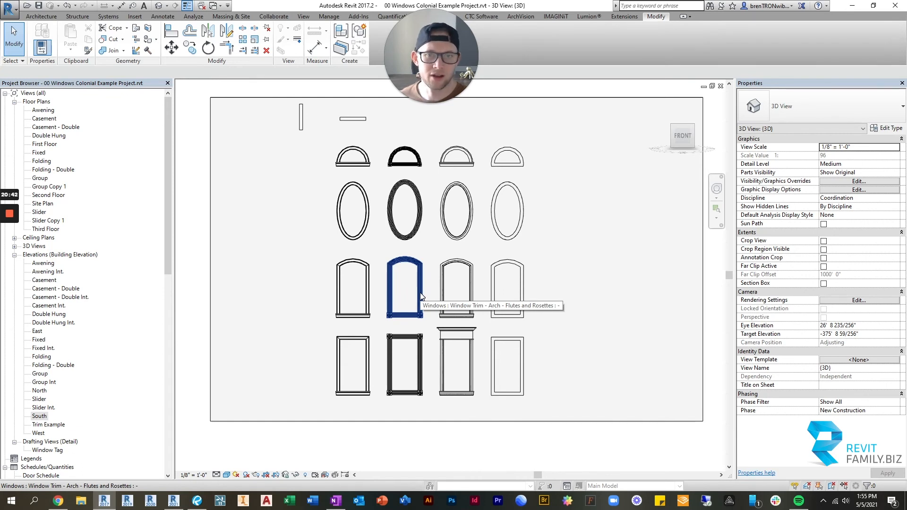
scroll(323, 257, "down", 6)
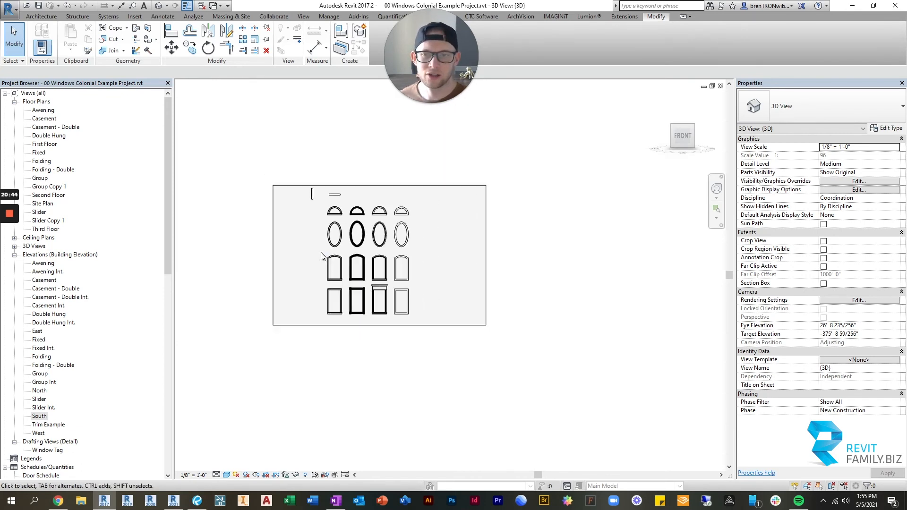
- Review the single-window and window group walls, then the remaining example walls toward the trim samples
scroll(321, 257, "down", 6)
middle_click_drag(318, 255, 589, 284)
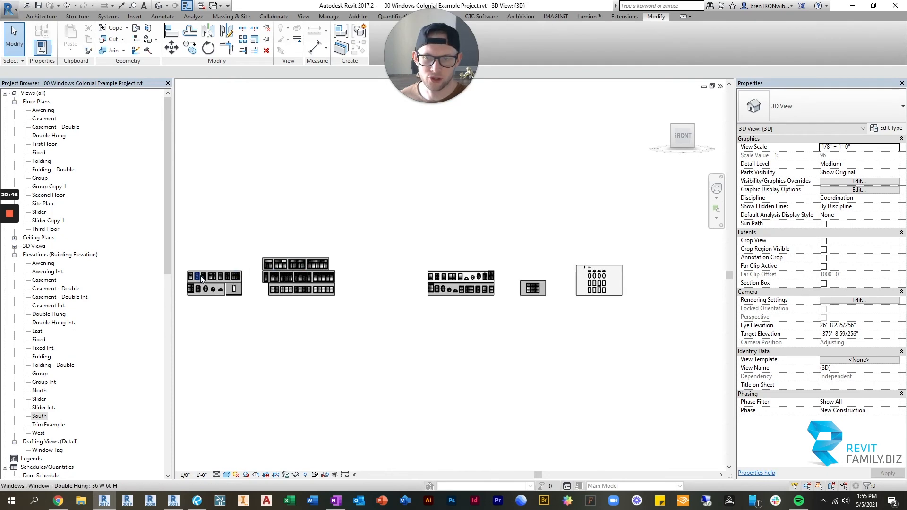
scroll(202, 280, "up", 1)
scroll(202, 279, "up", 1)
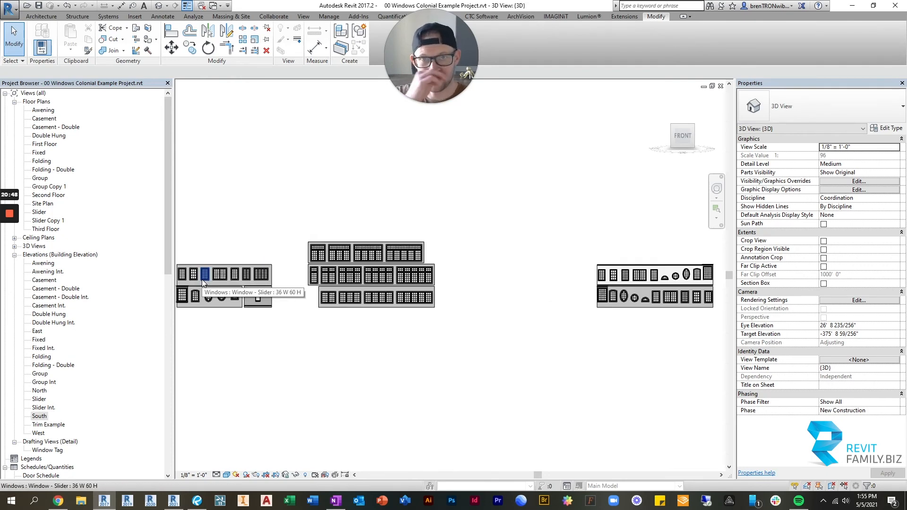
scroll(202, 279, "down", 2)
middle_click_drag(631, 303, 451, 317)
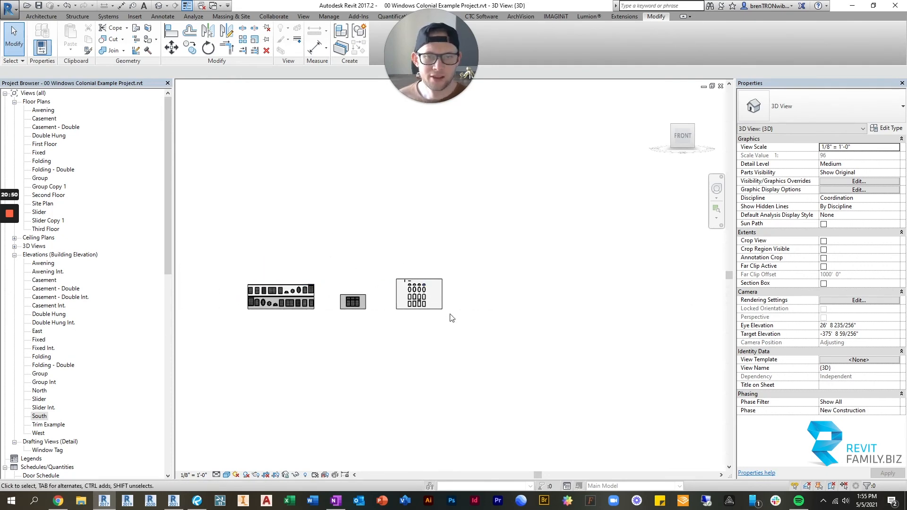
- Examine the half-round, elliptical, arched and rectangular window trim samples up close, comparing the four trim styles in each row
scroll(432, 306, "up", 4)
scroll(363, 263, "up", 5)
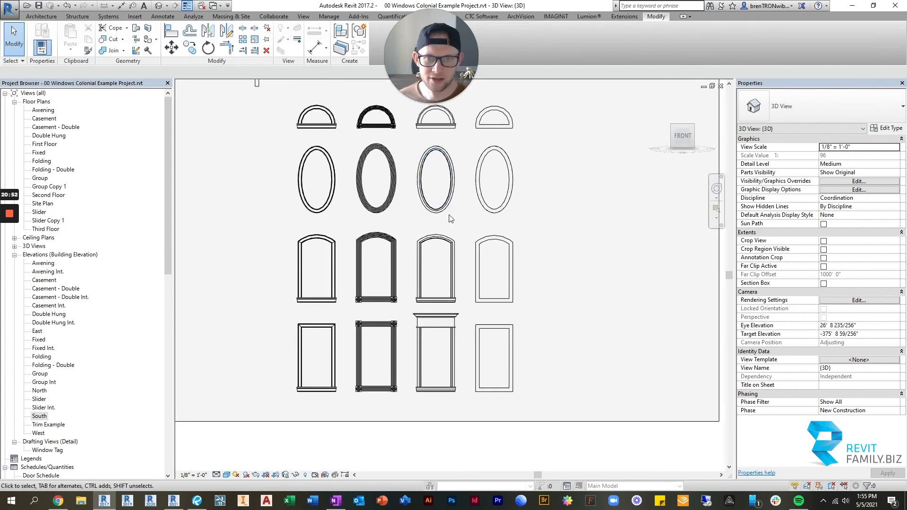
middle_click_drag(444, 221, 446, 245)
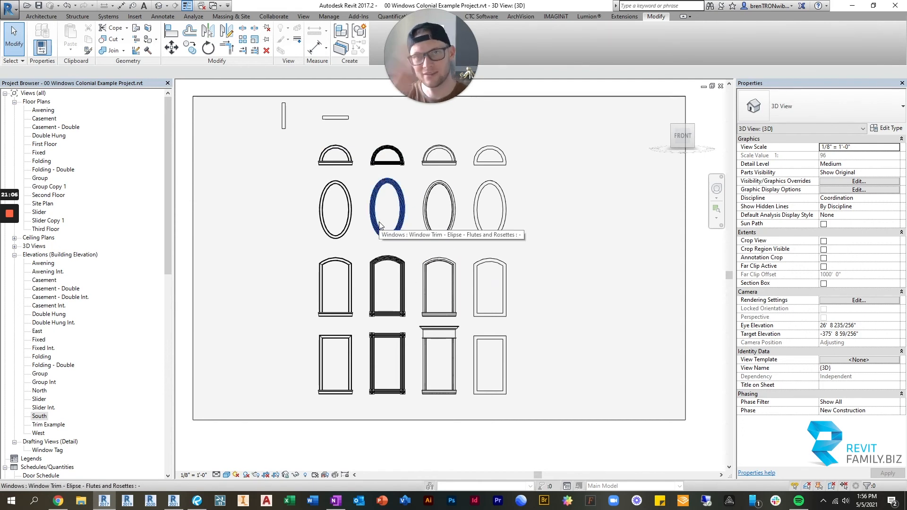
scroll(387, 169, "up", 5)
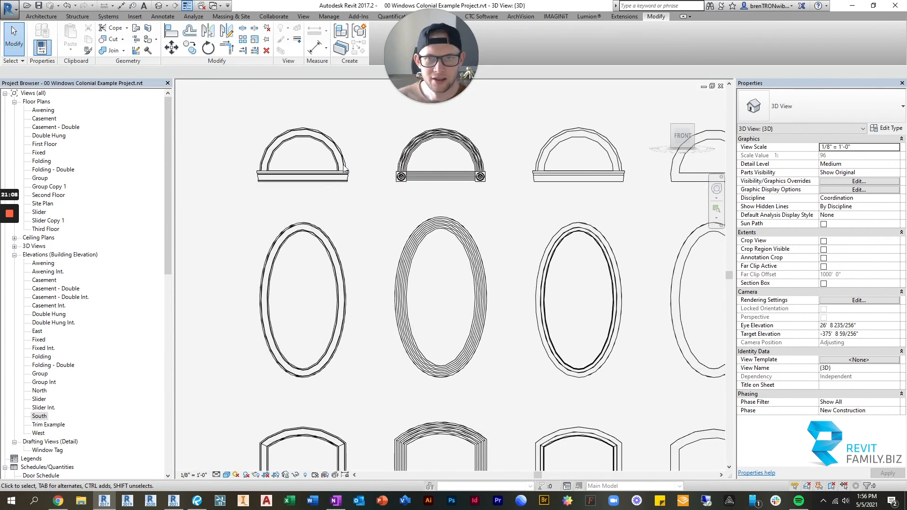
scroll(300, 185, "down", 3)
middle_click_drag(474, 357, 462, 262)
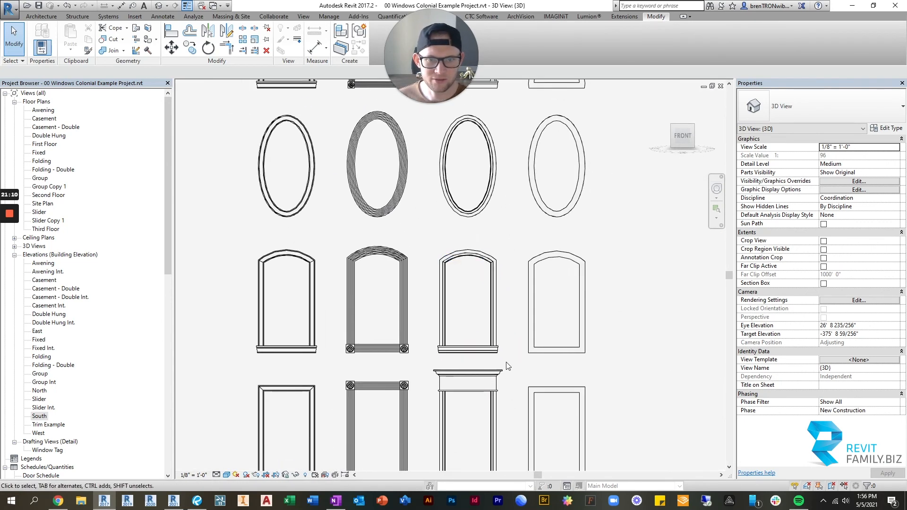
middle_click_drag(504, 366, 485, 308)
scroll(485, 309, "down", 1)
middle_click_drag(481, 275, 463, 361)
scroll(371, 239, "down", 1)
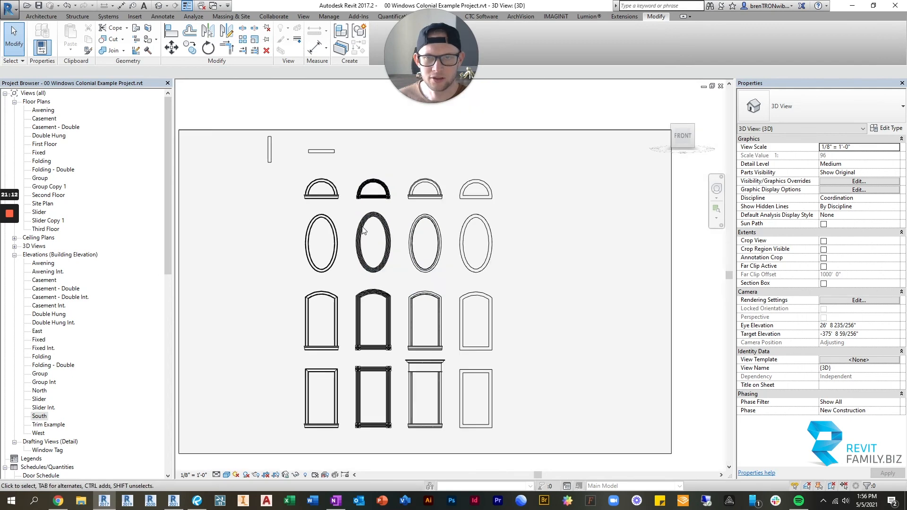
scroll(307, 382, "up", 5)
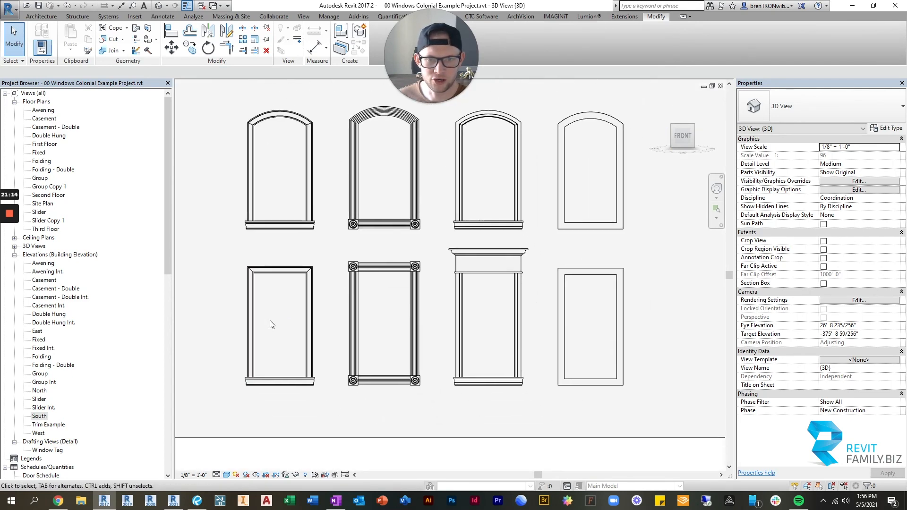
scroll(597, 320, "down", 3)
middle_click_drag(583, 304, 510, 366)
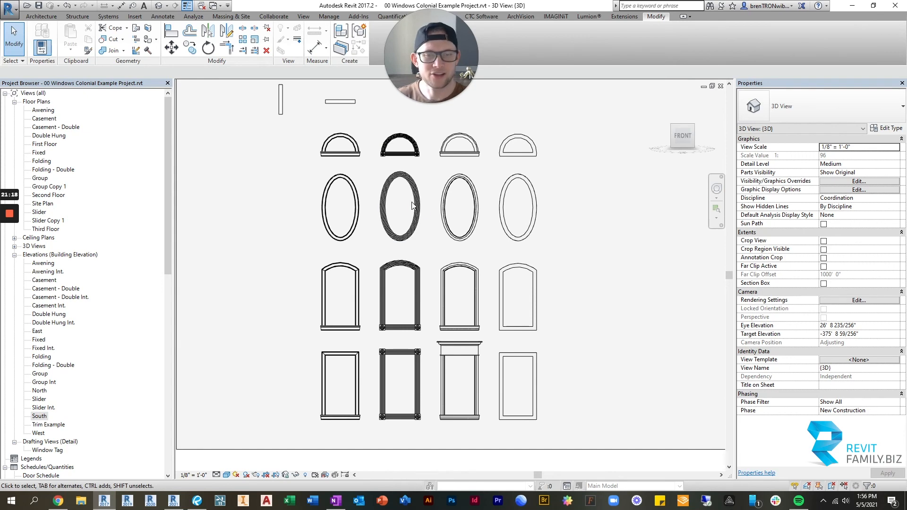
- View the trim sample wall at an angle, then examine the single-window and window group walls from the same front-left angle
scroll(412, 206, "down", 4)
middle_click_drag(413, 213, 417, 229, "shift")
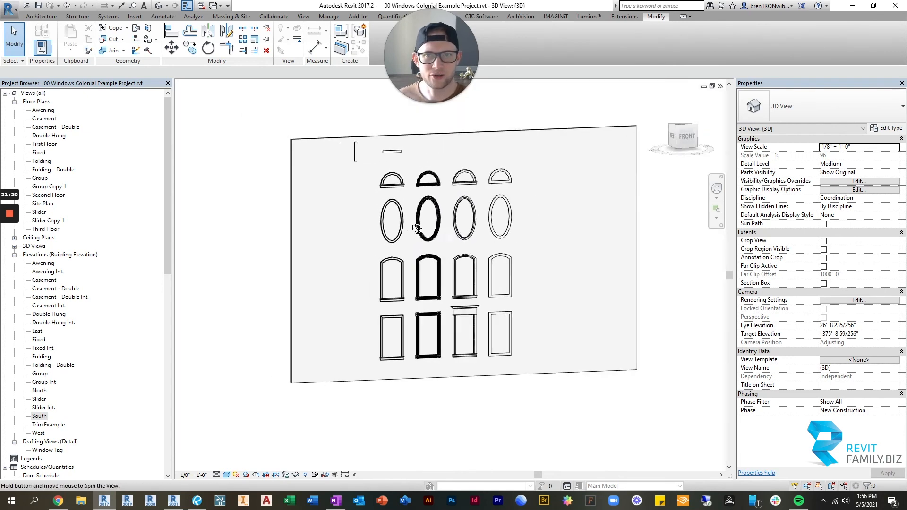
scroll(417, 228, "down", 5)
middle_click_drag(364, 278, 588, 247)
scroll(588, 247, "down", 2)
middle_click_drag(418, 248, 425, 264)
scroll(349, 287, "up", 4)
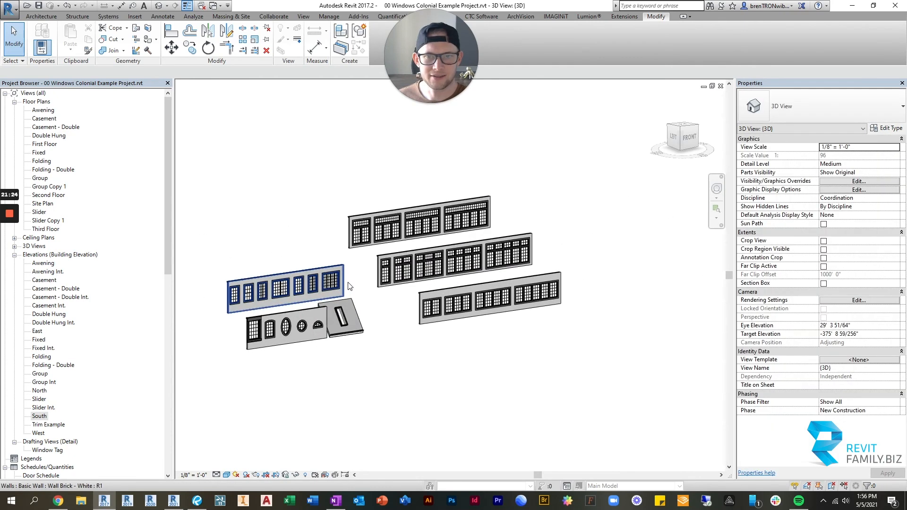